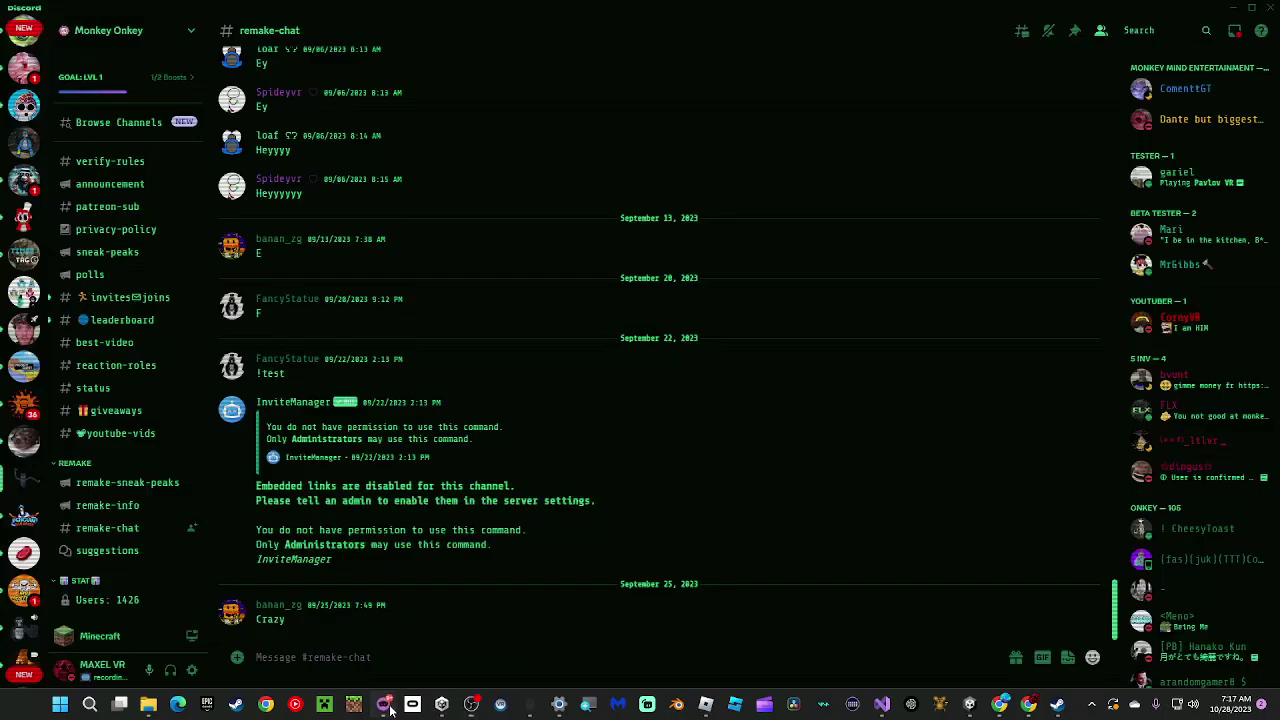
Step: Open the re-shade channel of the Mancave server in Discord, where ReShade_Setup_5.9.2_Addon.exe is shared
{"action": "left_click", "coordinate": [383, 704]}
{"action": "scroll", "coordinate": [2, 337], "scroll_direction": "down", "scroll_amount": 6}
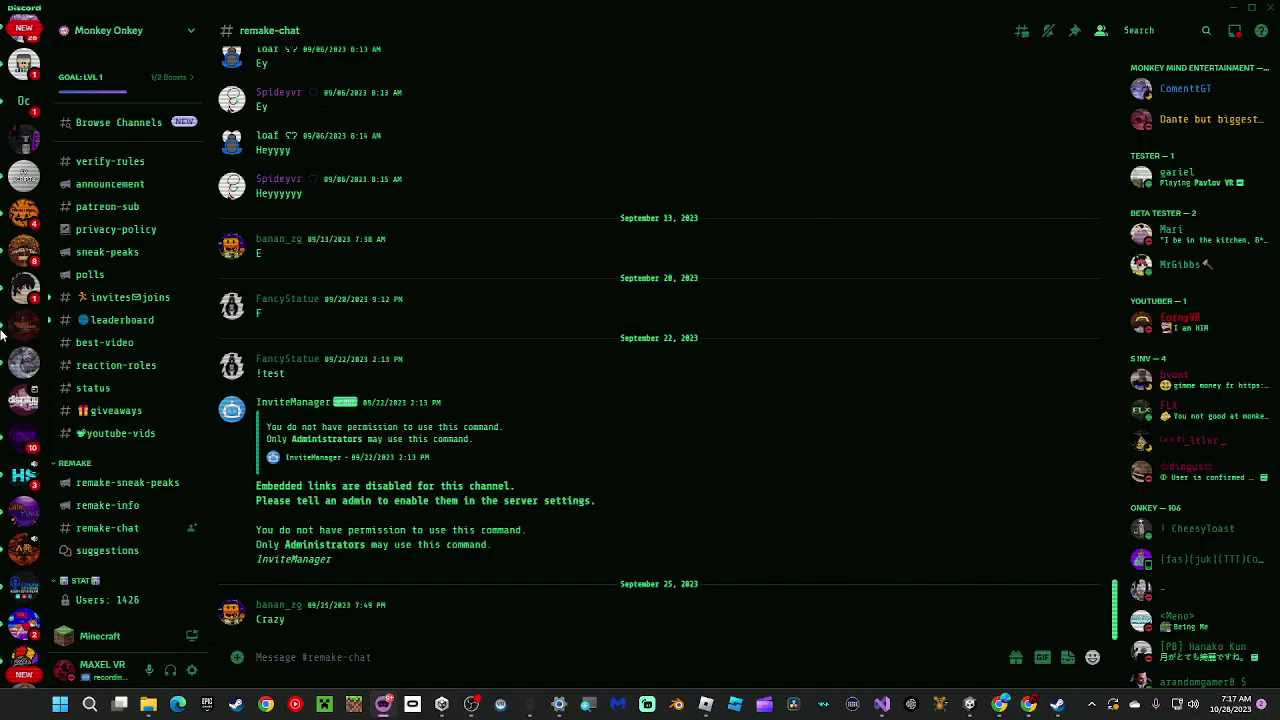
{"action": "scroll", "coordinate": [2, 337], "scroll_direction": "up", "scroll_amount": 5}
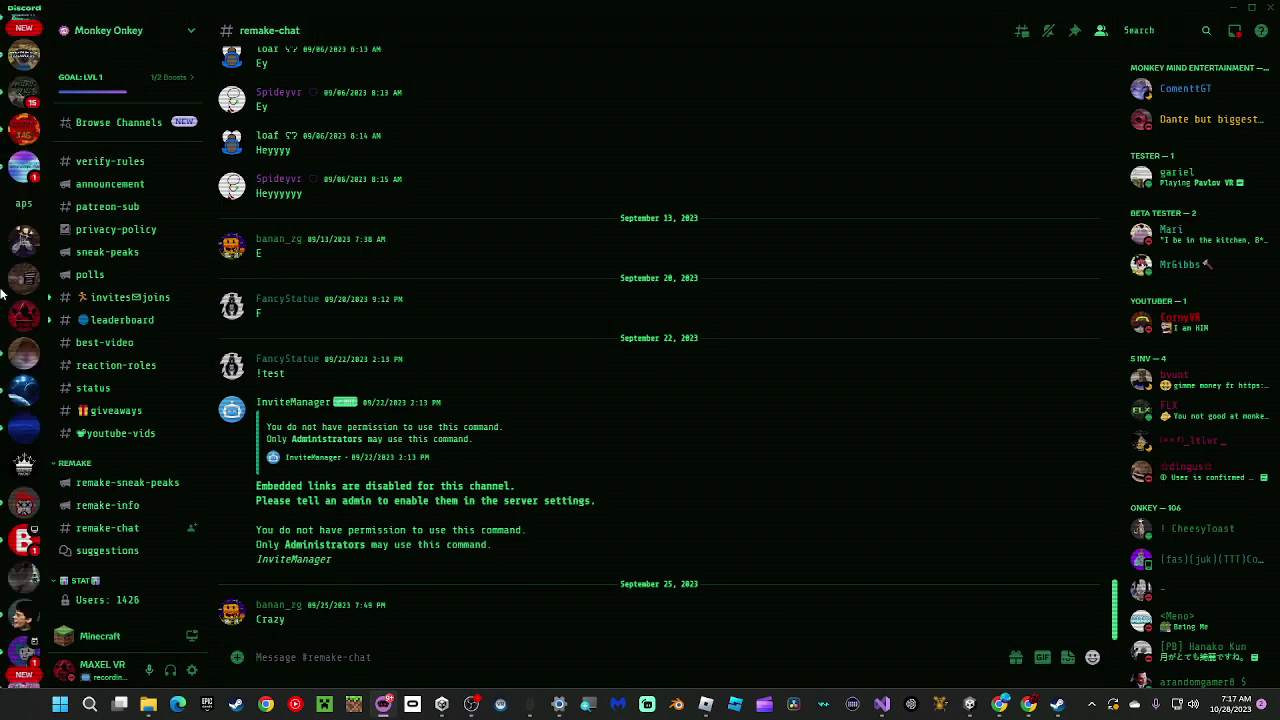
{"action": "left_click", "coordinate": [33, 250]}
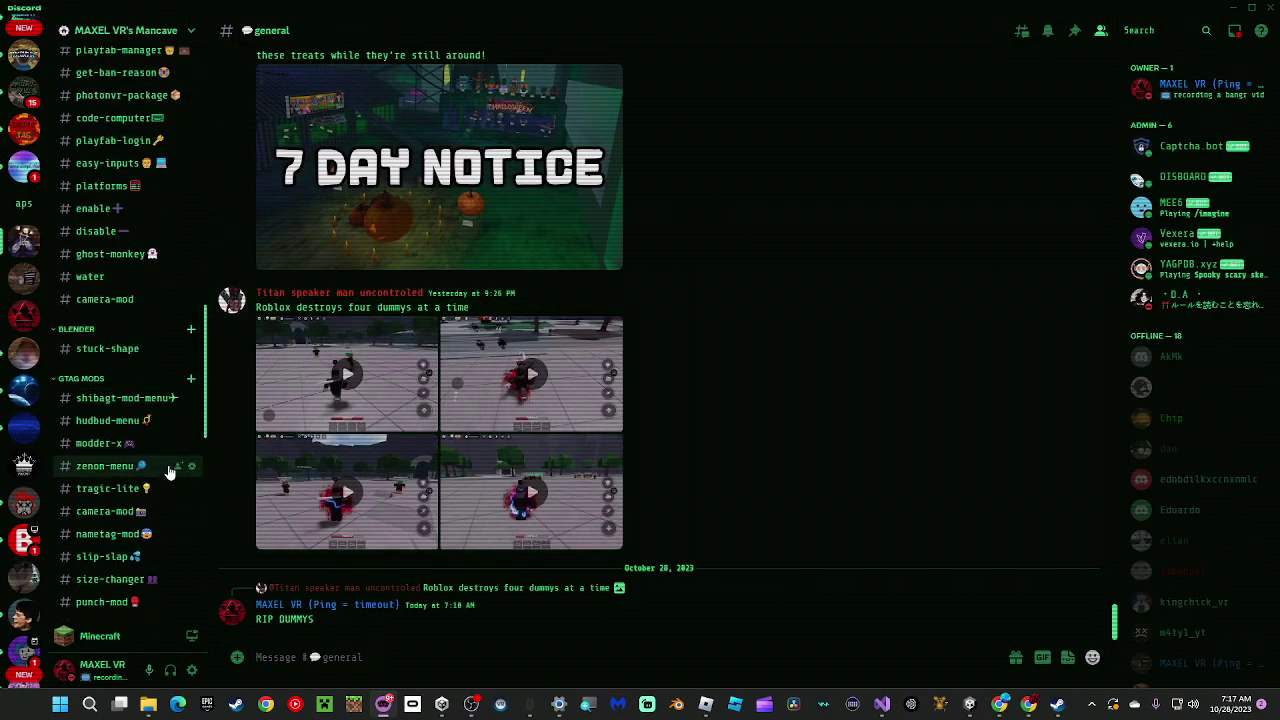
{"action": "scroll", "coordinate": [167, 472], "scroll_direction": "down", "scroll_amount": 4}
{"action": "scroll", "coordinate": [167, 472], "scroll_direction": "down", "scroll_amount": 4}
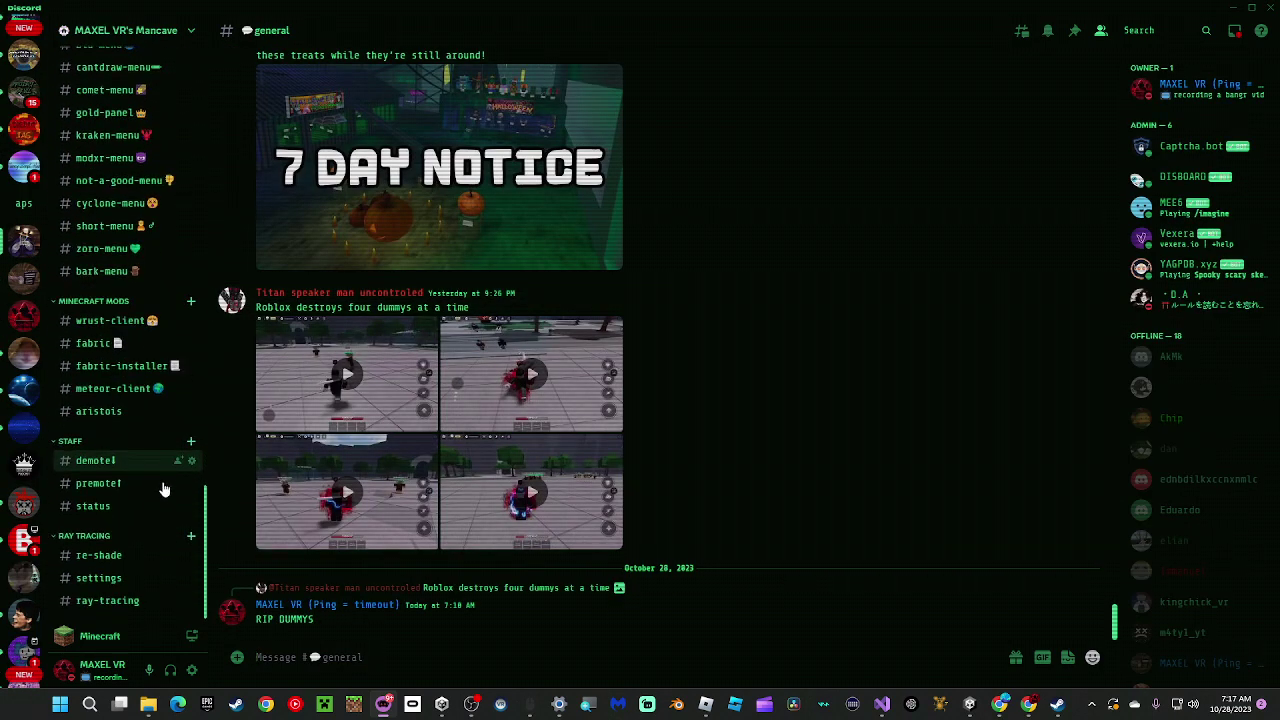
{"action": "left_click", "coordinate": [118, 555]}
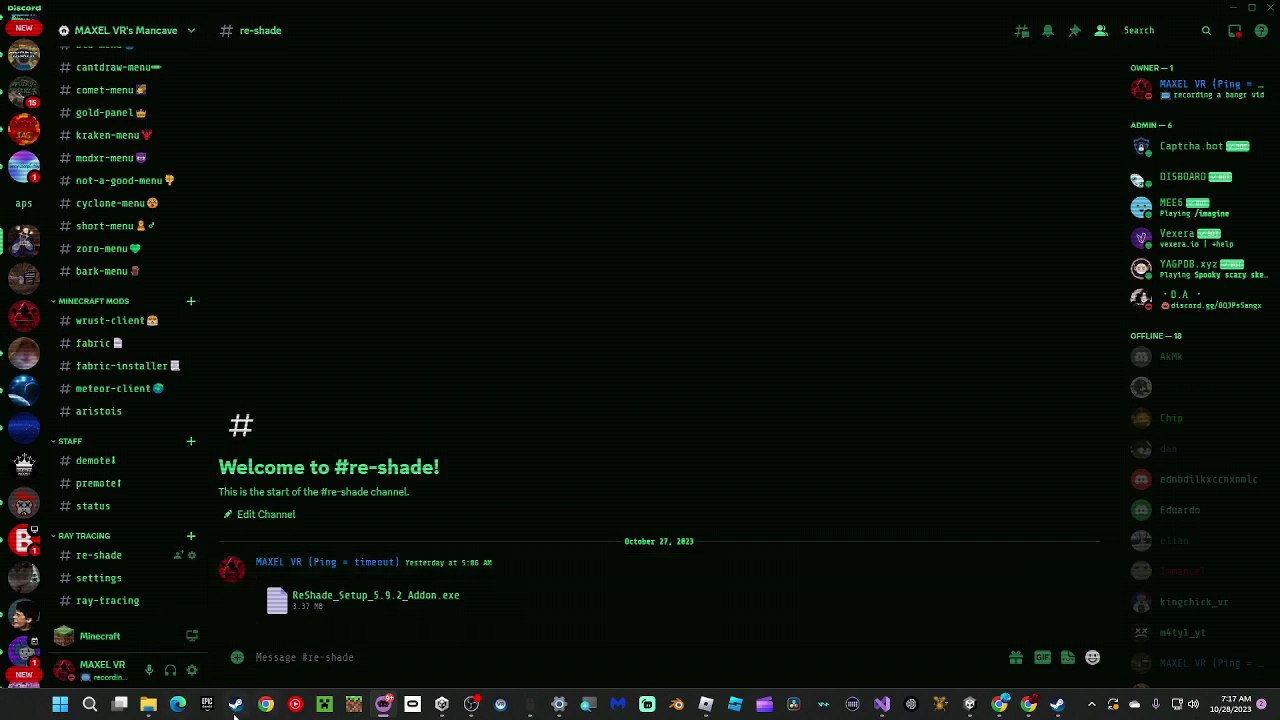
Step: In File Explorer, search the Downloads folder for "reshade" and run ReShade_Setup_5.9.2_Addon
{"action": "left_click", "coordinate": [146, 706]}
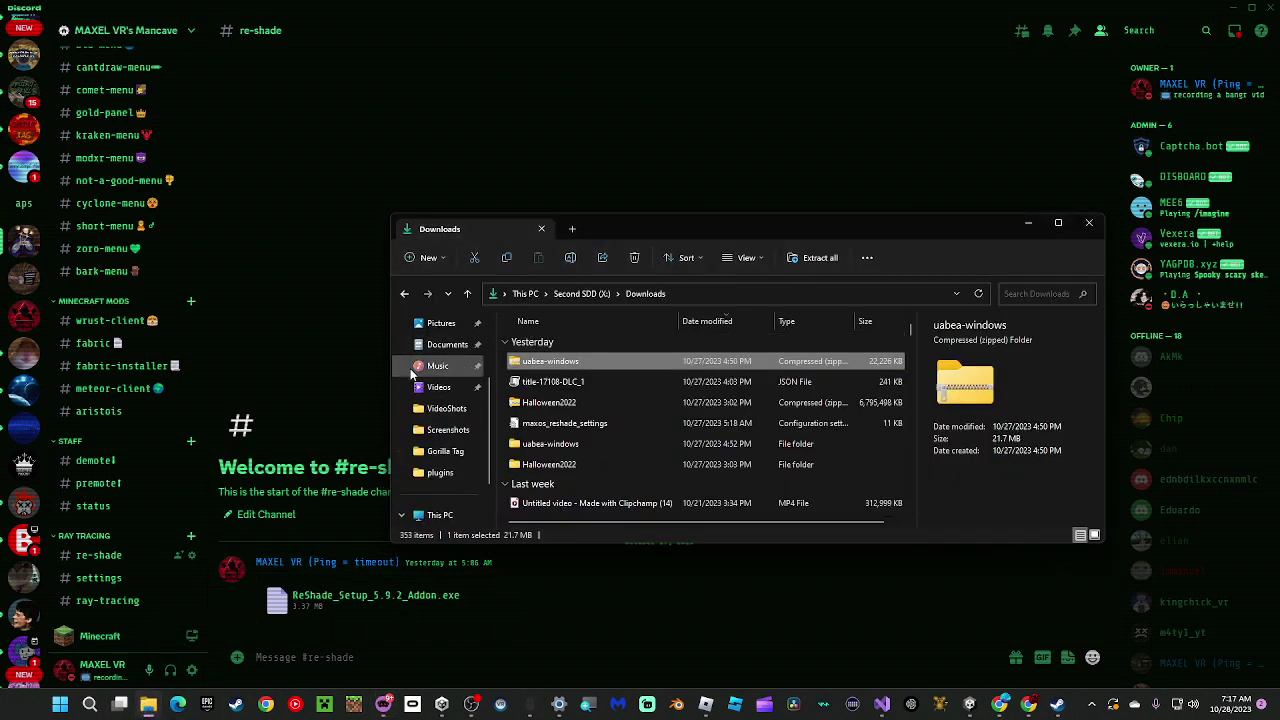
{"action": "left_click", "coordinate": [428, 389]}
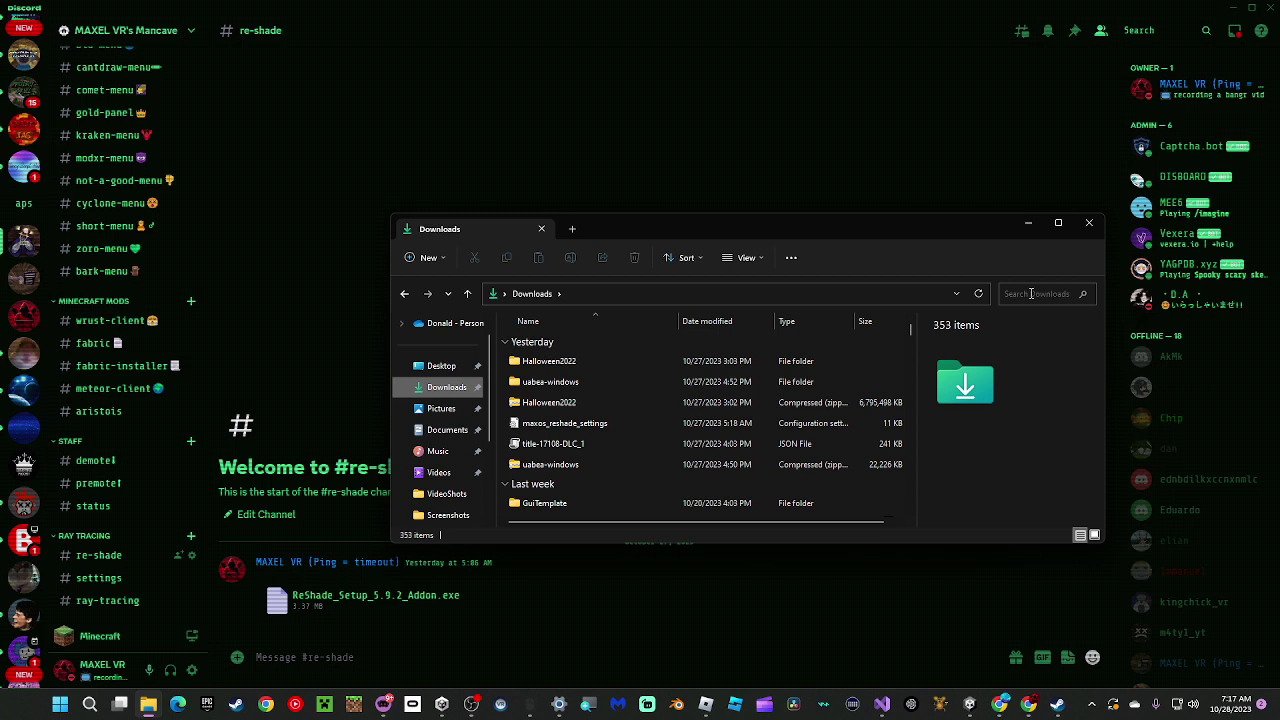
{"action": "left_click", "coordinate": [1031, 293]}
{"action": "type", "text": "resha"}
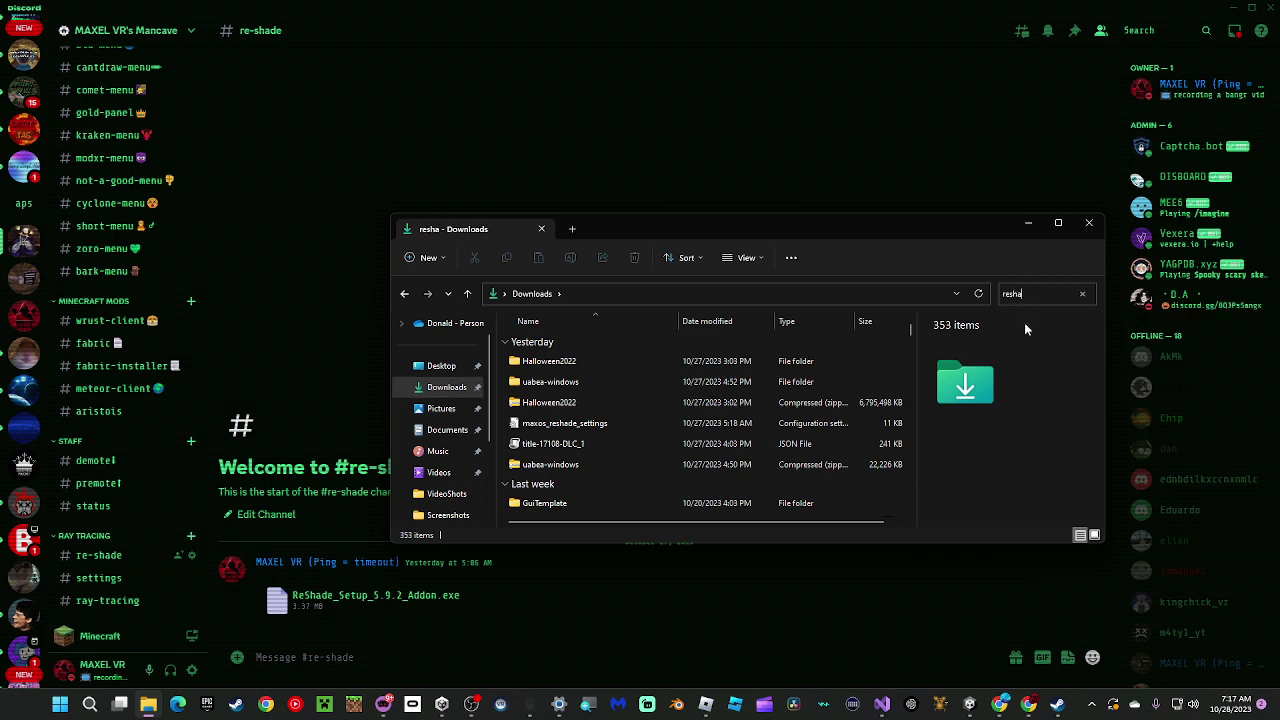
{"action": "type", "text": "de"}
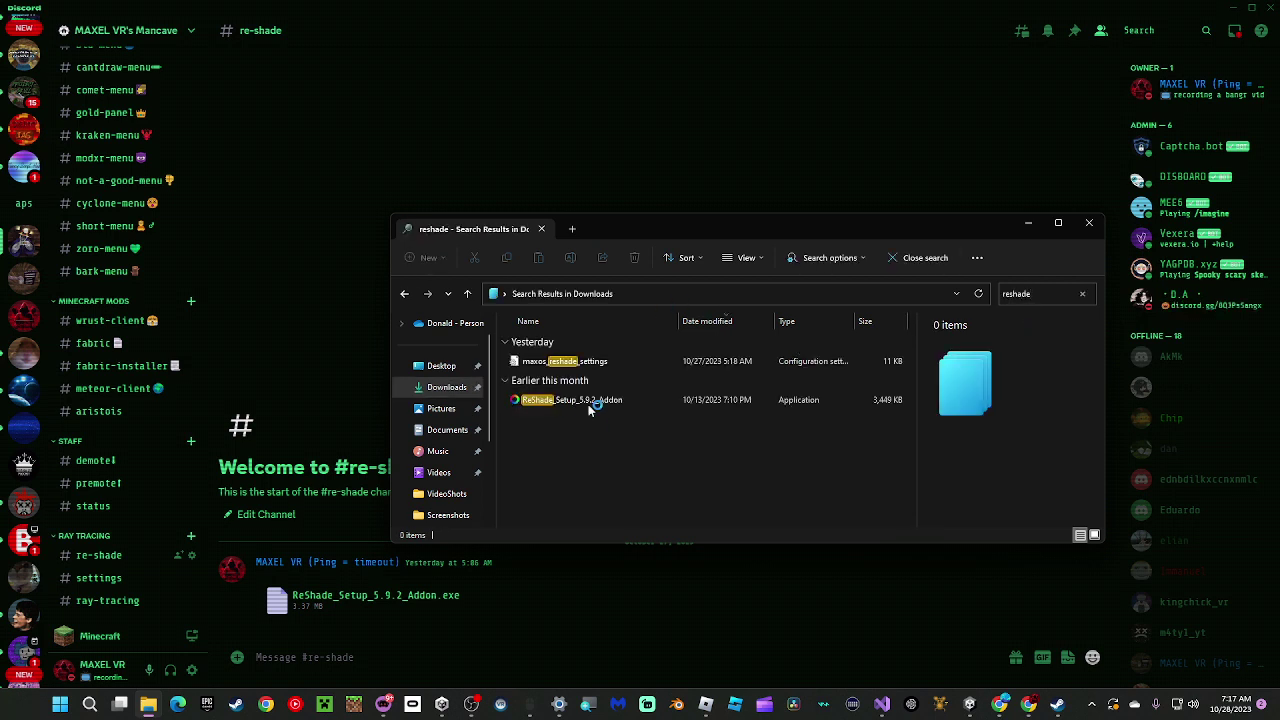
{"action": "left_click", "coordinate": [589, 401]}
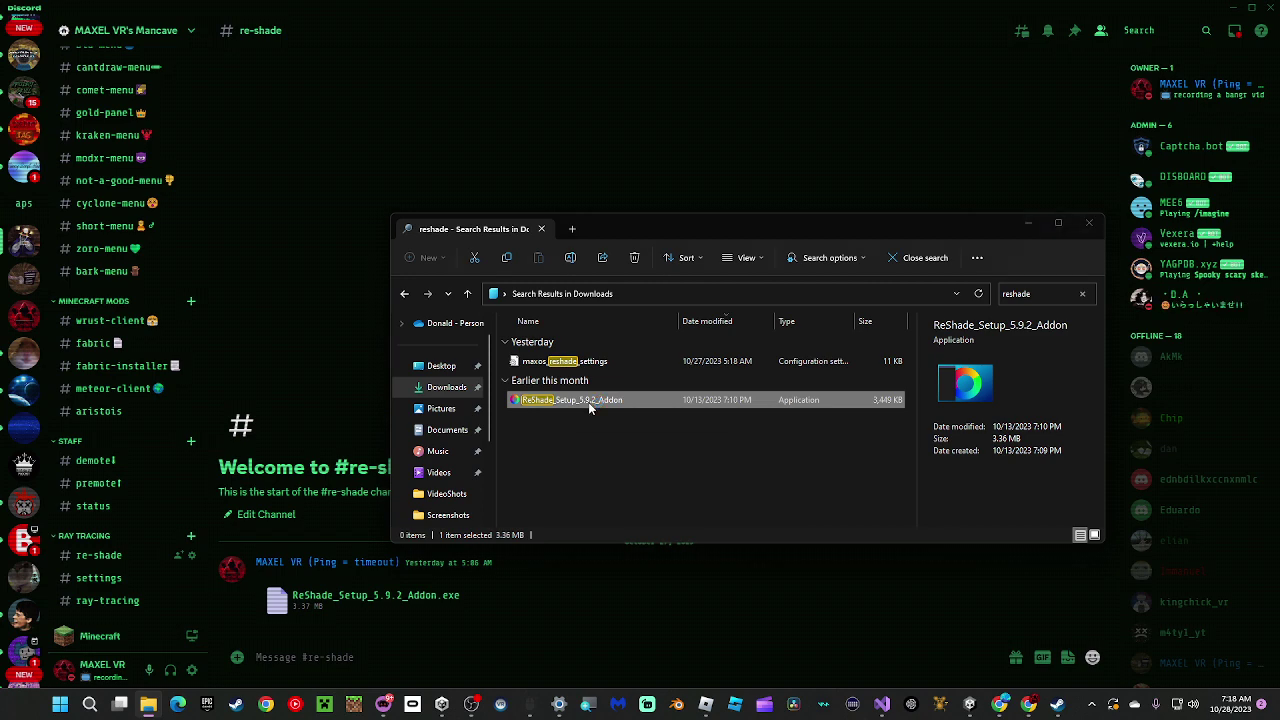
{"action": "double_click", "coordinate": [588, 400]}
{"action": "left_click", "coordinate": [740, 397]}
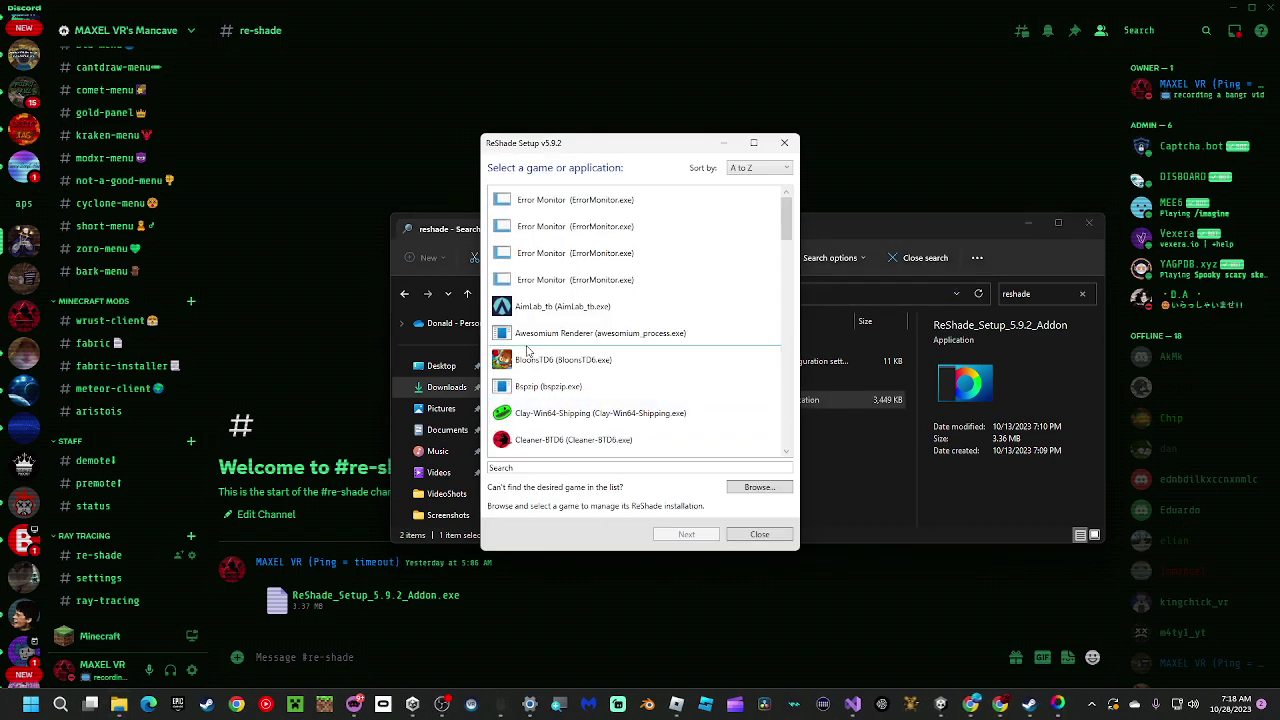
Step: Find Gorilla Tag in the game list, choose it as the installation target, and set its rendering API to DirectX 10/11/12
{"action": "left_click", "coordinate": [561, 467]}
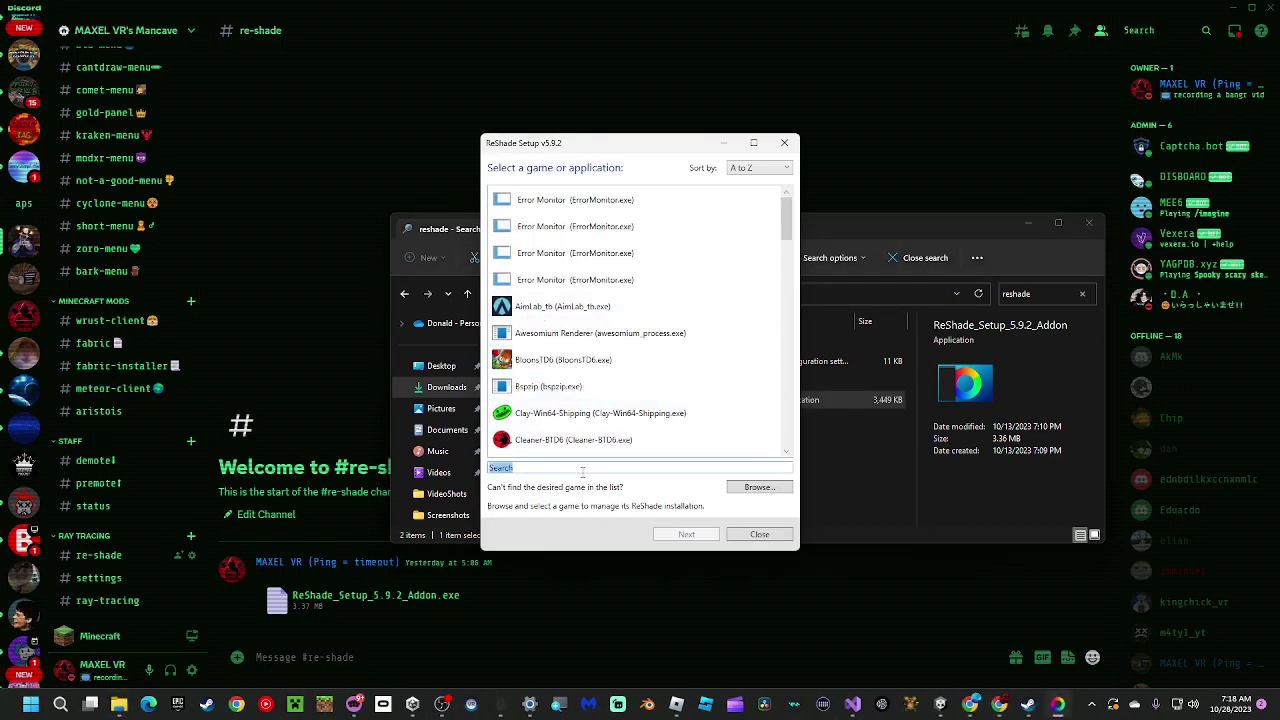
{"action": "type", "text": "gori"}
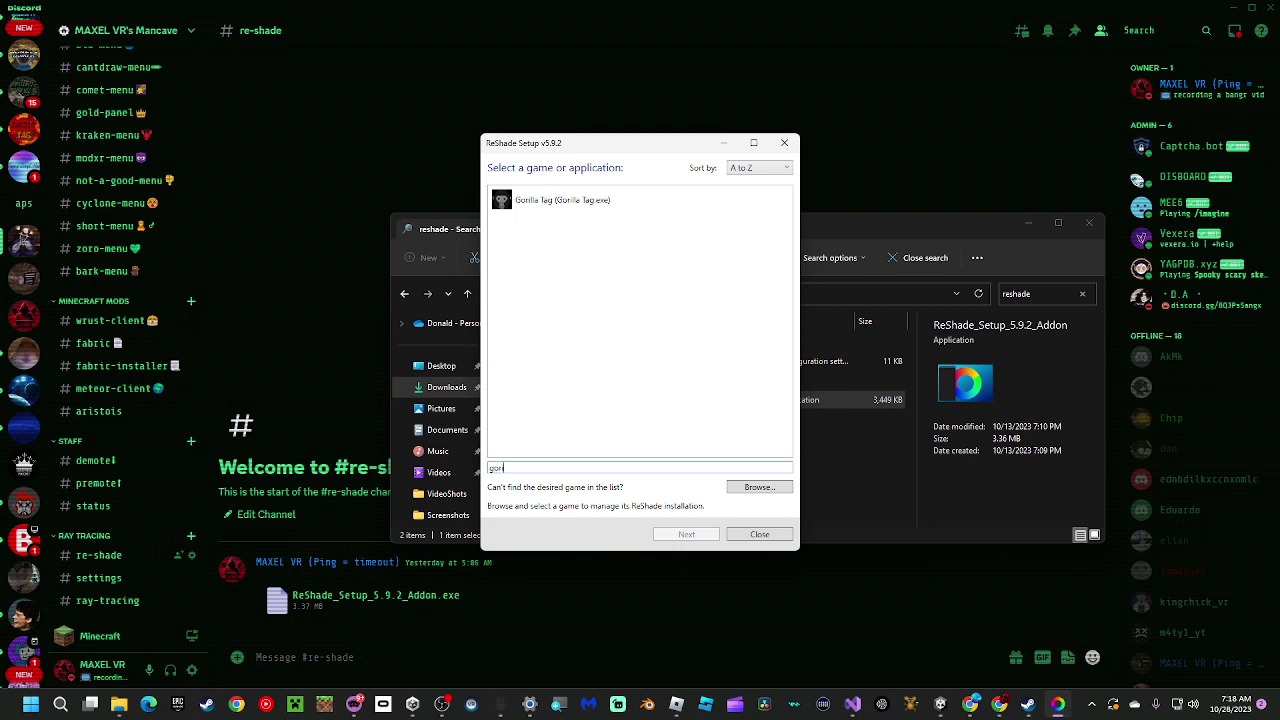
{"action": "left_click", "coordinate": [577, 204]}
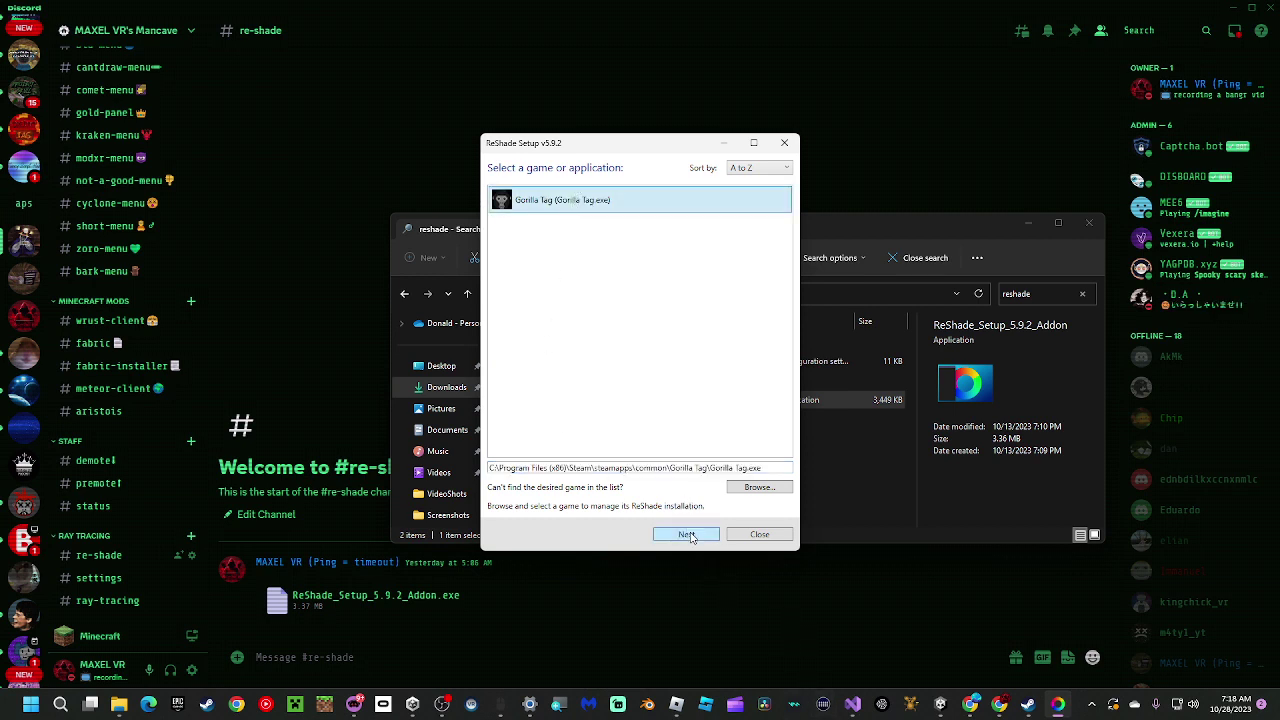
{"action": "left_click", "coordinate": [688, 535]}
{"action": "left_click", "coordinate": [554, 344]}
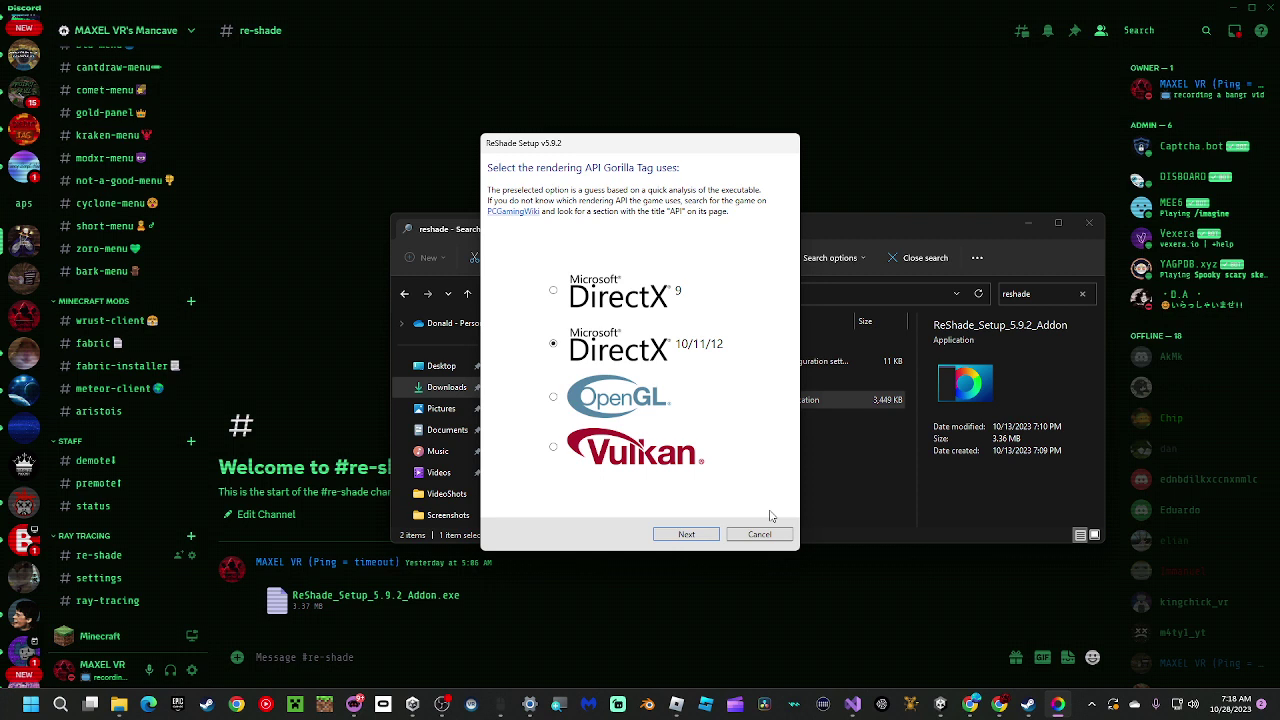
{"action": "left_click", "coordinate": [686, 535]}
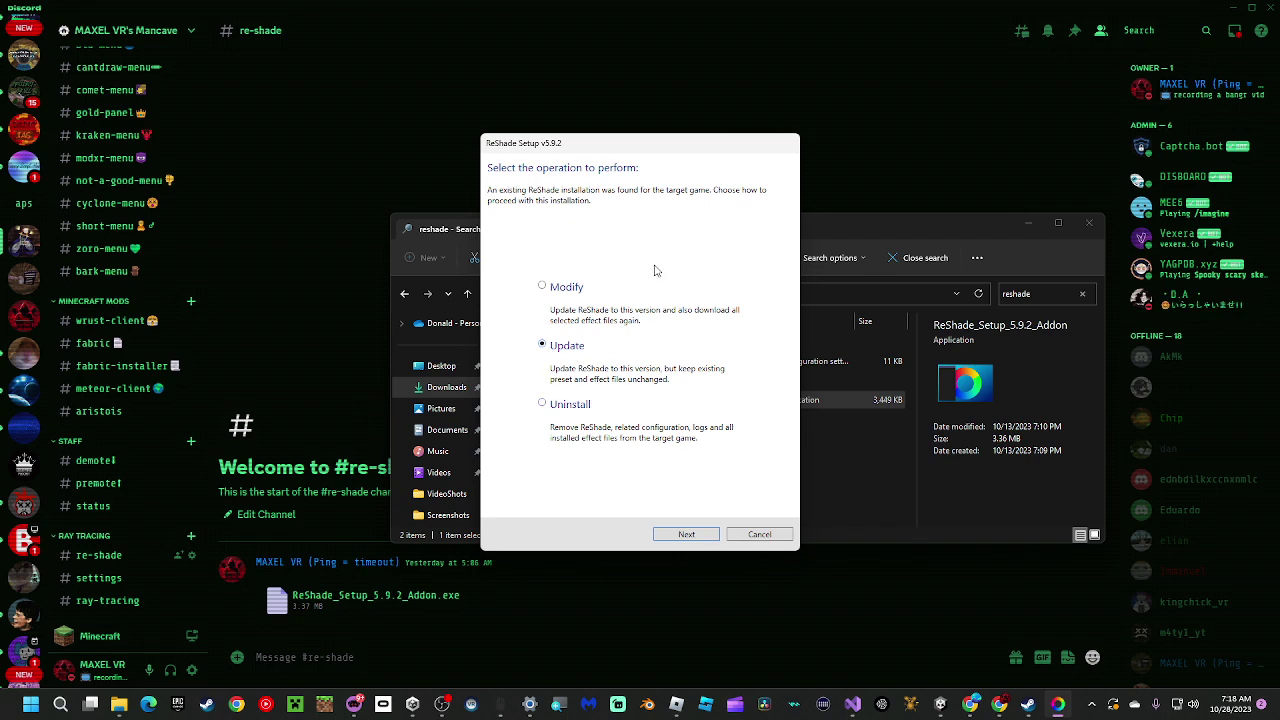
Step: Move the ReShade setup window aside and open the settings channel in Discord, where maxos_reshade_settings.ini is shared
{"action": "left_click_drag", "start_coordinate": [581, 145], "coordinate": [233, 208]}
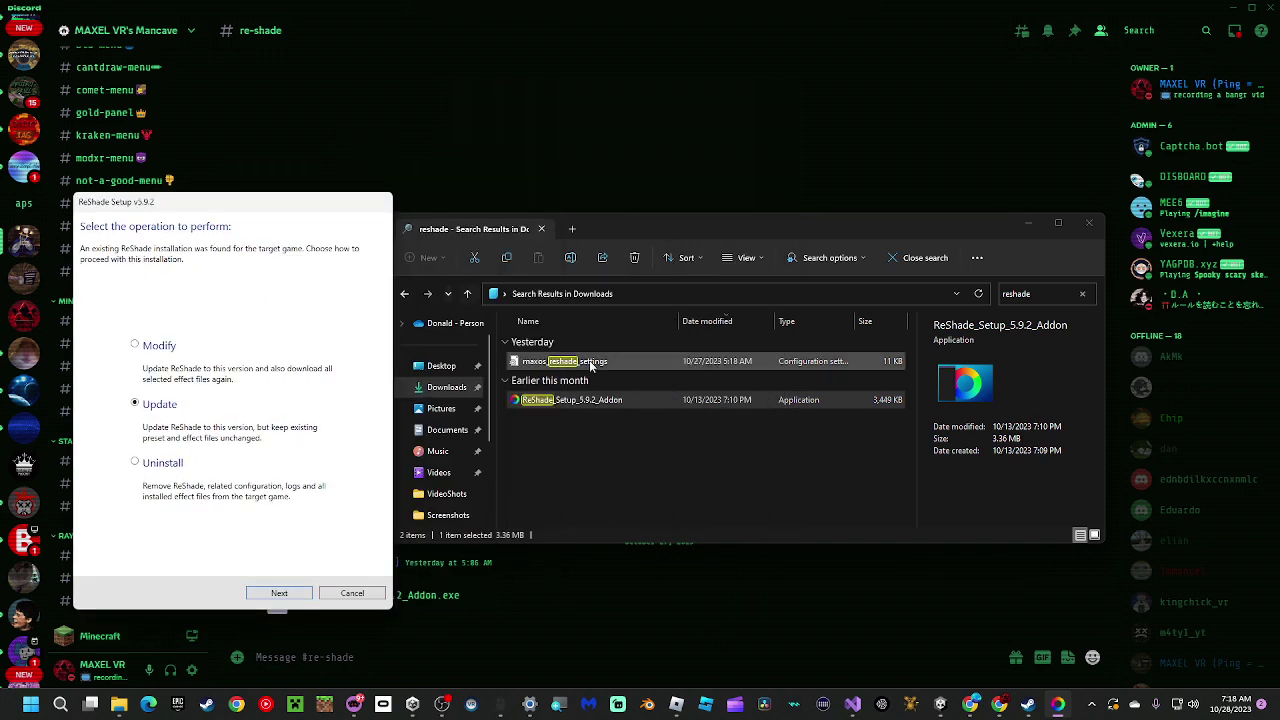
{"action": "left_click", "coordinate": [574, 595]}
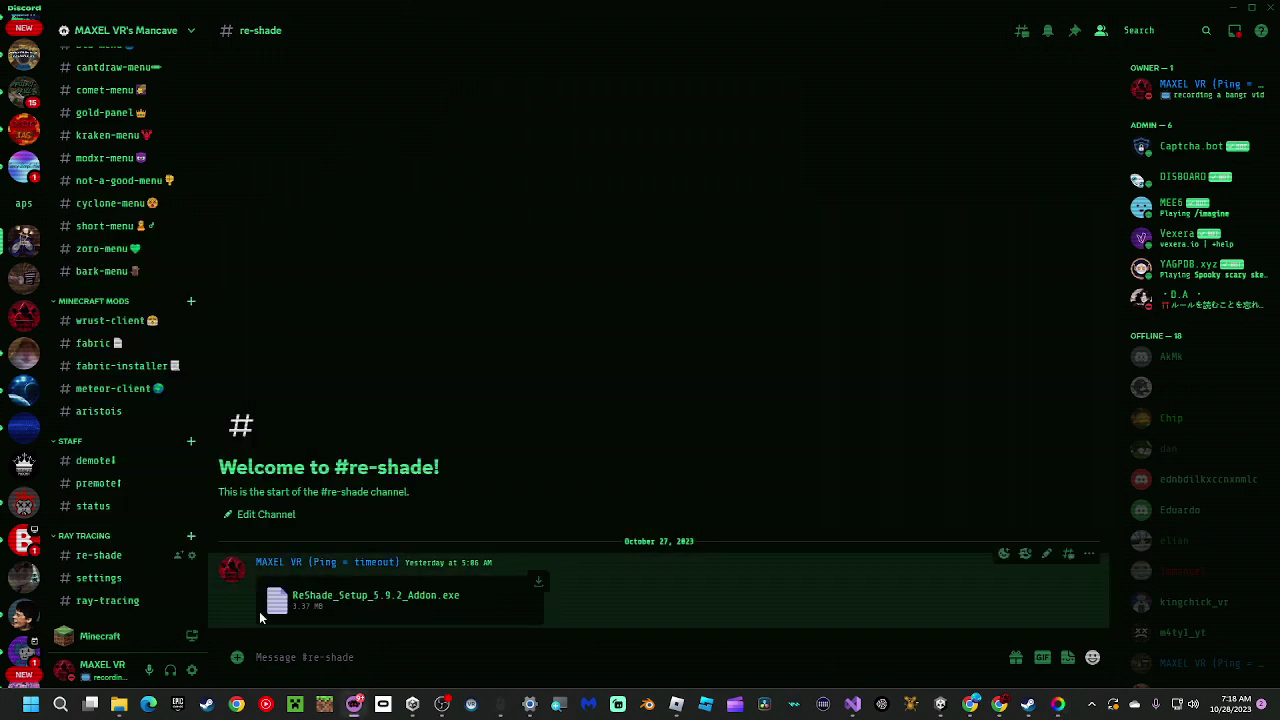
{"action": "left_click", "coordinate": [104, 579]}
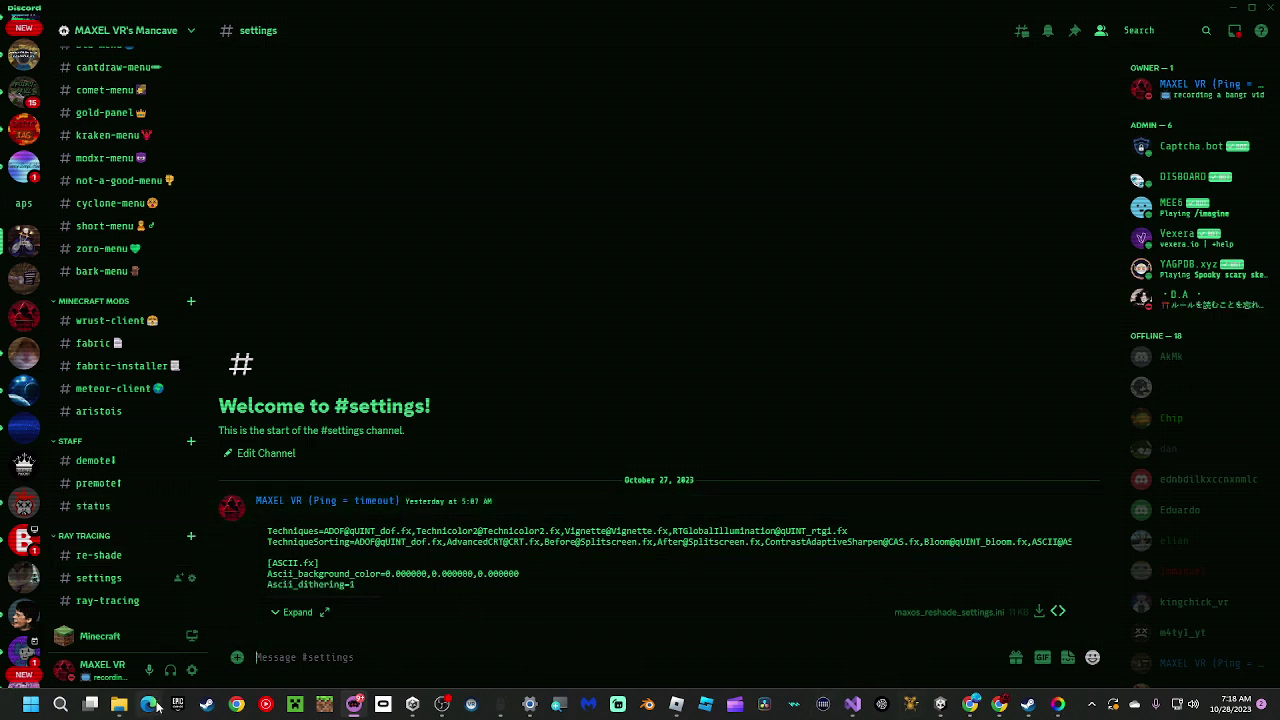
Step: Return to ReShade Setup, run the Update operation on the existing installation, and finish the installer
{"action": "left_click", "coordinate": [119, 704]}
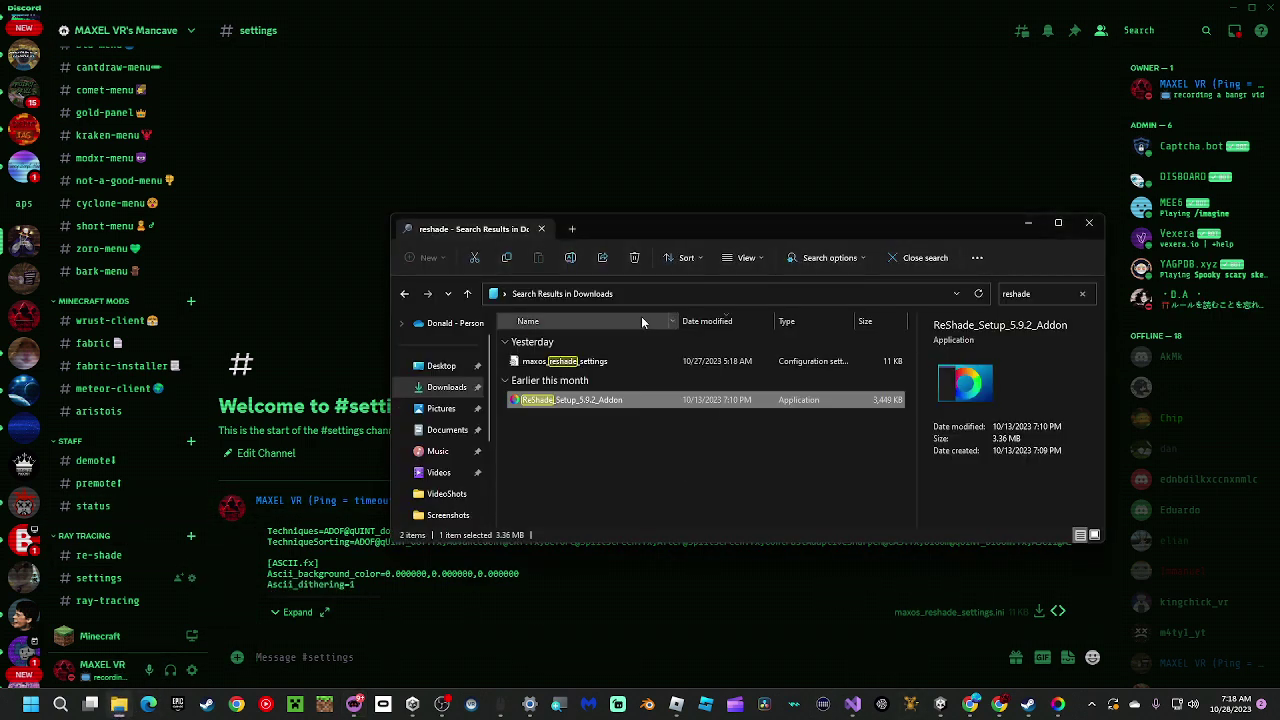
{"action": "key", "text": "Return"}
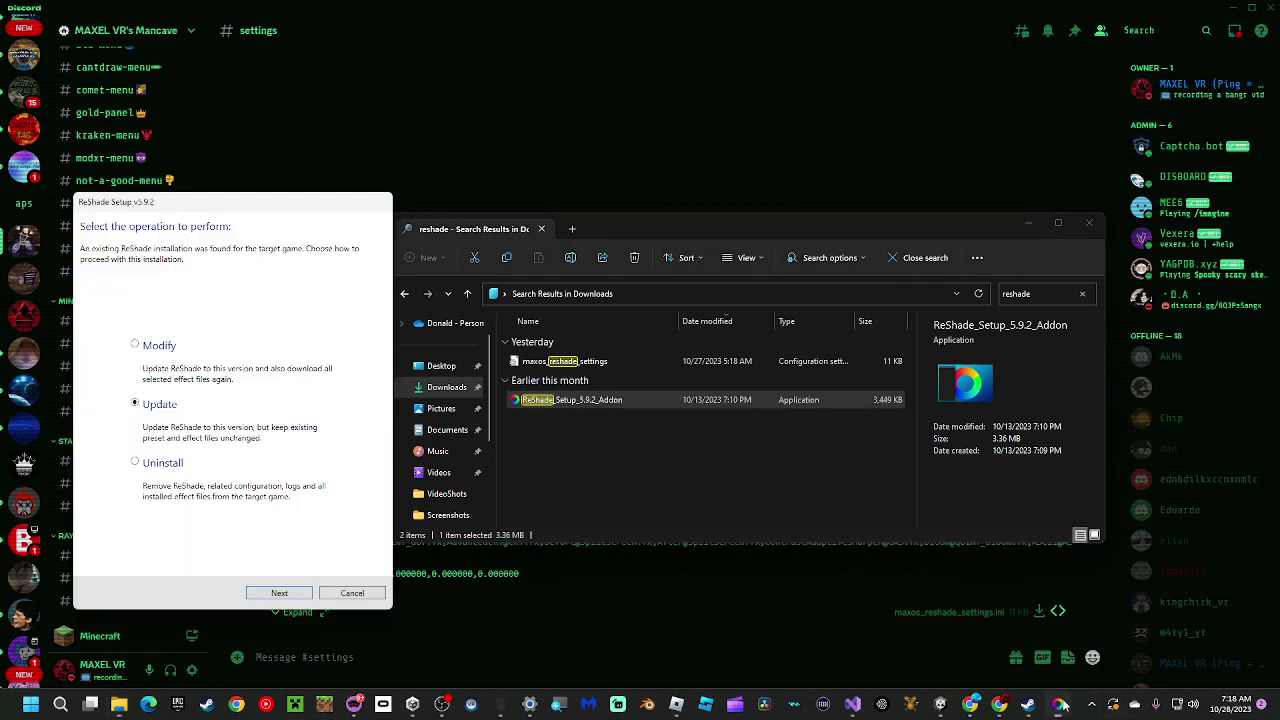
{"action": "left_click", "coordinate": [268, 595]}
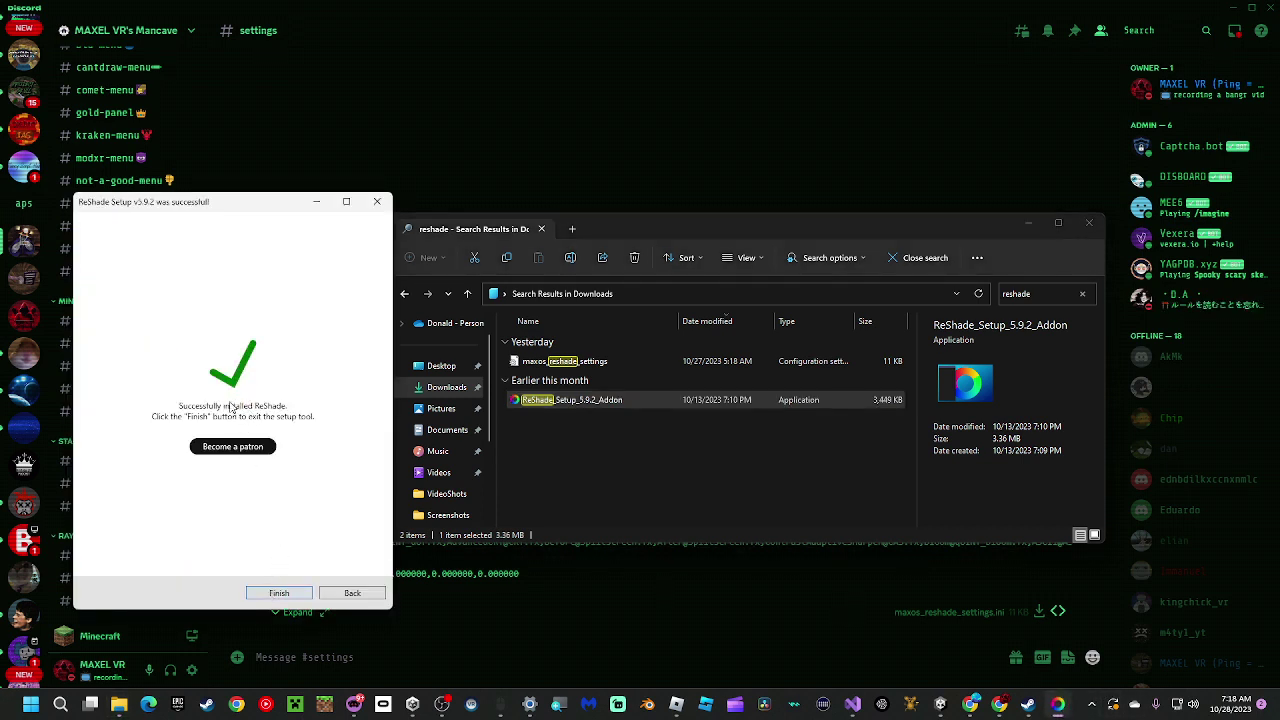
{"action": "left_click", "coordinate": [279, 594]}
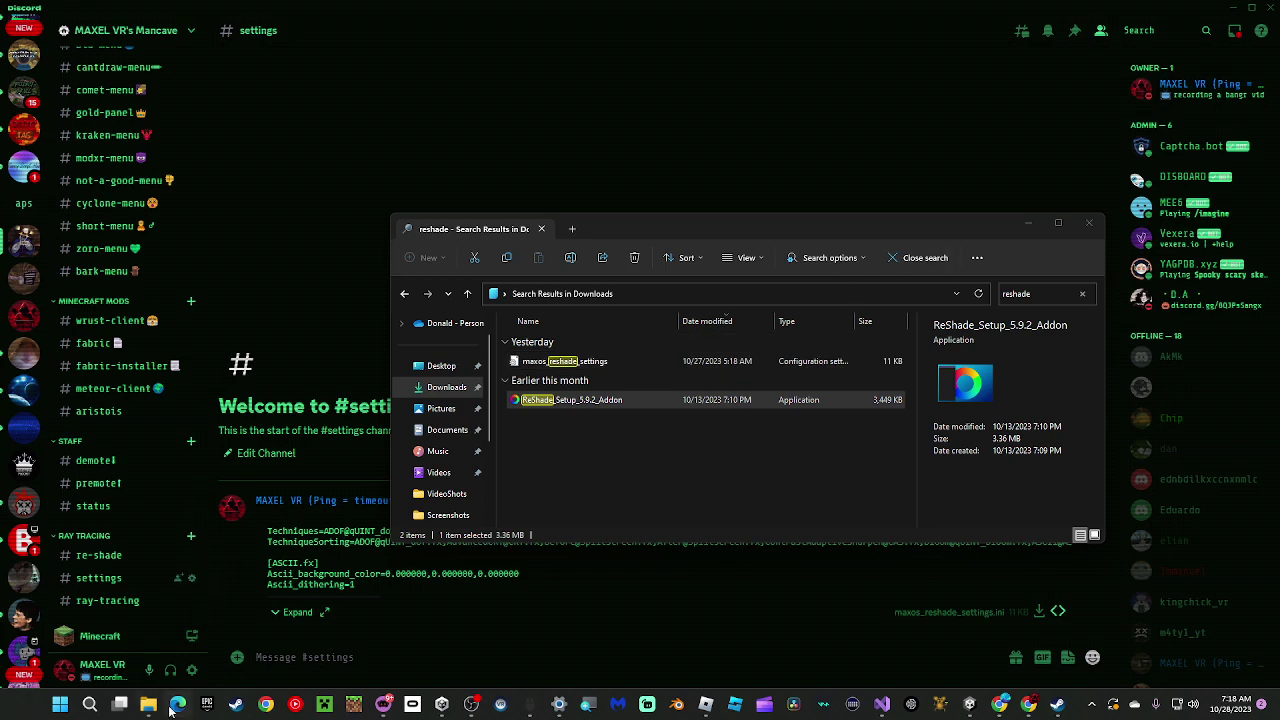
Step: Open the Gorilla Tag game's reshade-shaders\Shaders folder in a new File Explorer window and move that window beside the search results
{"action": "right_click", "coordinate": [156, 711]}
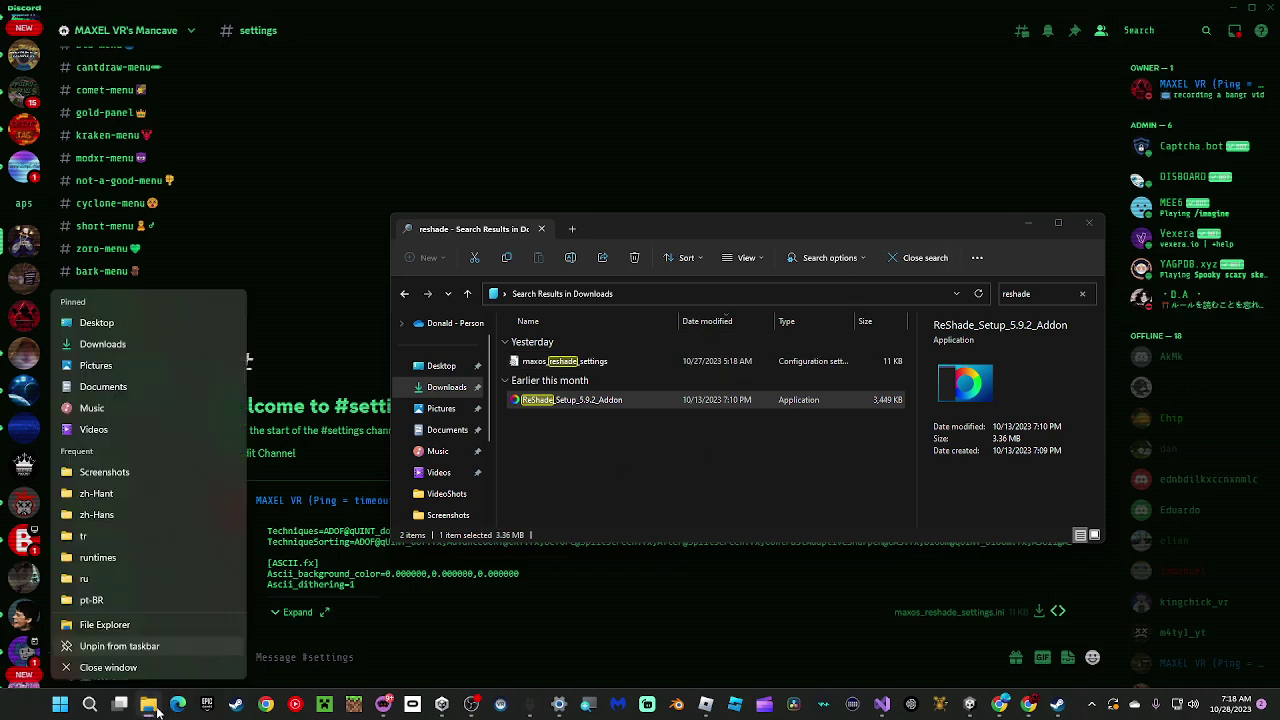
{"action": "left_click", "coordinate": [140, 621]}
{"action": "scroll", "coordinate": [450, 470], "scroll_direction": "down", "scroll_amount": 4}
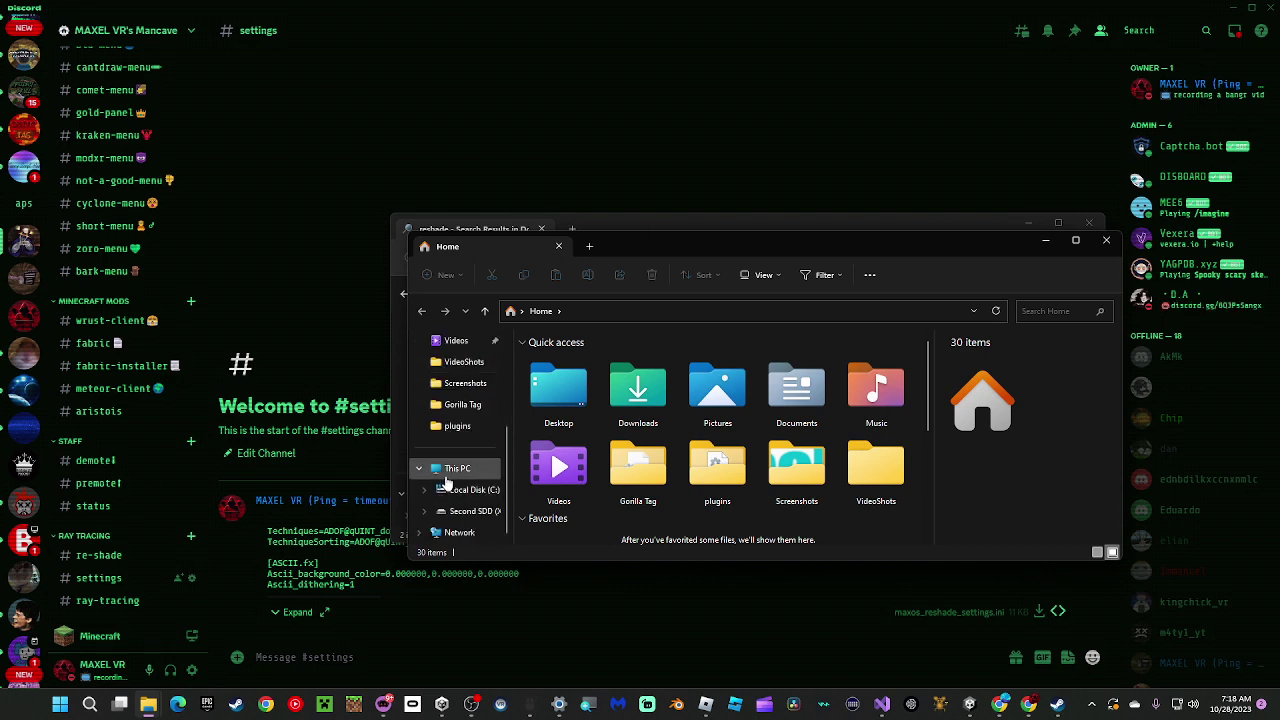
{"action": "left_click", "coordinate": [472, 408]}
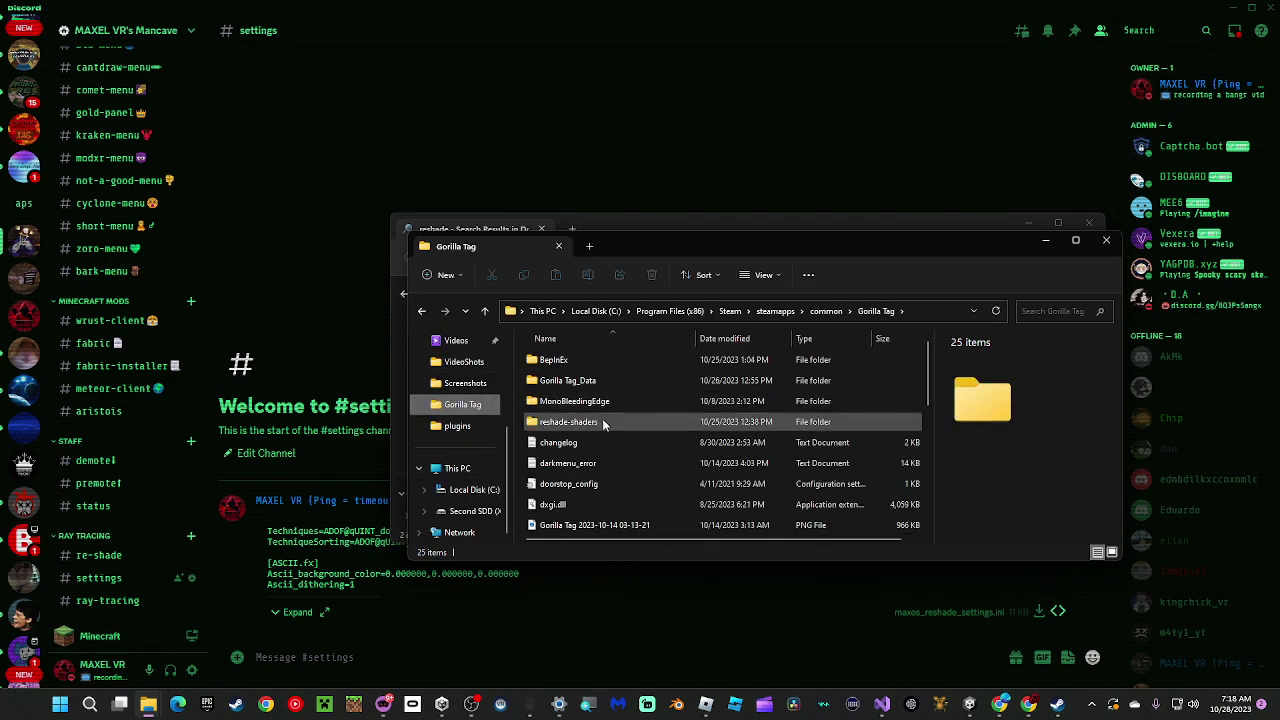
{"action": "double_click", "coordinate": [603, 421]}
{"action": "double_click", "coordinate": [553, 360]}
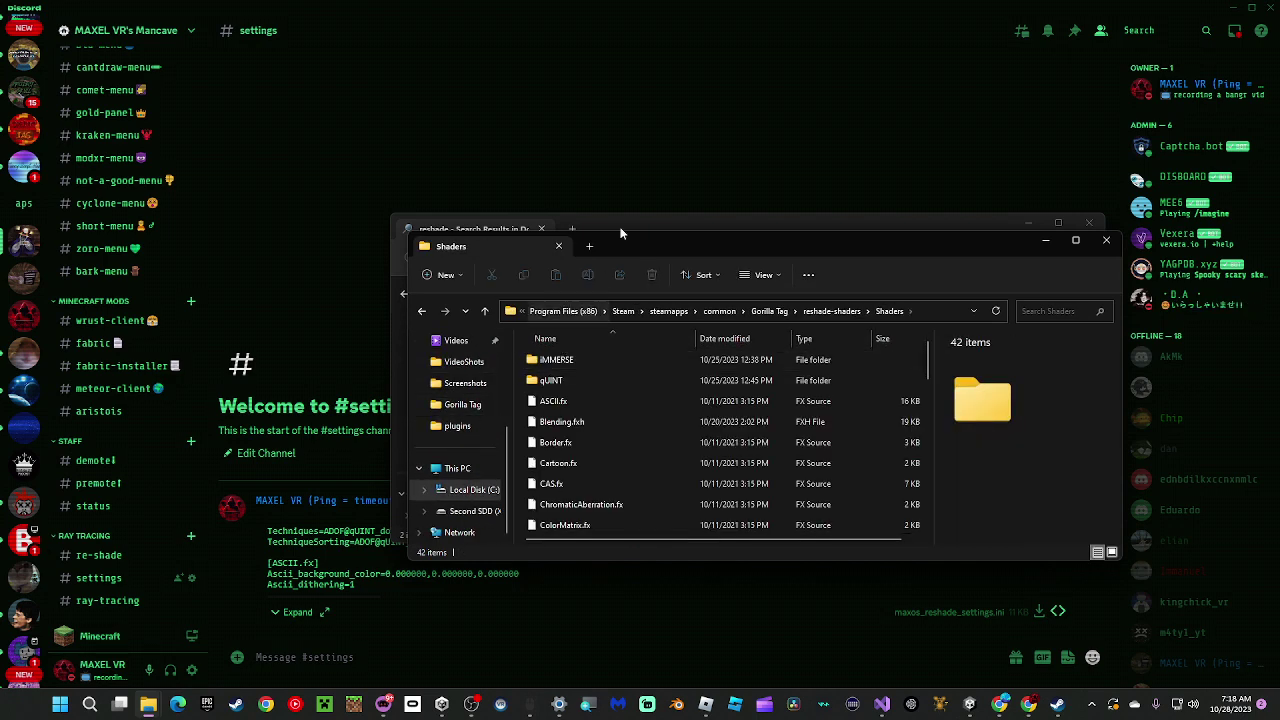
{"action": "left_click_drag", "start_coordinate": [622, 243], "coordinate": [936, 238]}
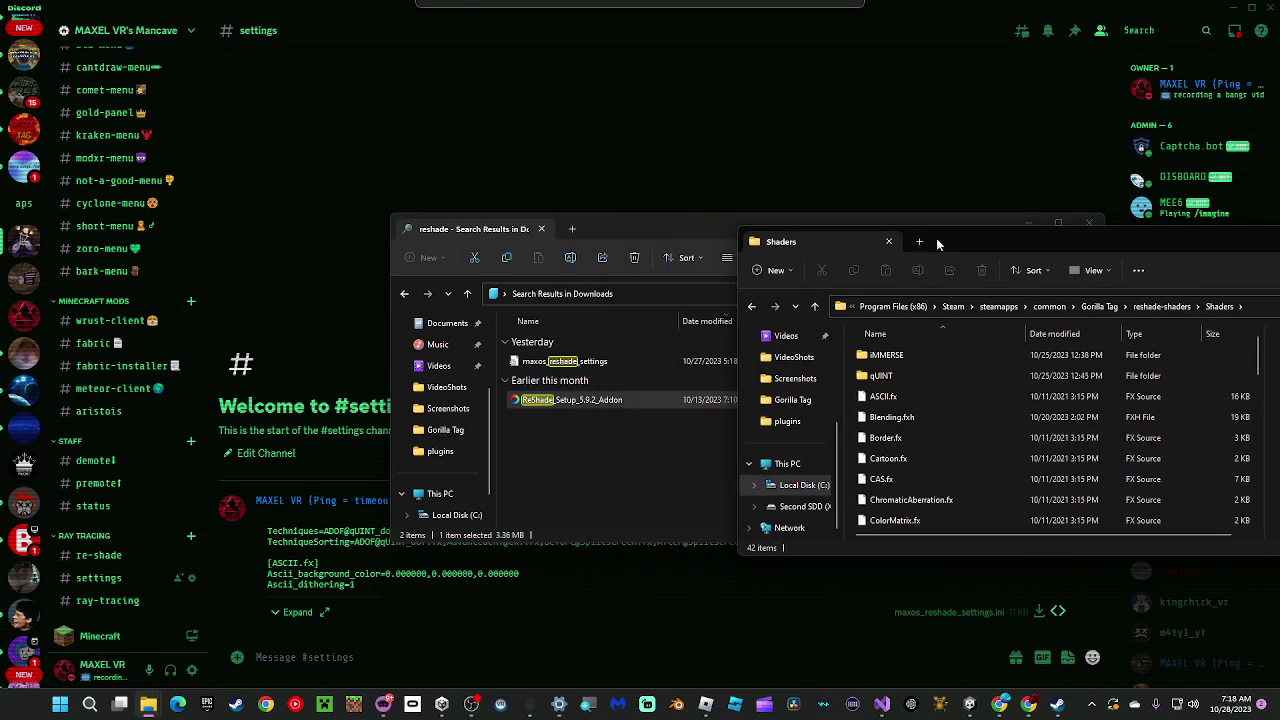
Step: Open the ray-tracing channel in Discord, then bring both the Shaders and Downloads search windows back to the front
{"action": "left_click", "coordinate": [107, 600]}
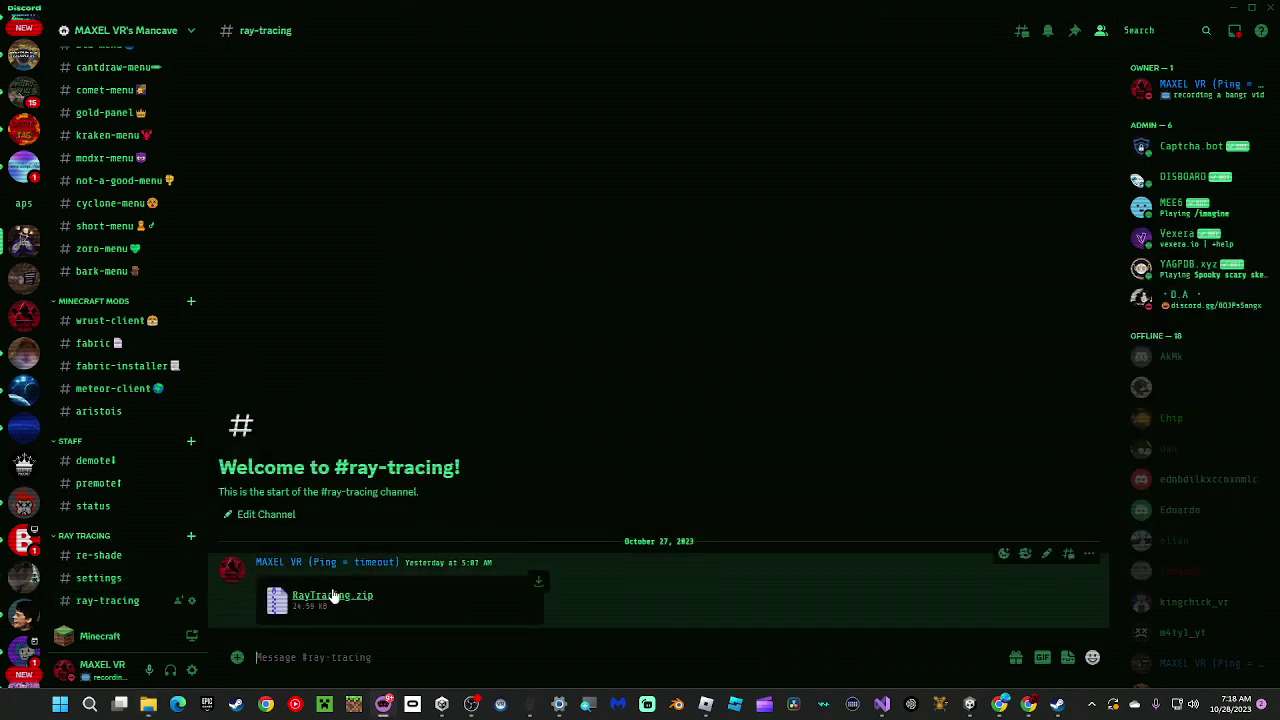
{"action": "left_click", "coordinate": [148, 704]}
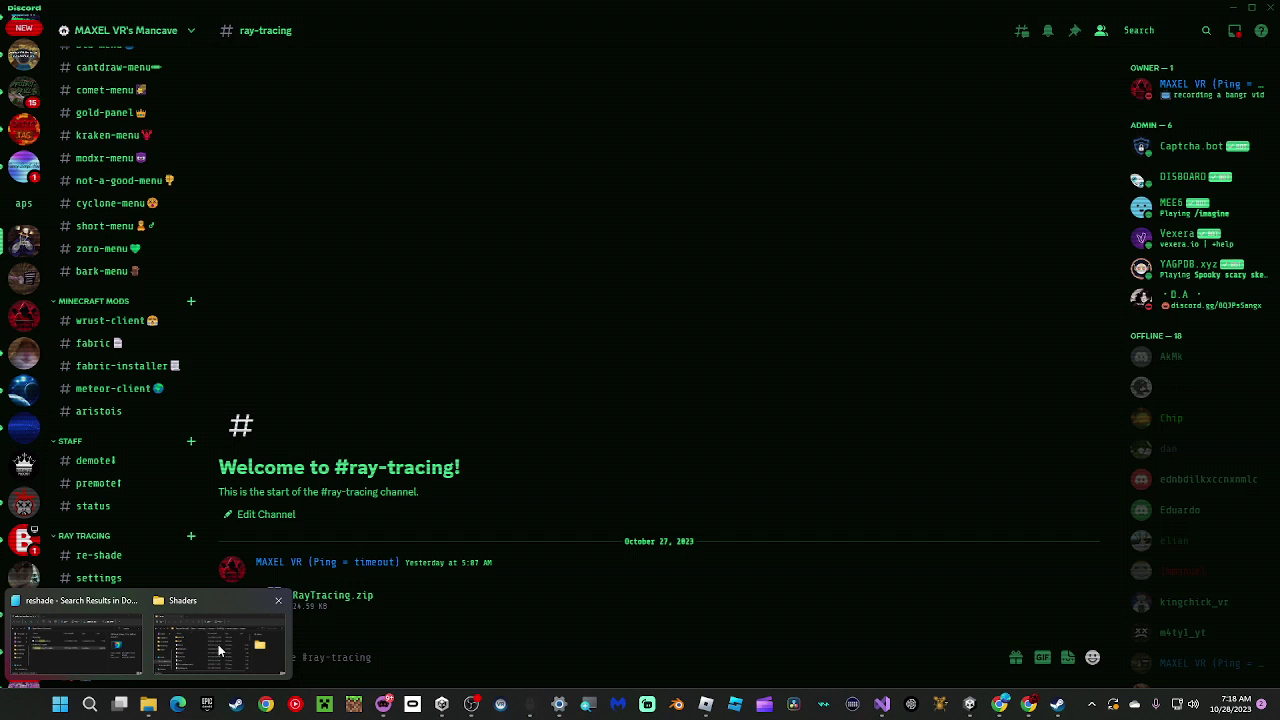
{"action": "left_click", "coordinate": [220, 650]}
{"action": "left_click", "coordinate": [150, 705]}
{"action": "left_click", "coordinate": [110, 646]}
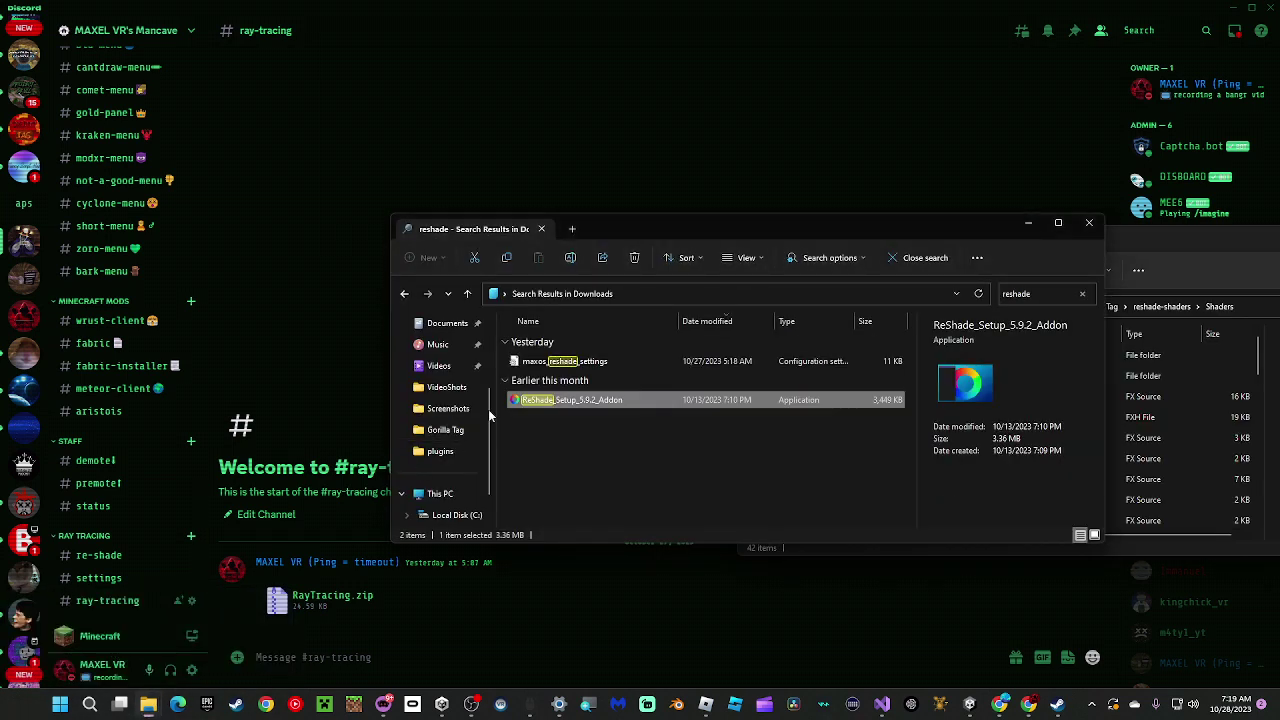
Step: Search the Downloads folder for "ray" and select the RayTracing zip archive
{"action": "scroll", "coordinate": [435, 440], "scroll_direction": "up", "scroll_amount": 3}
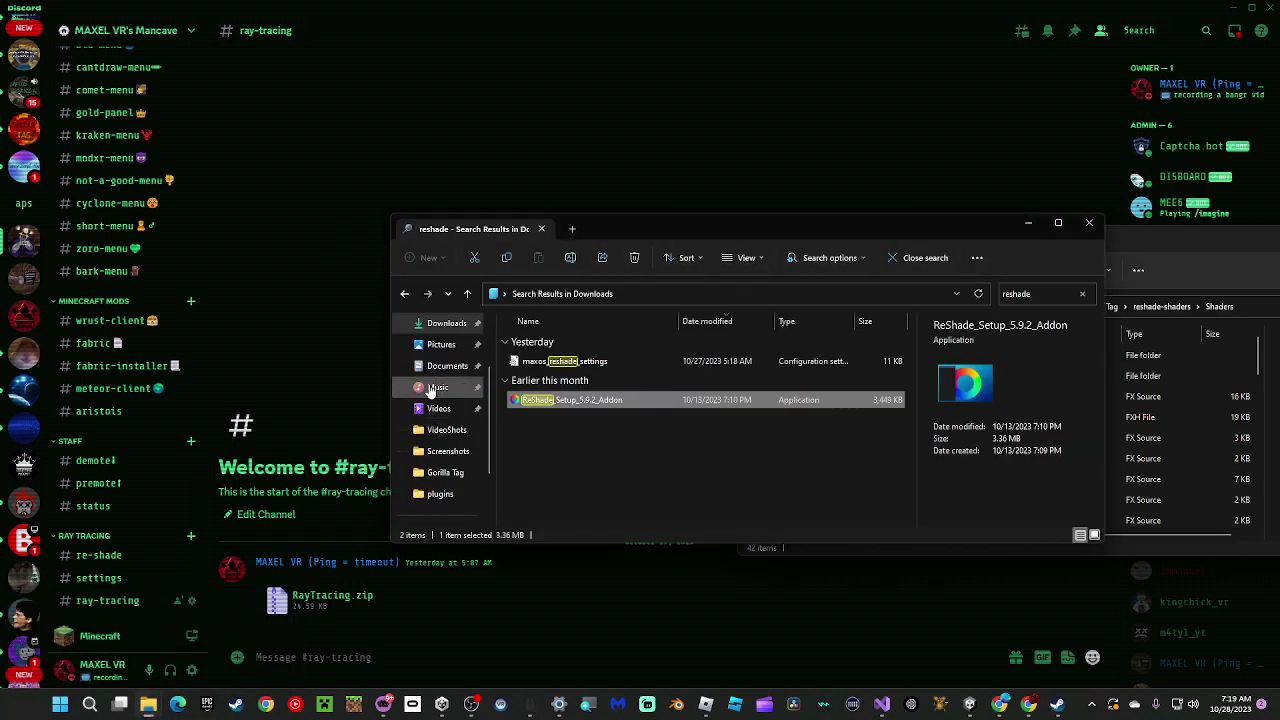
{"action": "left_click", "coordinate": [440, 408]}
{"action": "left_click", "coordinate": [1030, 294]}
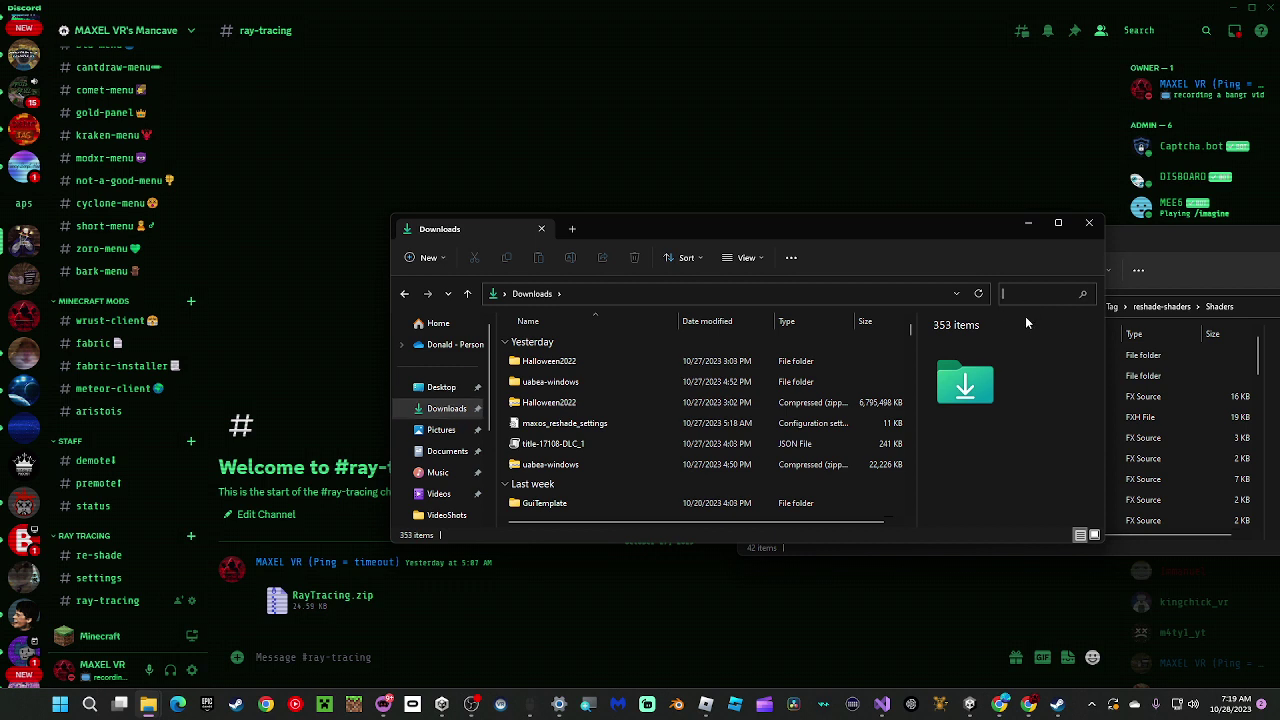
{"action": "type", "text": "ray"}
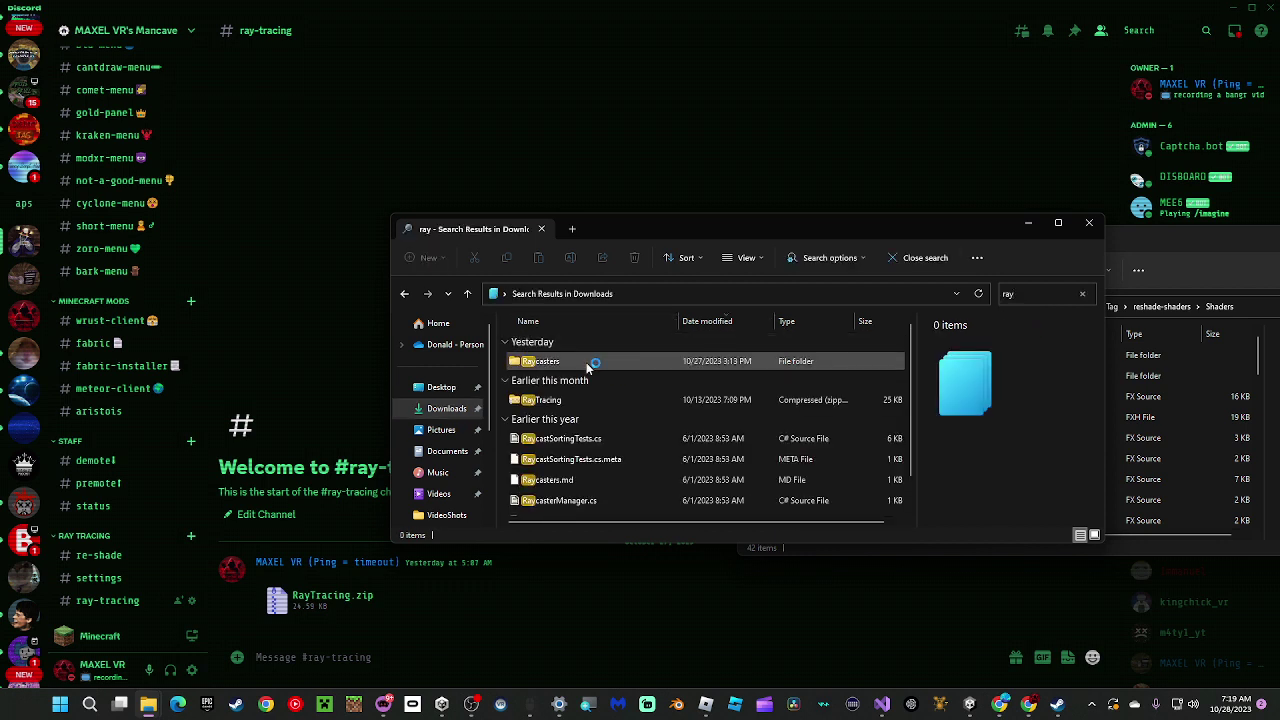
{"action": "left_click", "coordinate": [570, 399]}
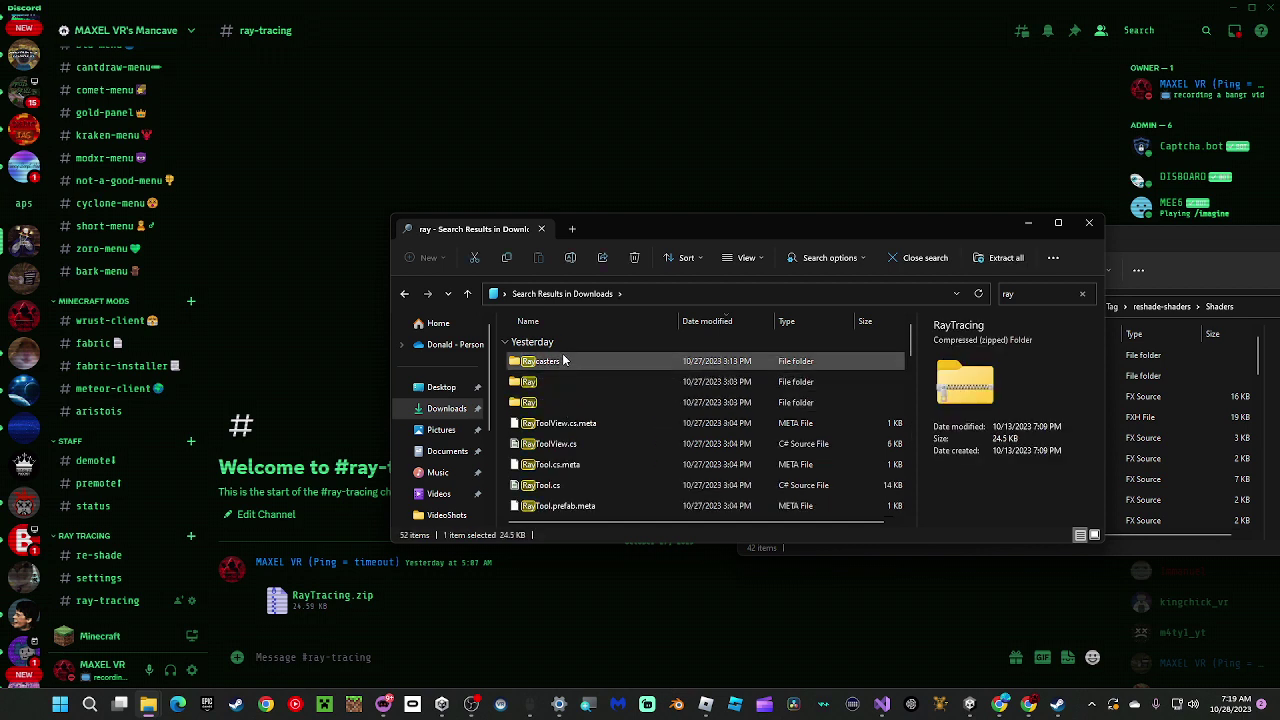
Step: Search Downloads for "raytra", open the RayTracing archive's Raytracing\Shaders folder, and move its window beside the game's Shaders window
{"action": "left_click", "coordinate": [1060, 294]}
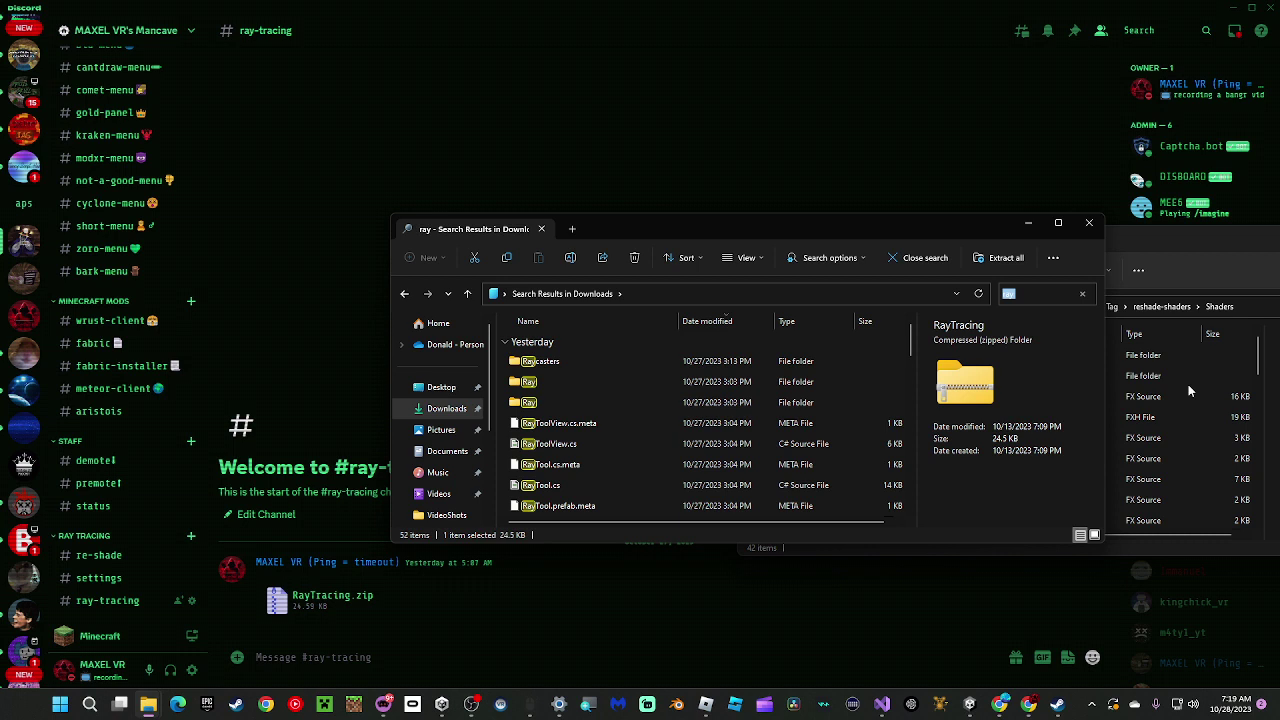
{"action": "type", "text": "raytra"}
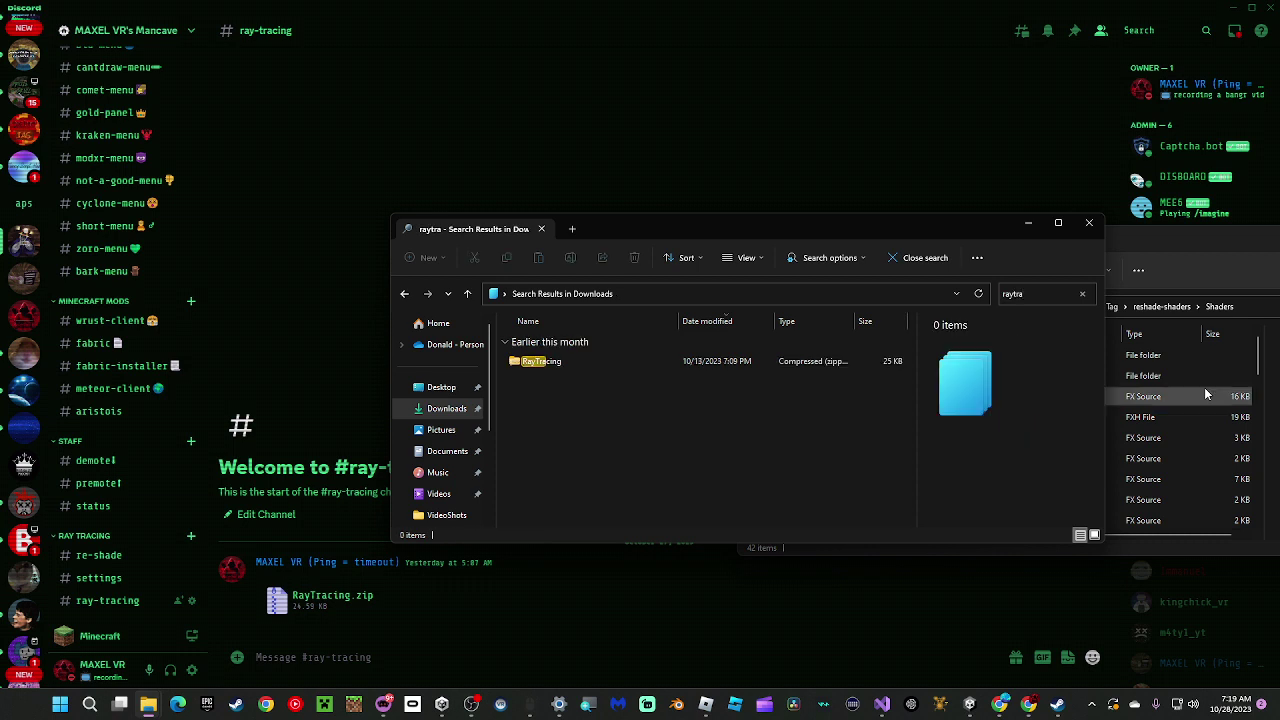
{"action": "double_click", "coordinate": [643, 360]}
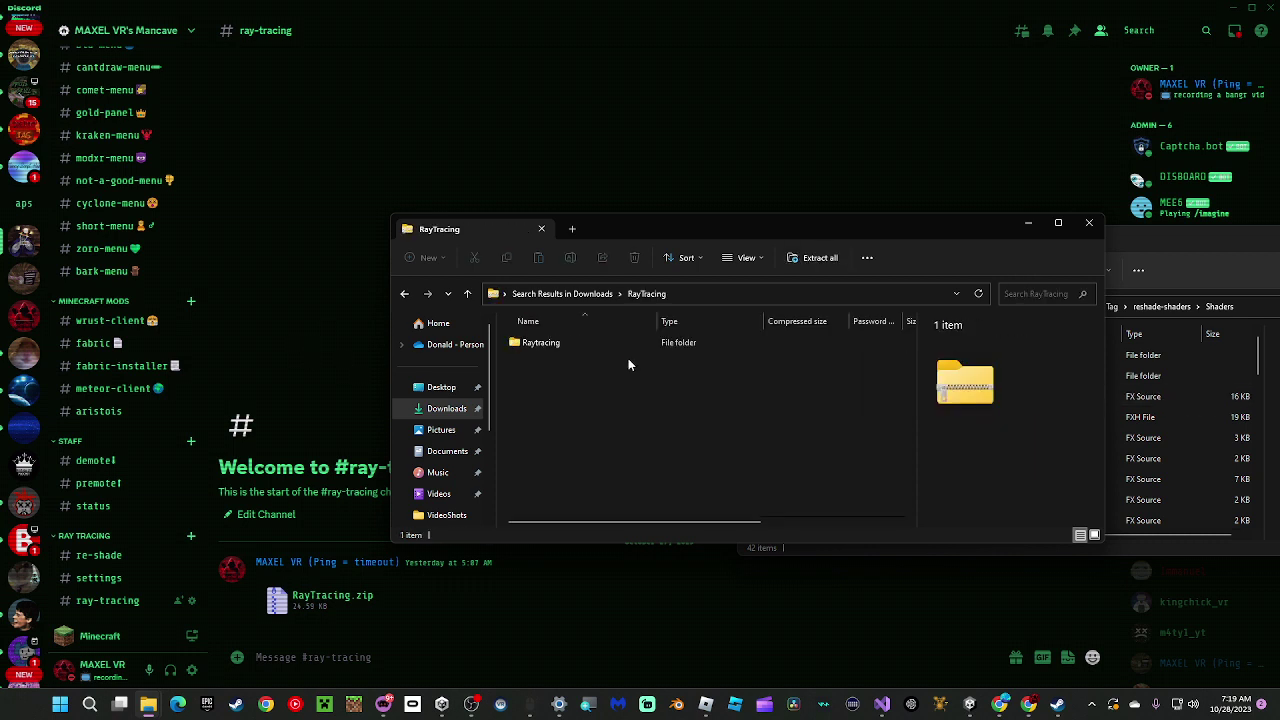
{"action": "double_click", "coordinate": [527, 348]}
{"action": "double_click", "coordinate": [537, 345]}
{"action": "left_click_drag", "start_coordinate": [606, 224], "coordinate": [234, 175]}
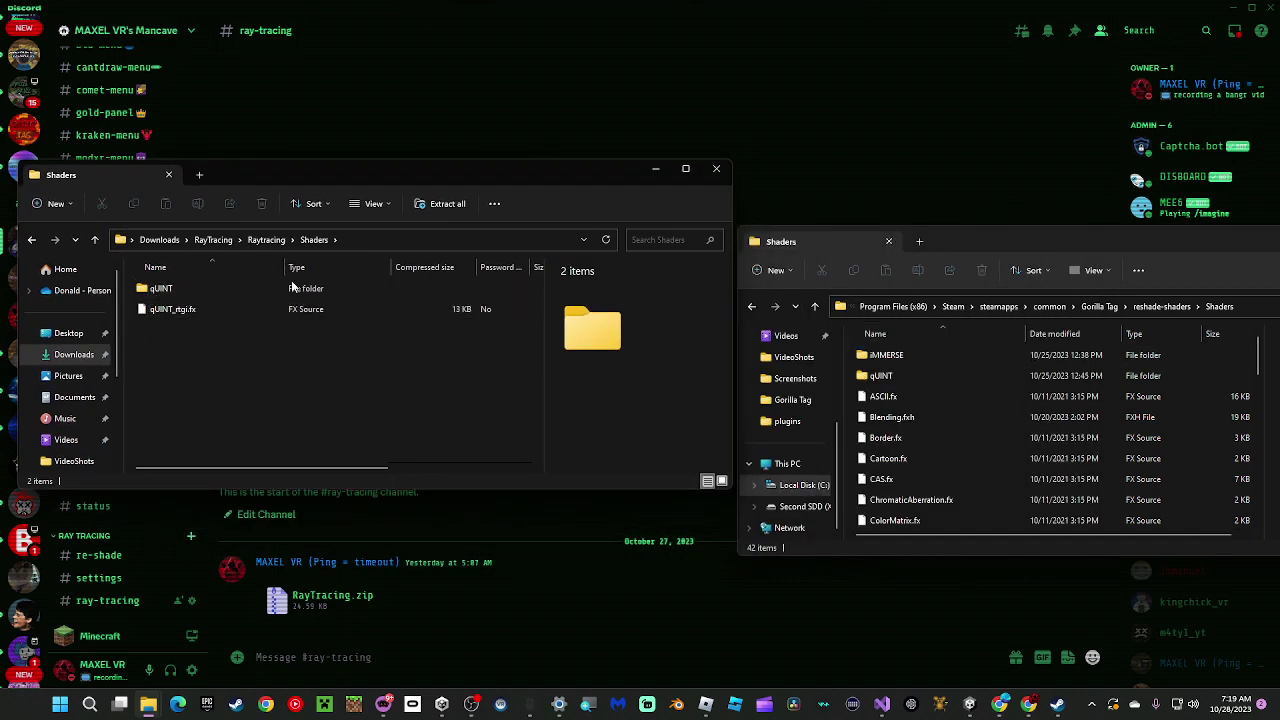
Step: Compare the archive's qUINT folder with the game's qUINT folder, then return the archive window to Shaders
{"action": "double_click", "coordinate": [193, 291]}
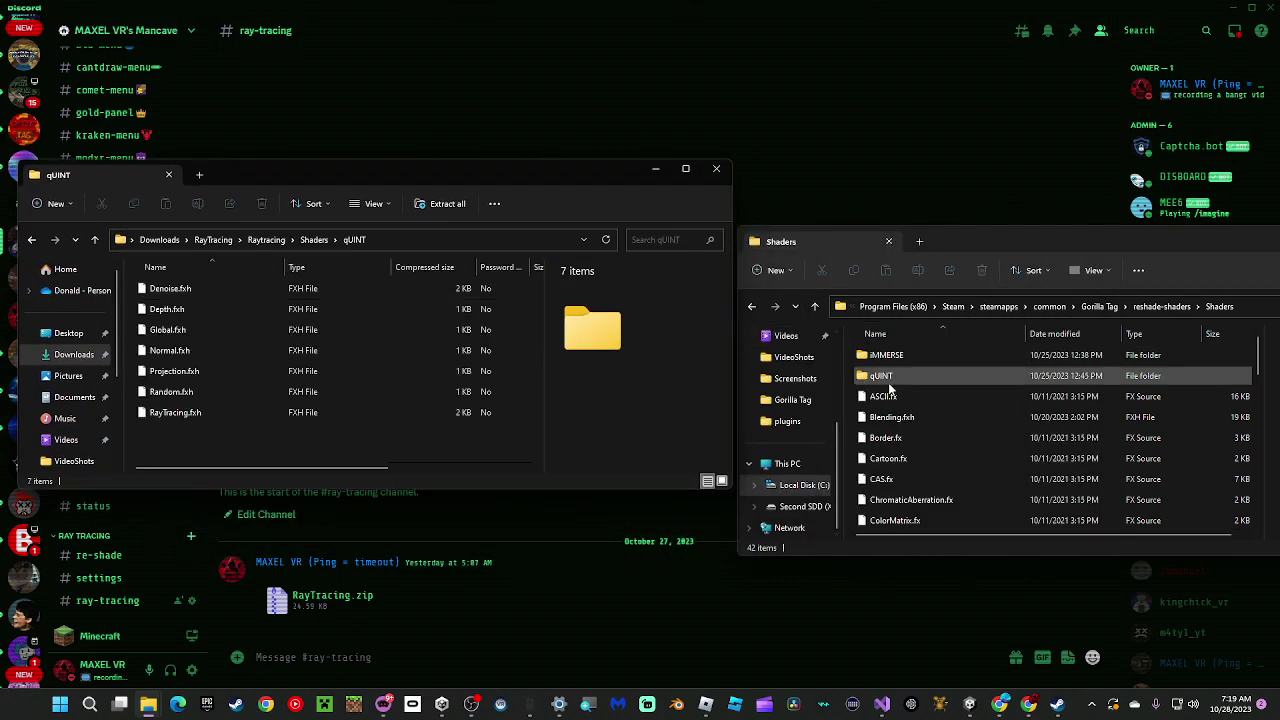
{"action": "double_click", "coordinate": [885, 379]}
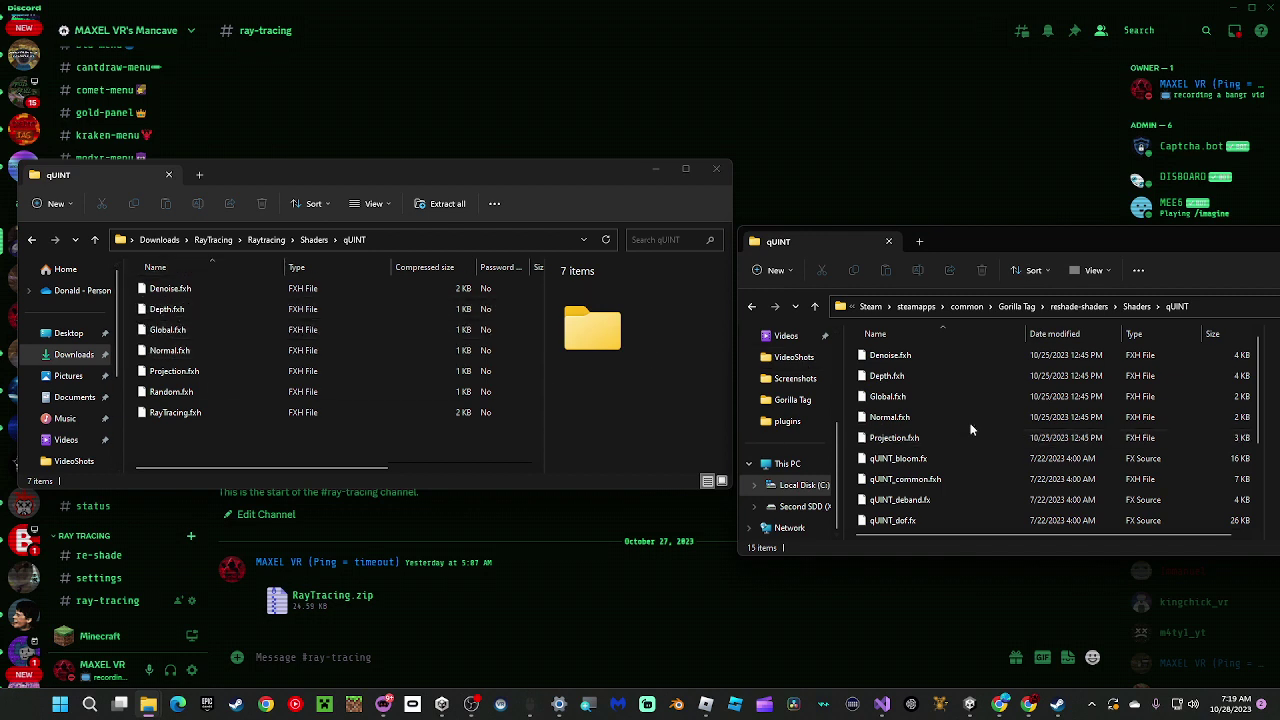
{"action": "key", "text": "alt+Left"}
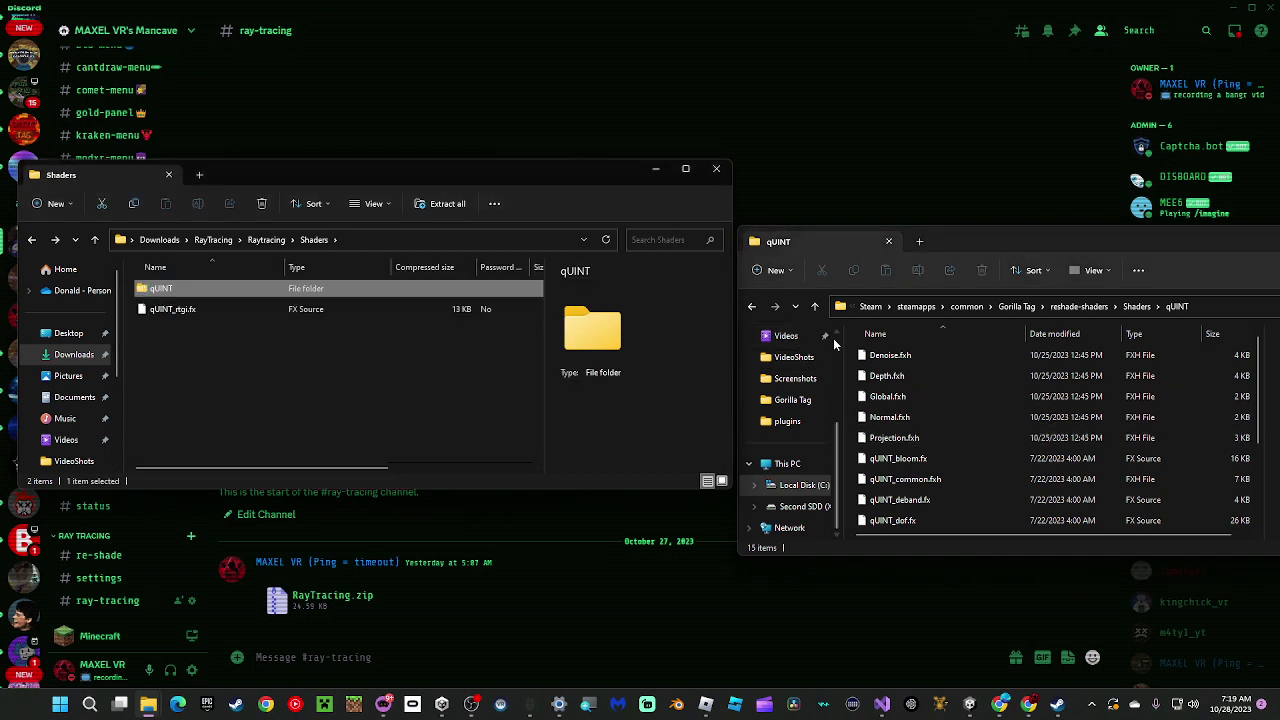
Step: Open the Textures folder in both the RayTracing archive and the game's reshade-shaders folder to compare their files
{"action": "left_click", "coordinate": [1085, 306]}
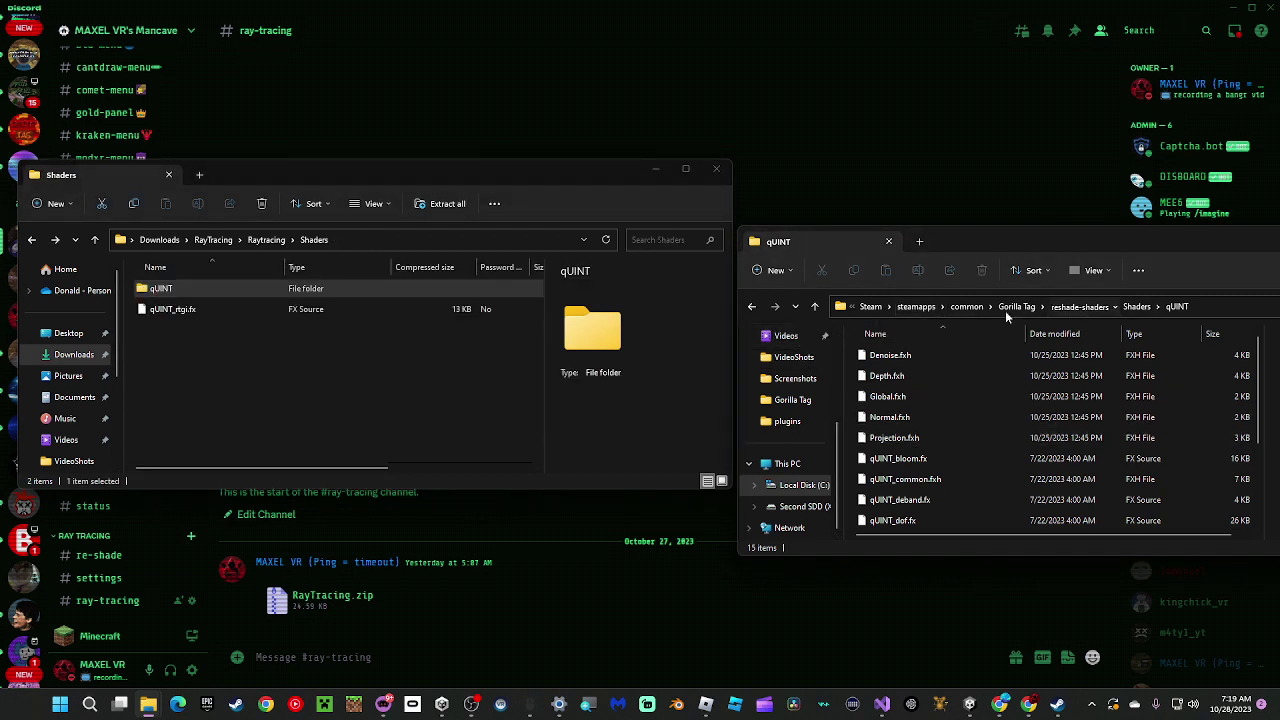
{"action": "left_click", "coordinate": [267, 240]}
{"action": "double_click", "coordinate": [198, 304]}
{"action": "double_click", "coordinate": [949, 370]}
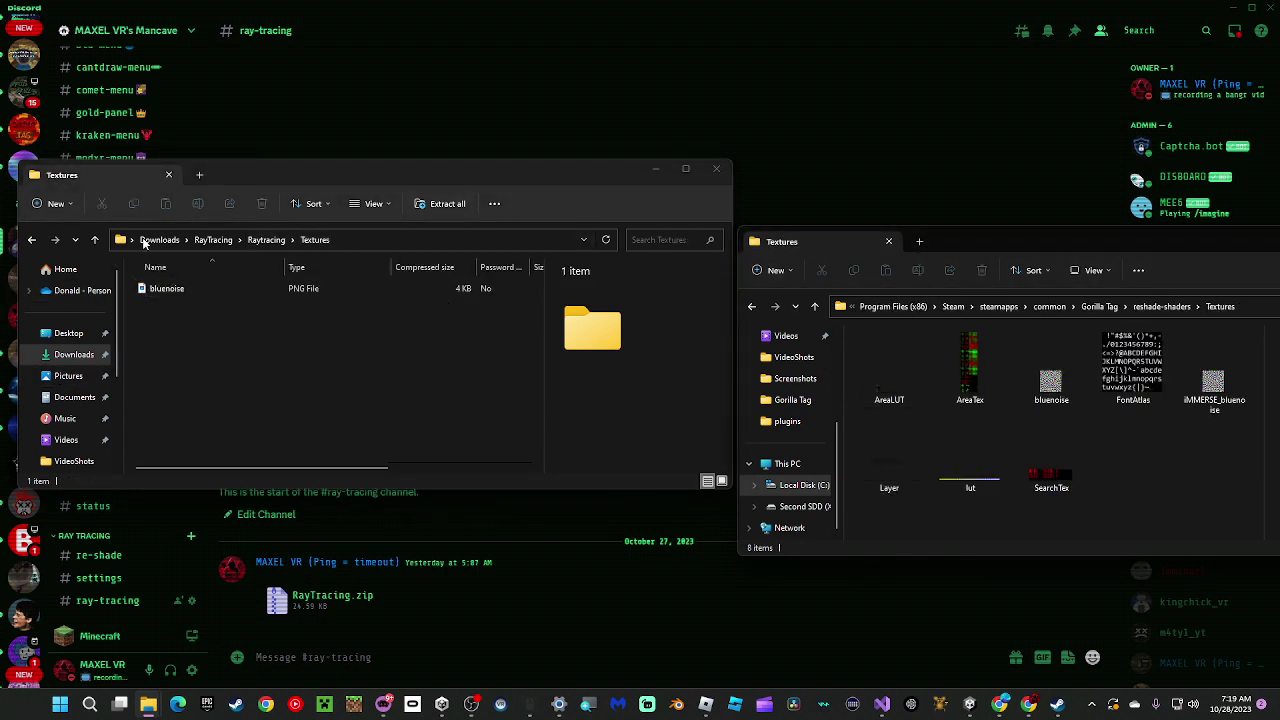
Step: Close the RayTracing archive window and open the BepInEx plugins folder in the remaining File Explorer window
{"action": "left_click", "coordinate": [716, 168]}
{"action": "scroll", "coordinate": [772, 444], "scroll_direction": "up", "scroll_amount": 1}
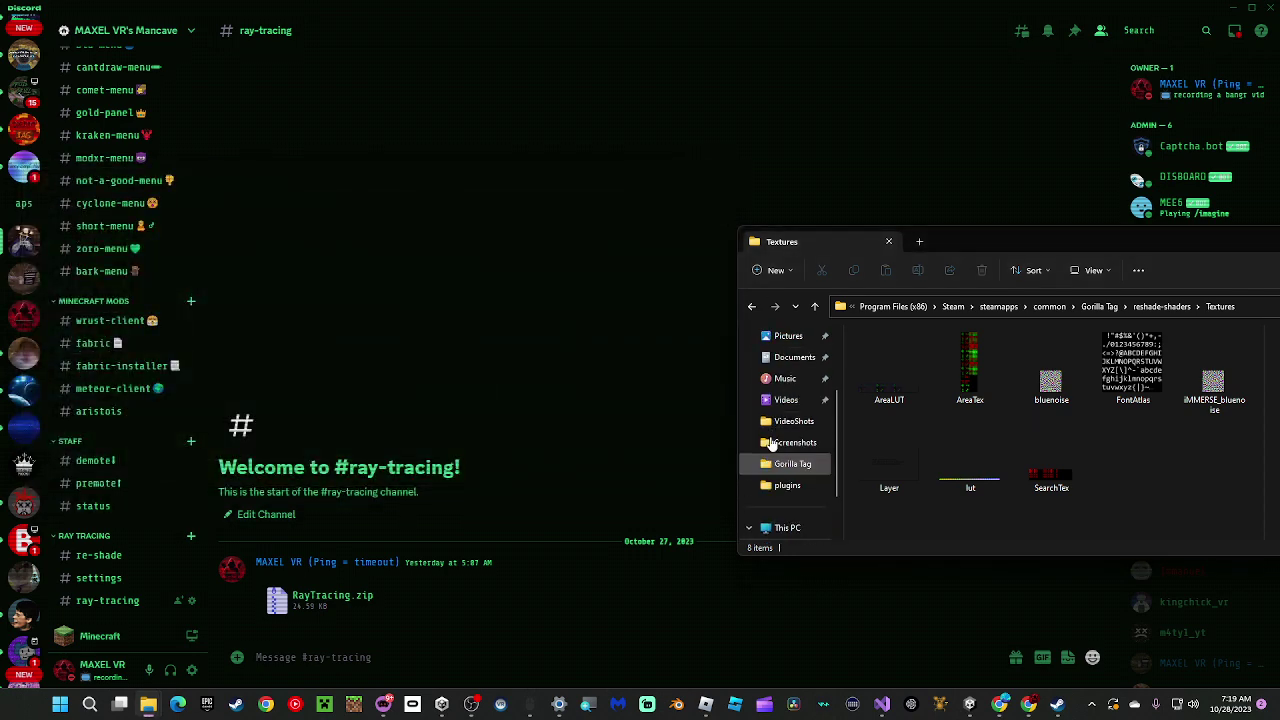
{"action": "scroll", "coordinate": [772, 444], "scroll_direction": "down", "scroll_amount": 2}
{"action": "left_click", "coordinate": [790, 443]}
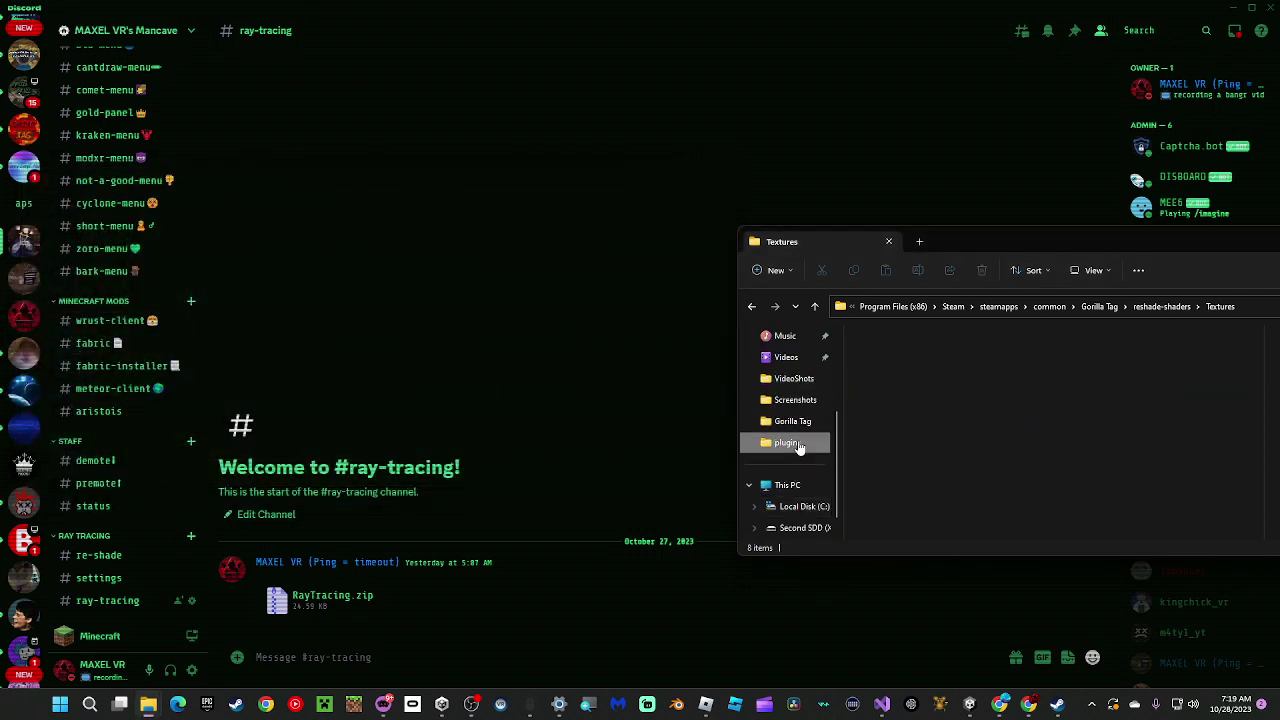
Step: Switch to Steam and launch Gorilla Tag in Steam VR Mode
{"action": "left_click", "coordinate": [1057, 704]}
{"action": "left_click", "coordinate": [523, 473]}
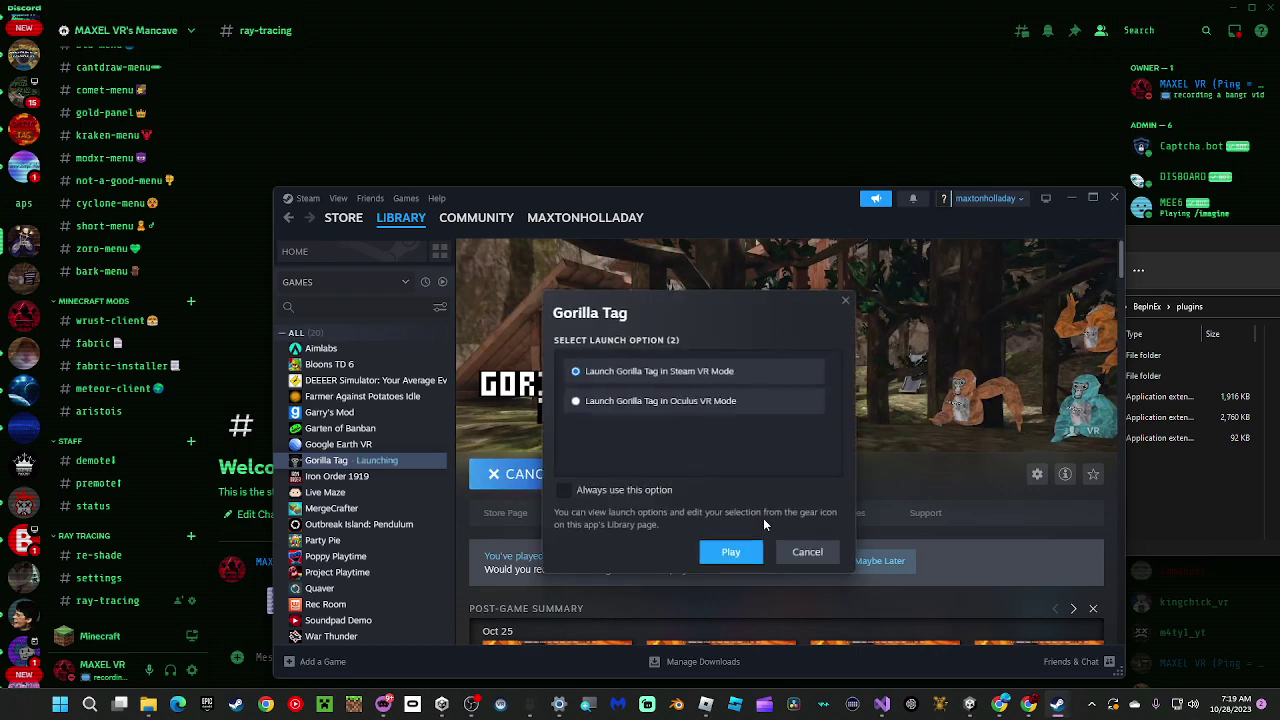
{"action": "left_click", "coordinate": [733, 553]}
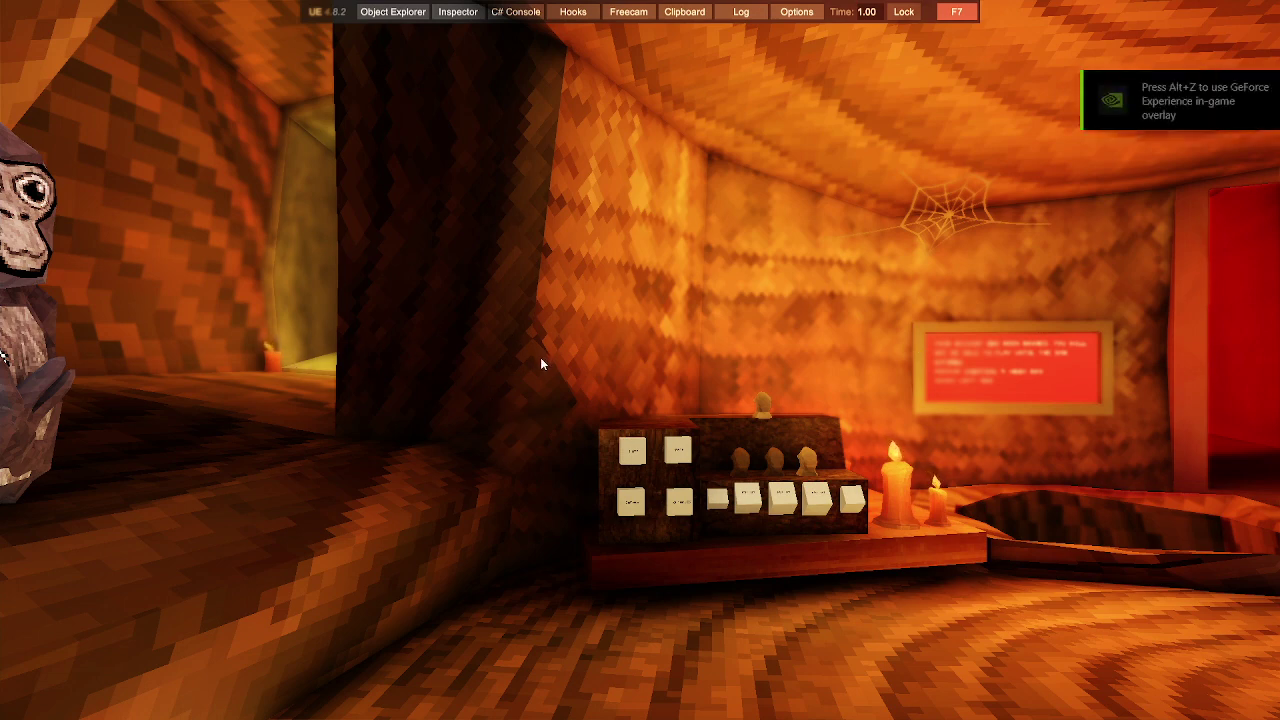
Step: Open the ReShade overlay and disable the ADOF, Technicolor2, MXAO and RTGlobalIllumination effects
{"action": "key", "text": "Home"}
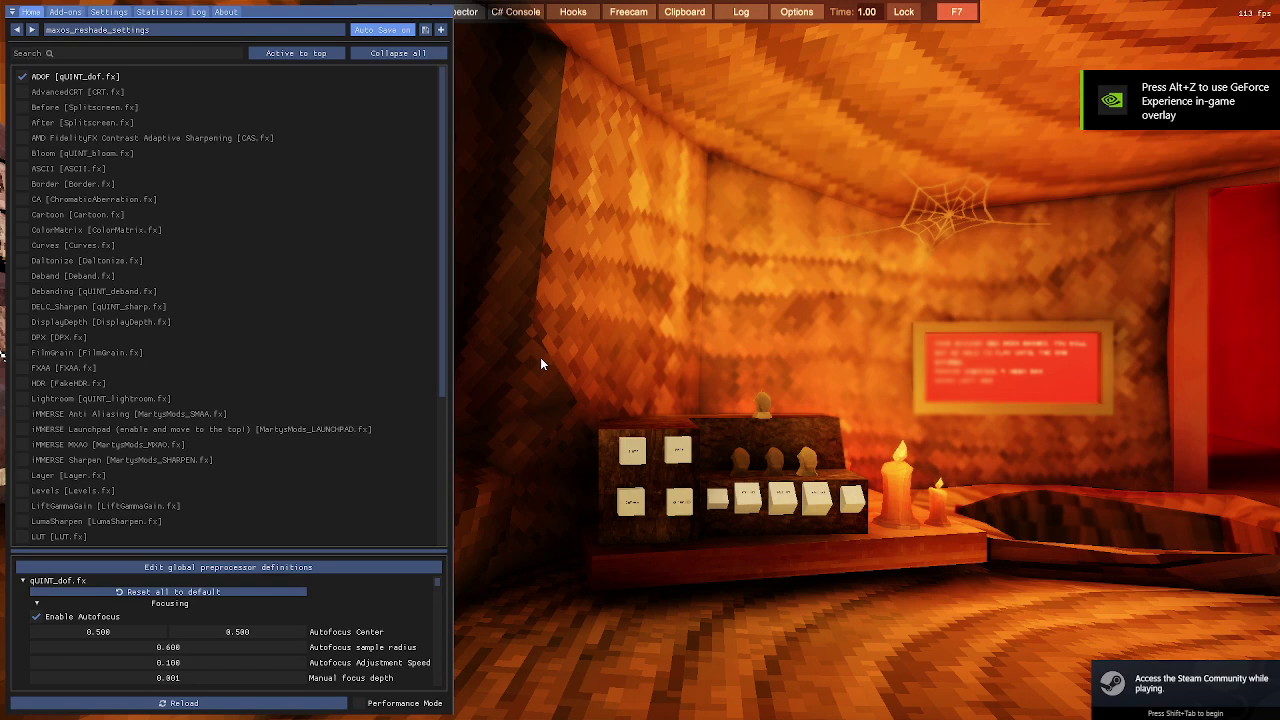
{"action": "left_click", "coordinate": [22, 76]}
{"action": "scroll", "coordinate": [198, 428], "scroll_direction": "down", "scroll_amount": 3}
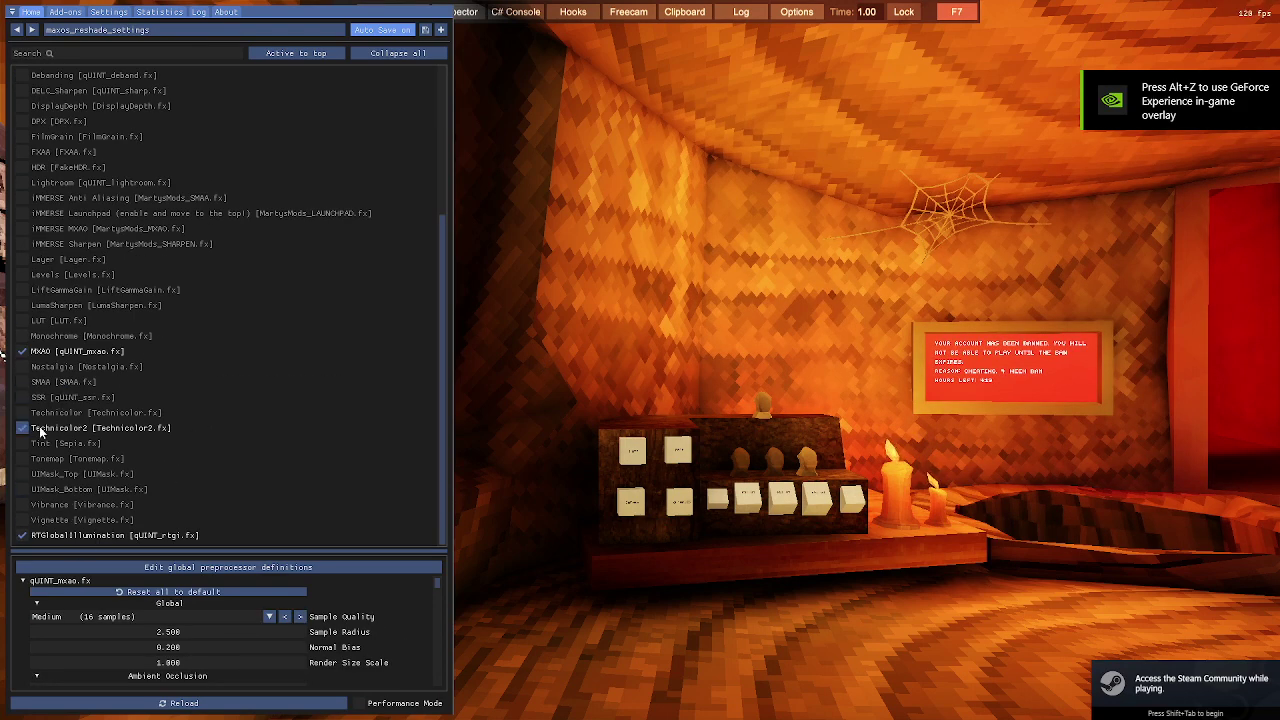
{"action": "left_click", "coordinate": [22, 428]}
{"action": "left_click", "coordinate": [22, 352]}
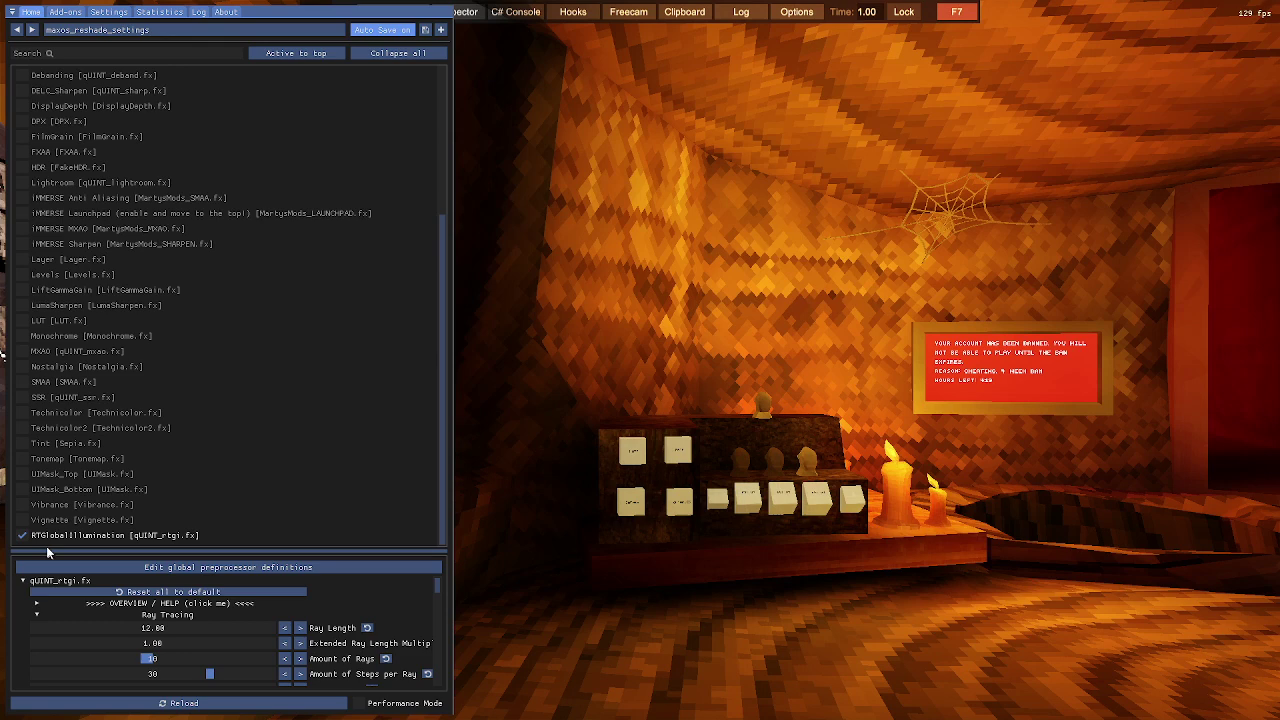
{"action": "left_click", "coordinate": [22, 535]}
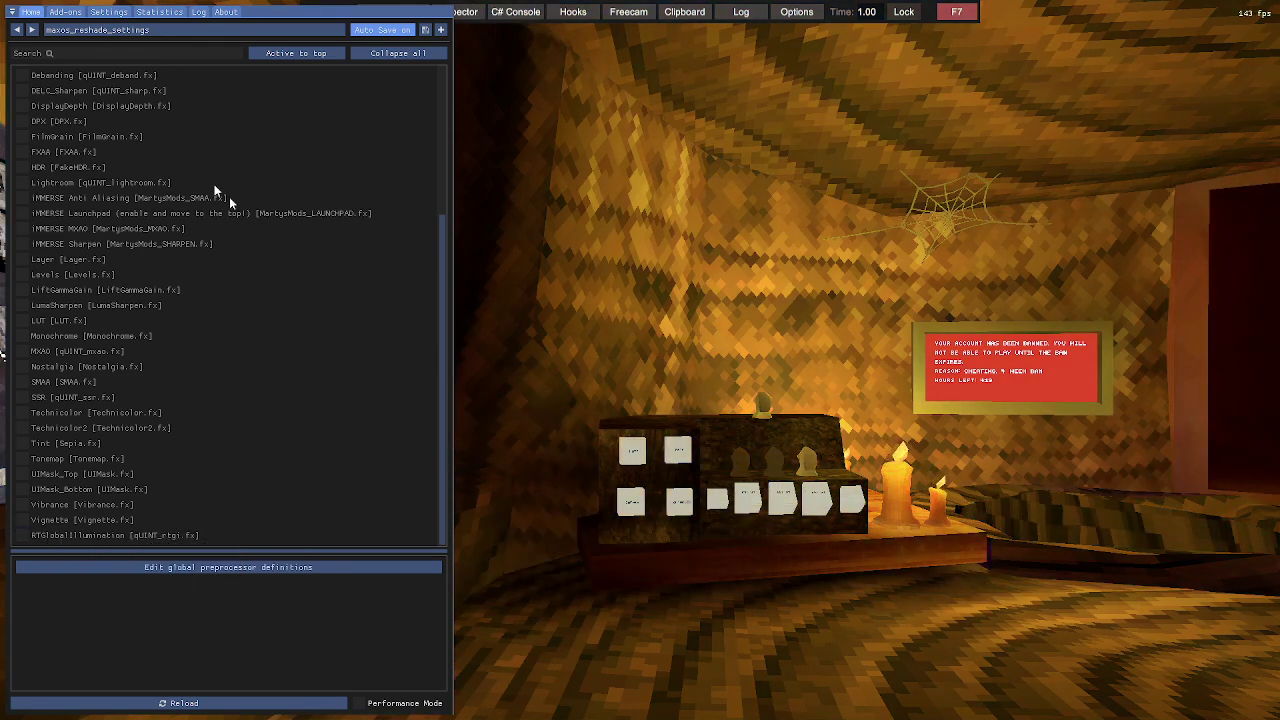
Step: Enable the DisplayDepth effect, reposition the overlay over the game view, and inspect the global preprocessor definitions
{"action": "left_click", "coordinate": [31, 106]}
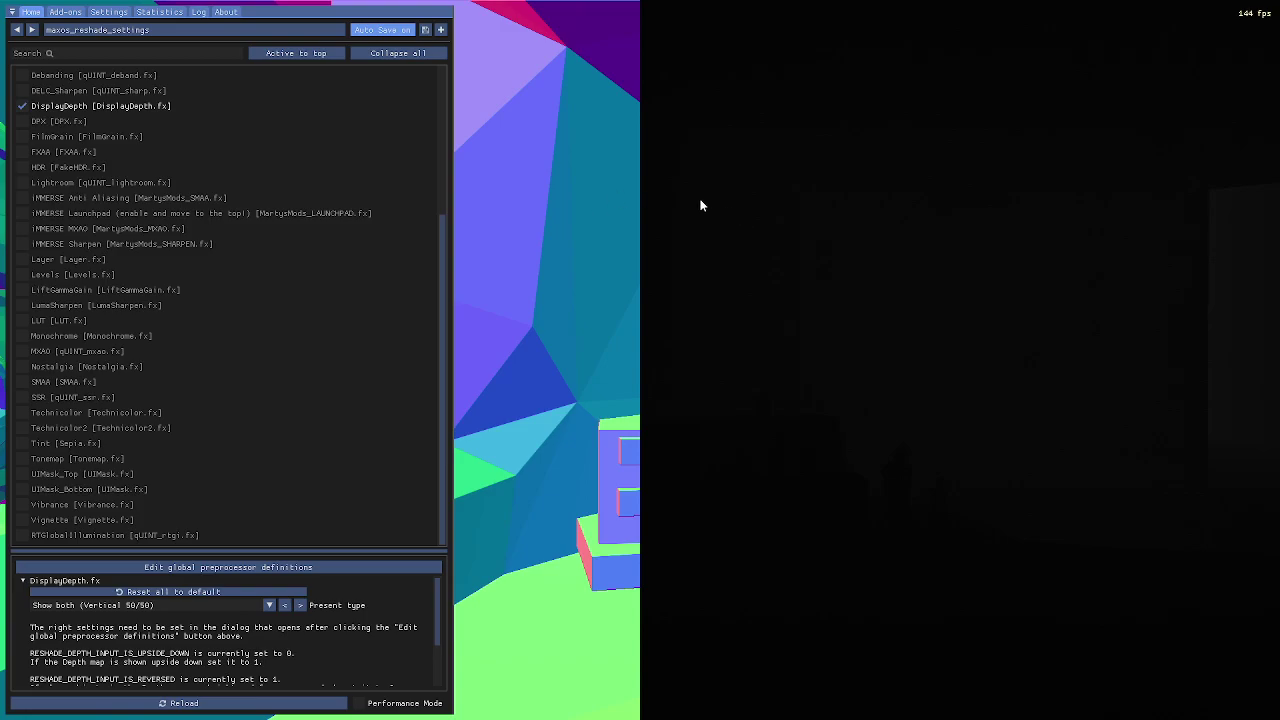
{"action": "left_click_drag", "start_coordinate": [284, 14], "coordinate": [138, 217]}
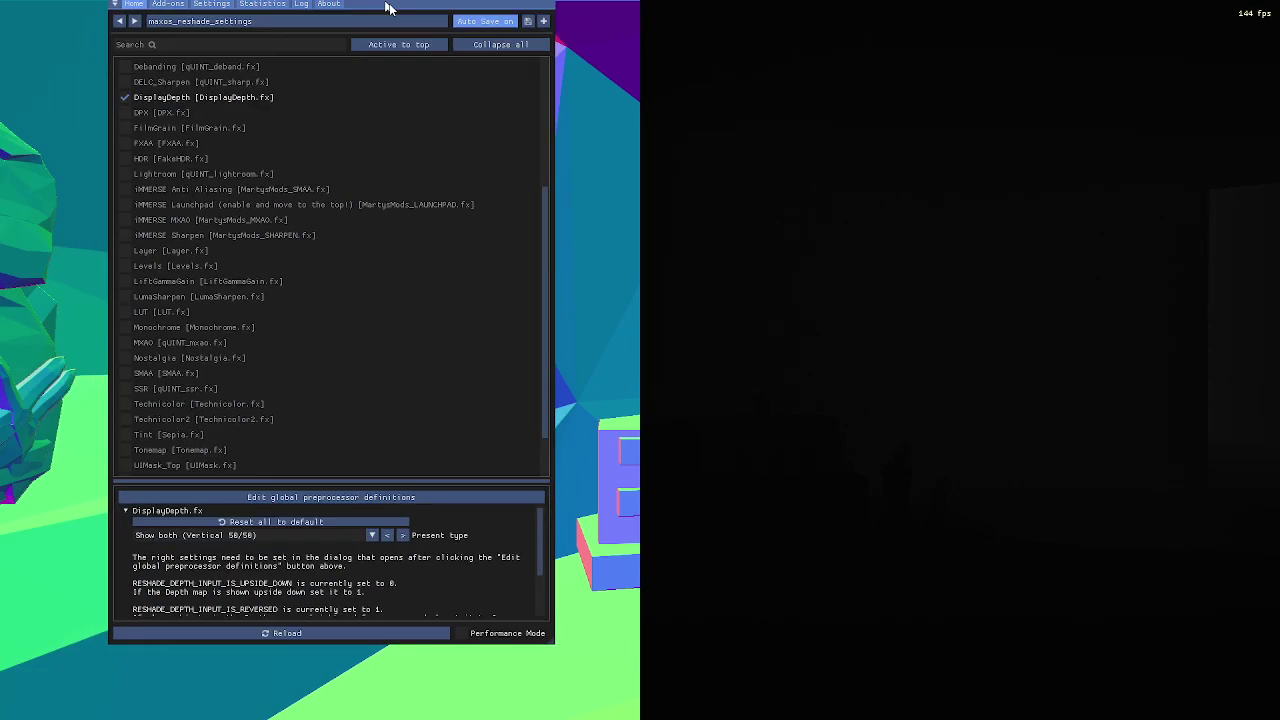
{"action": "left_click_drag", "start_coordinate": [389, 8], "coordinate": [507, 78]}
{"action": "left_click", "coordinate": [407, 567]}
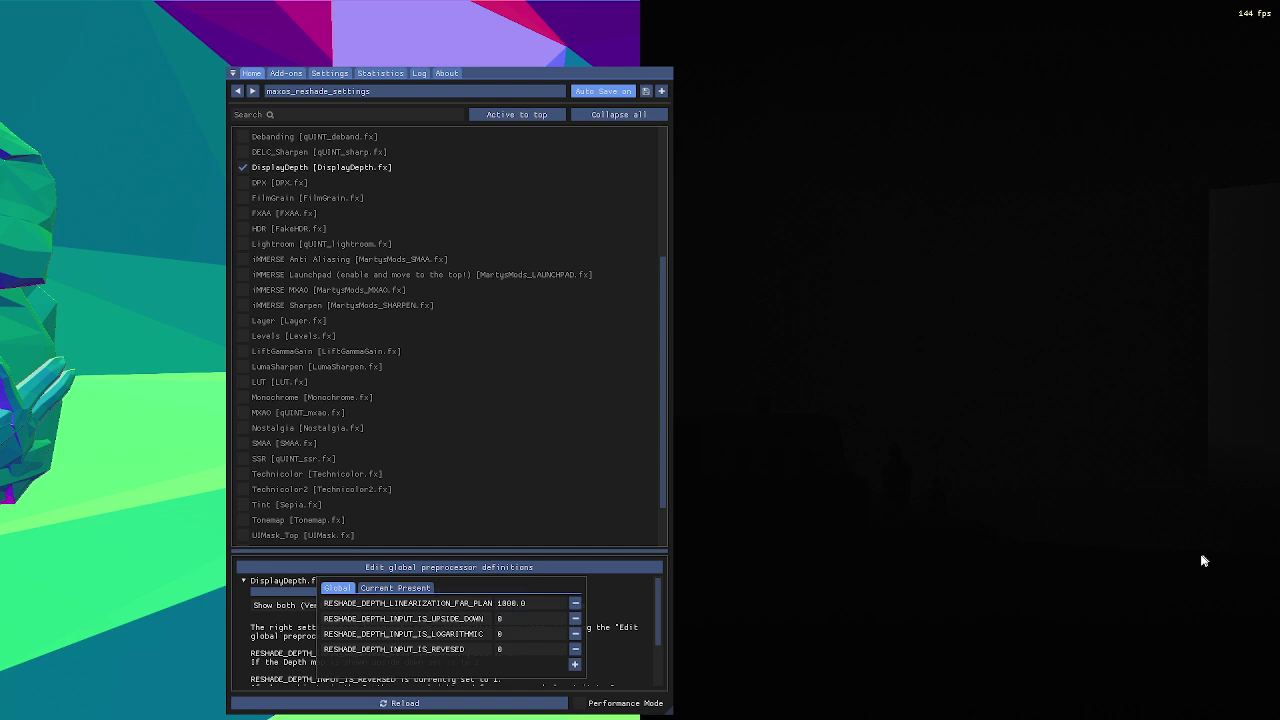
{"action": "left_click", "coordinate": [303, 581]}
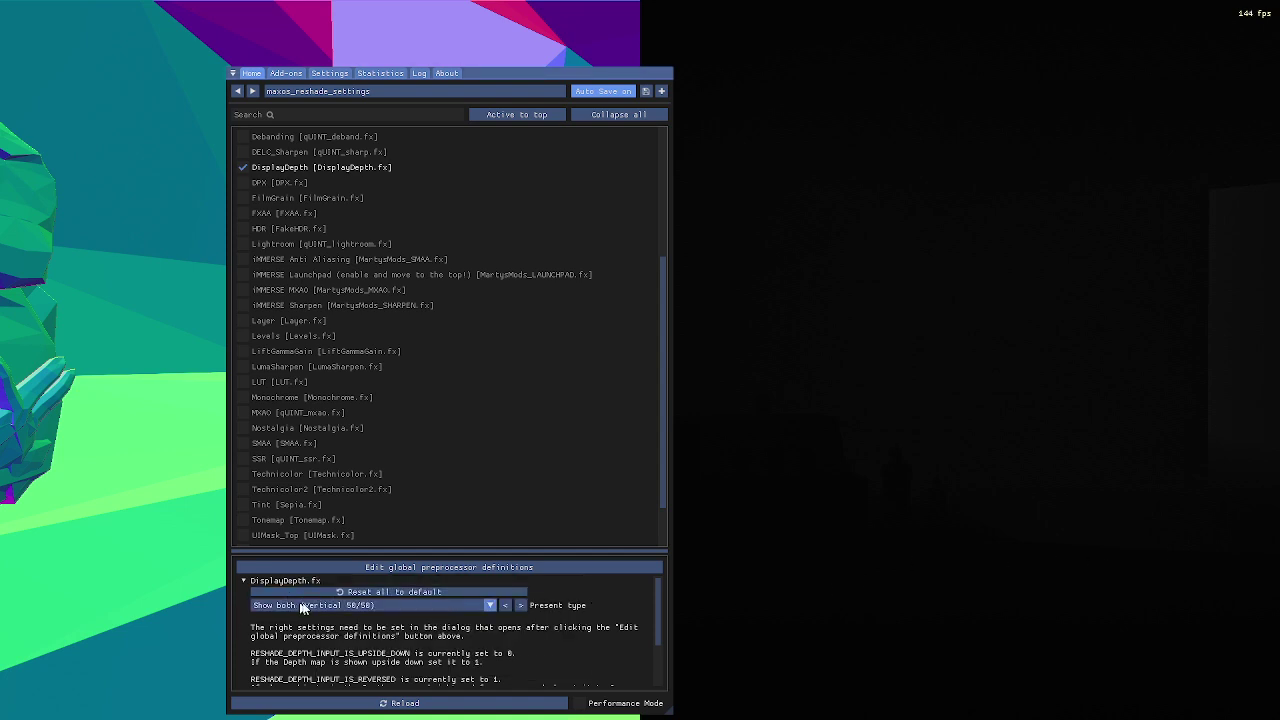
Step: Try the 960x540 depth buffer in the Generic Depth add-on, select the 1920x1080 buffer instead, and return to the effects list
{"action": "left_click", "coordinate": [285, 76]}
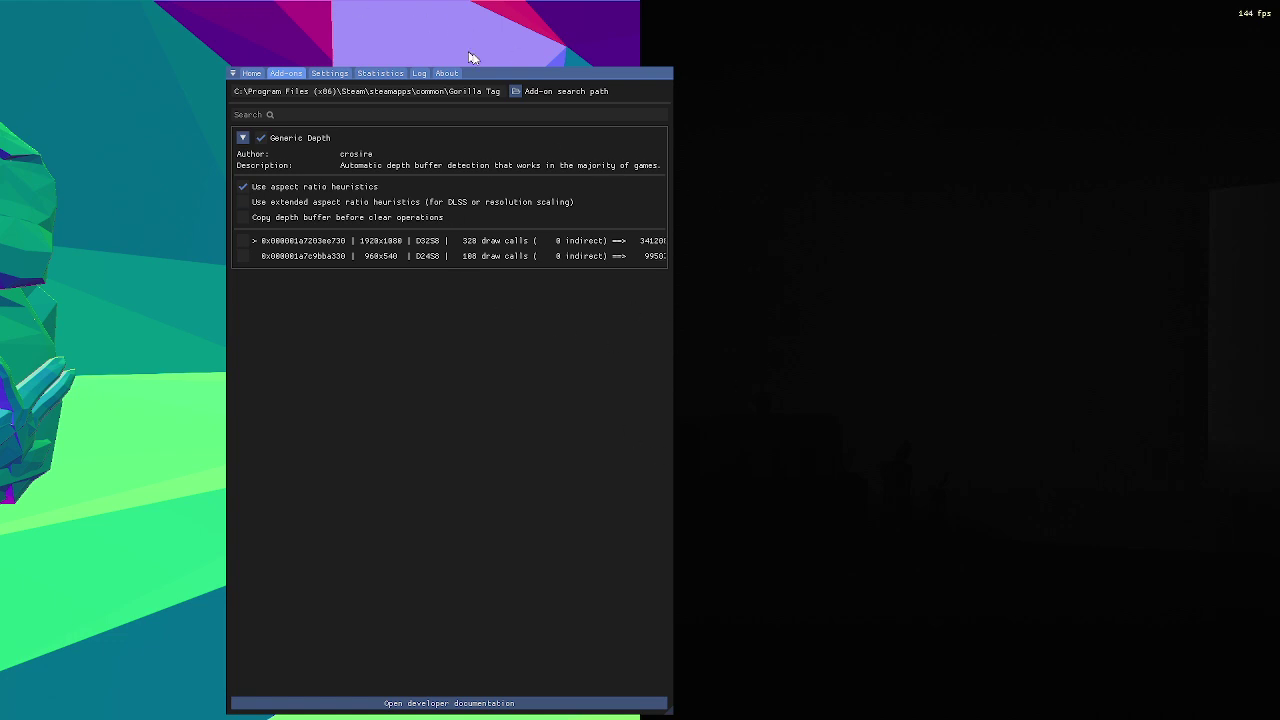
{"action": "left_click", "coordinate": [242, 257]}
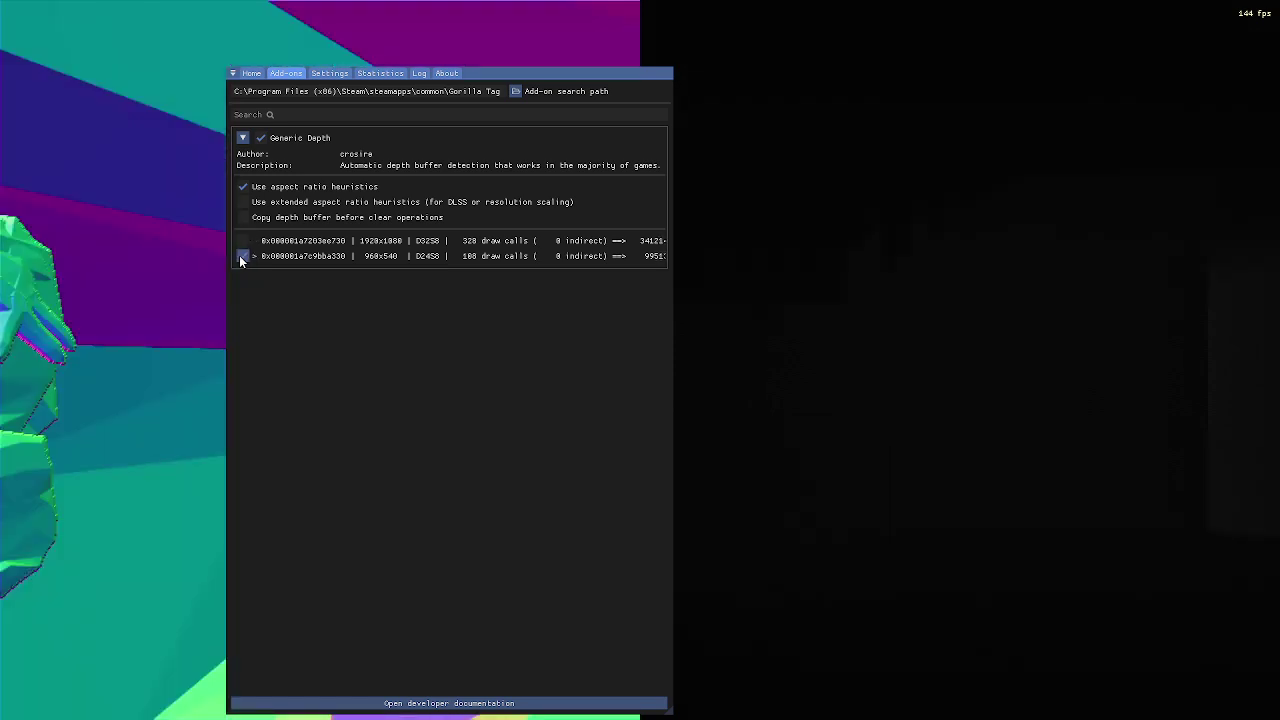
{"action": "left_click", "coordinate": [242, 257]}
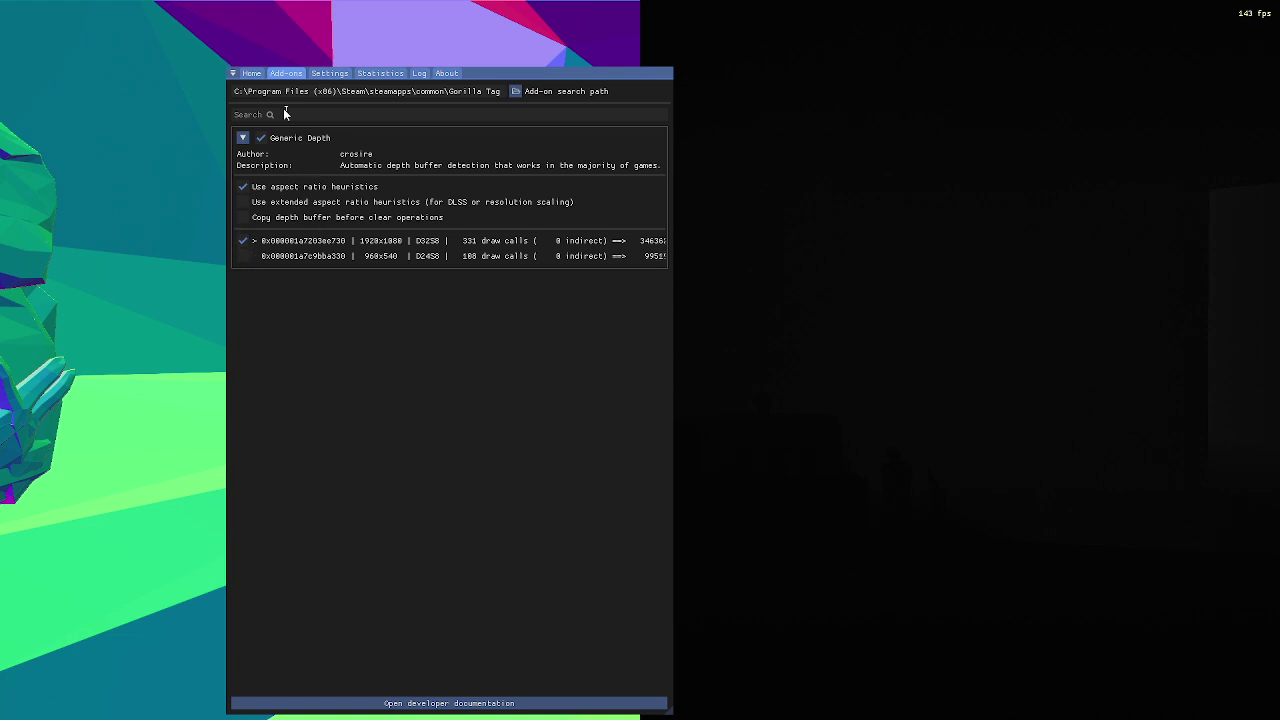
{"action": "left_click", "coordinate": [252, 74]}
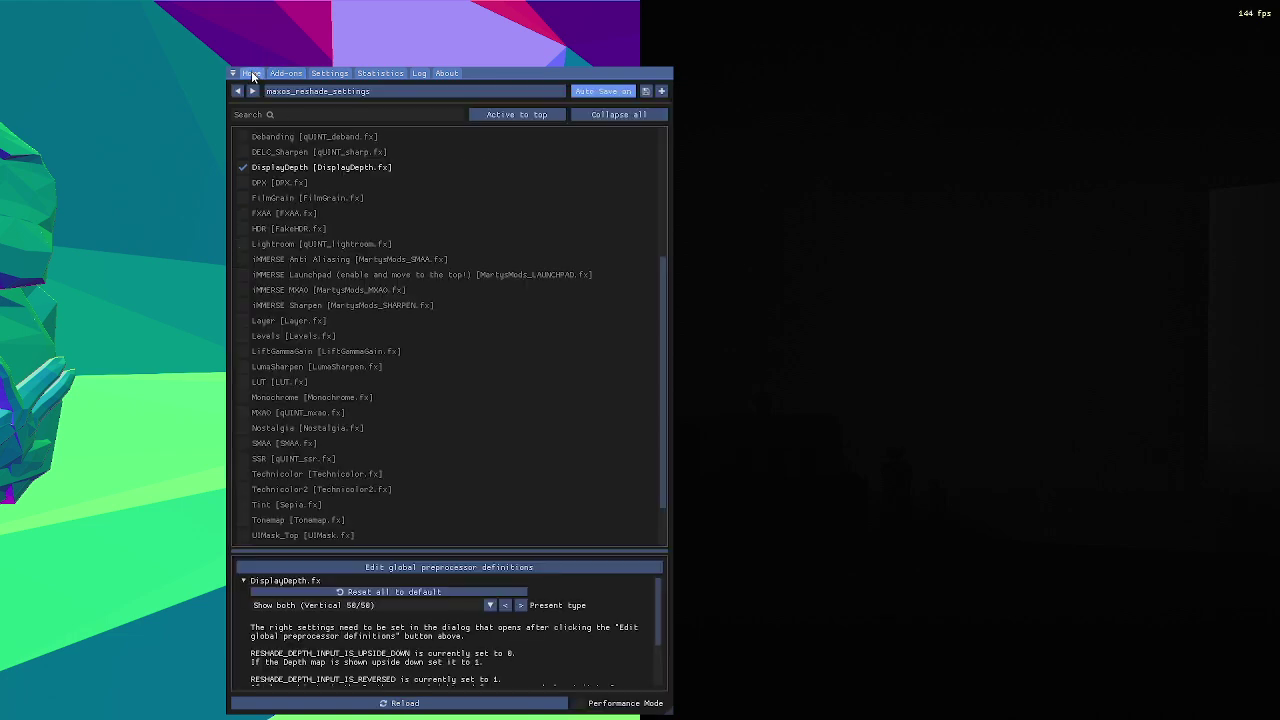
Step: Disable the DisplayDepth effect and review the Generic Depth add-on options before returning to the effects list
{"action": "left_click", "coordinate": [245, 167]}
{"action": "scroll", "coordinate": [340, 286], "scroll_direction": "down", "scroll_amount": 2}
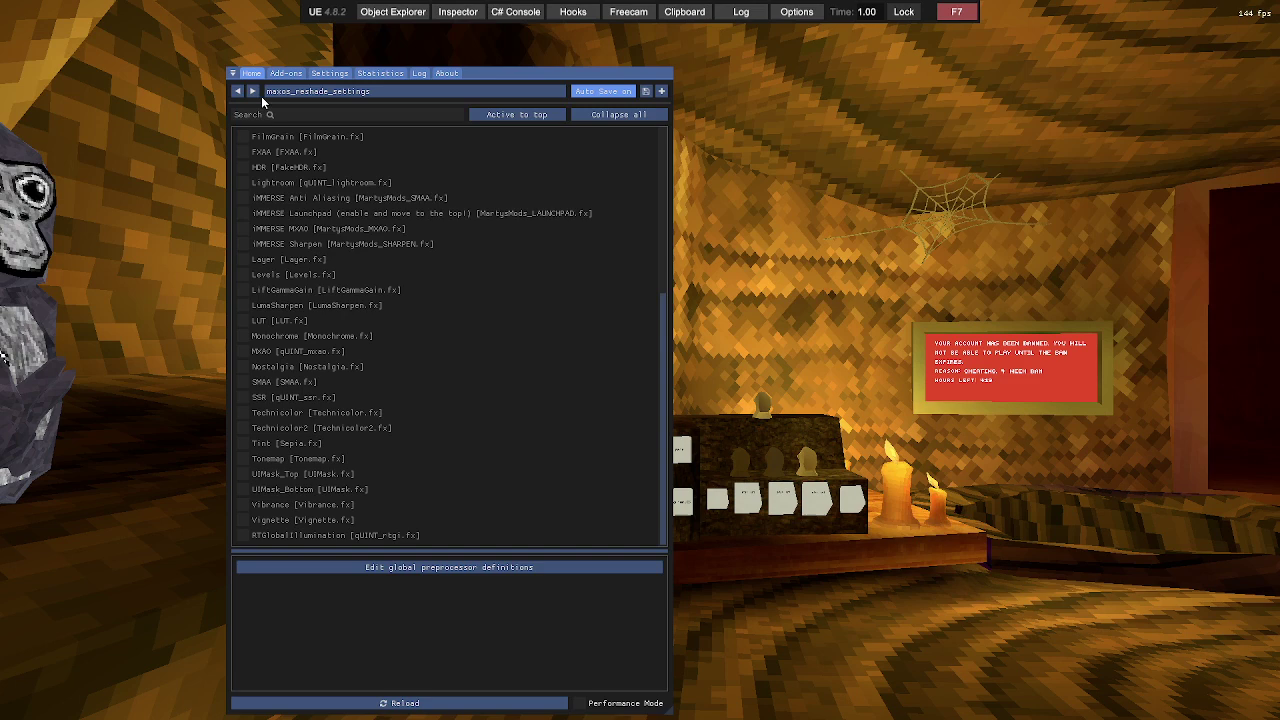
{"action": "left_click", "coordinate": [285, 73]}
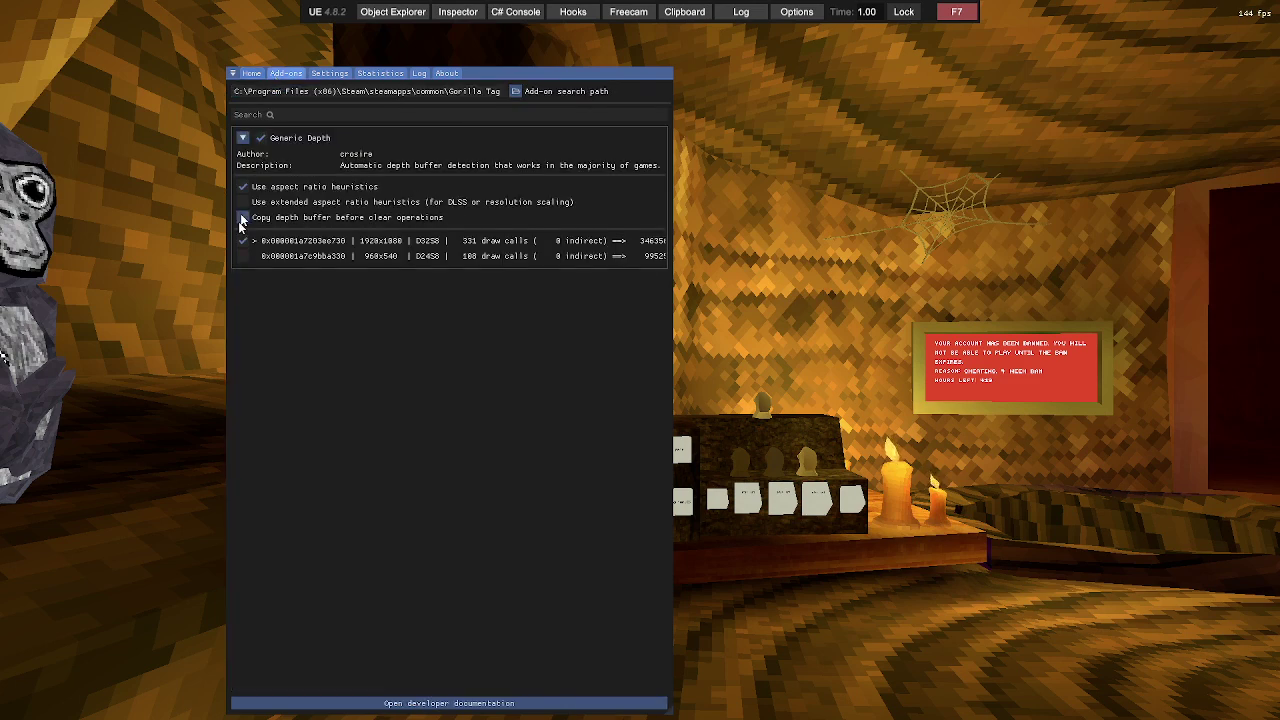
{"action": "left_click", "coordinate": [252, 74]}
Step: Collapse all effect entries, move the ReShade overlay away from the middle of the game view, and close it
{"action": "scroll", "coordinate": [245, 325], "scroll_direction": "up", "scroll_amount": 5}
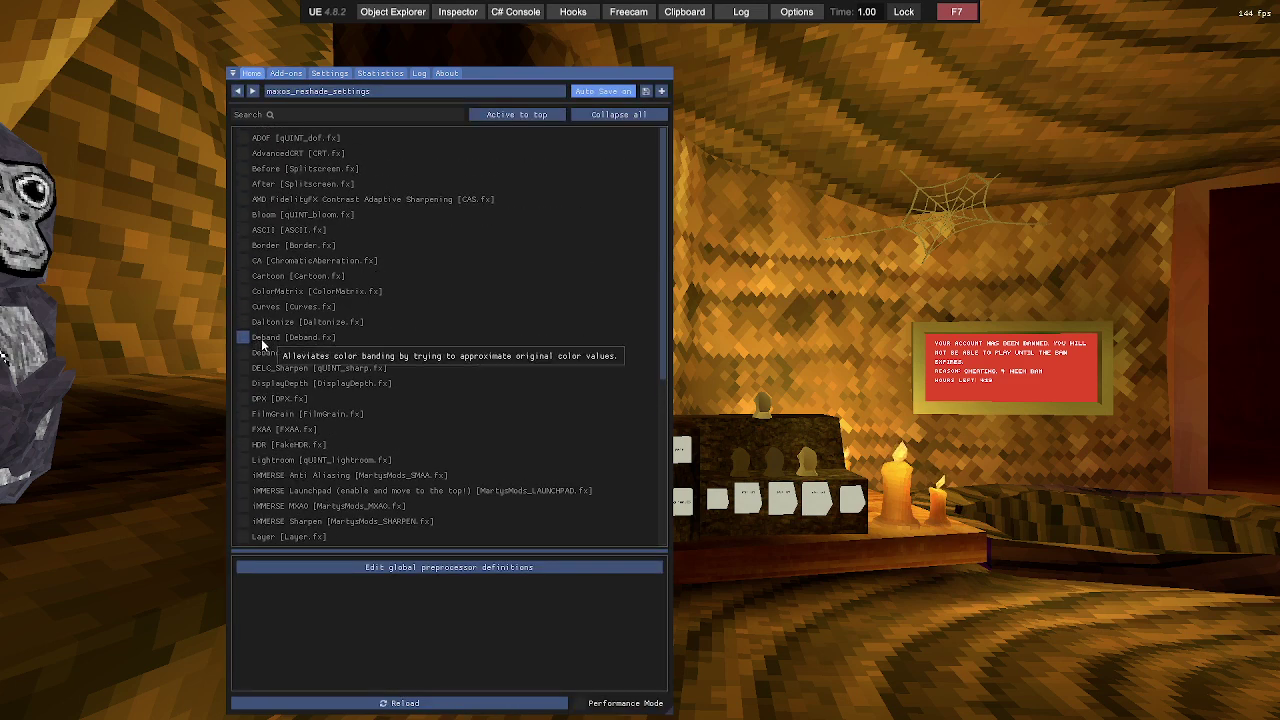
{"action": "left_click", "coordinate": [237, 141]}
{"action": "left_click", "coordinate": [600, 115]}
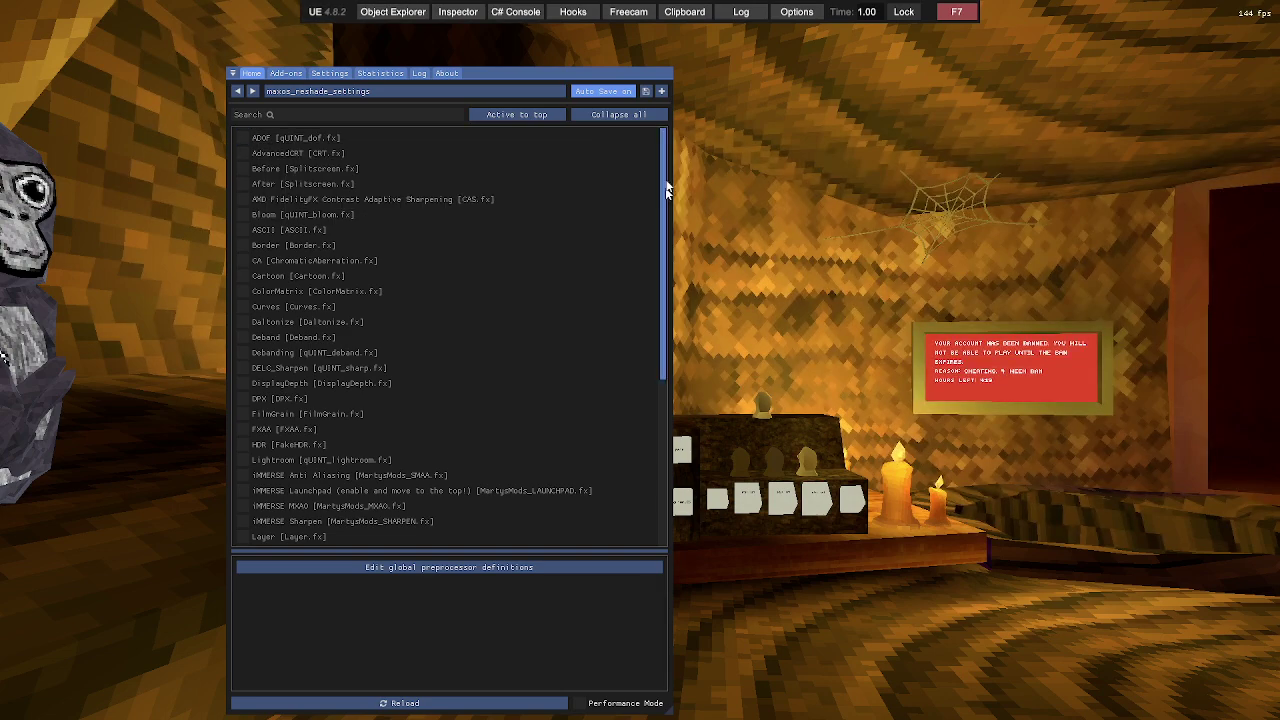
{"action": "left_click_drag", "start_coordinate": [520, 73], "coordinate": [345, 128]}
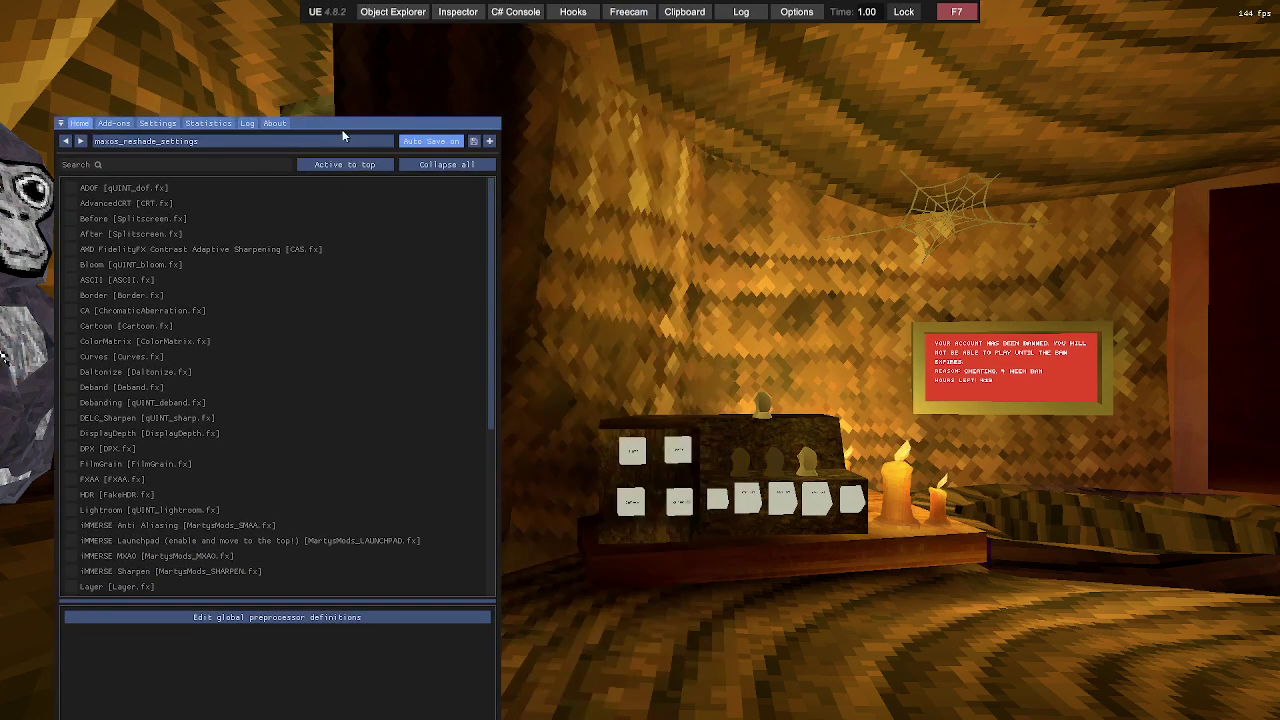
{"action": "key", "text": "Home"}
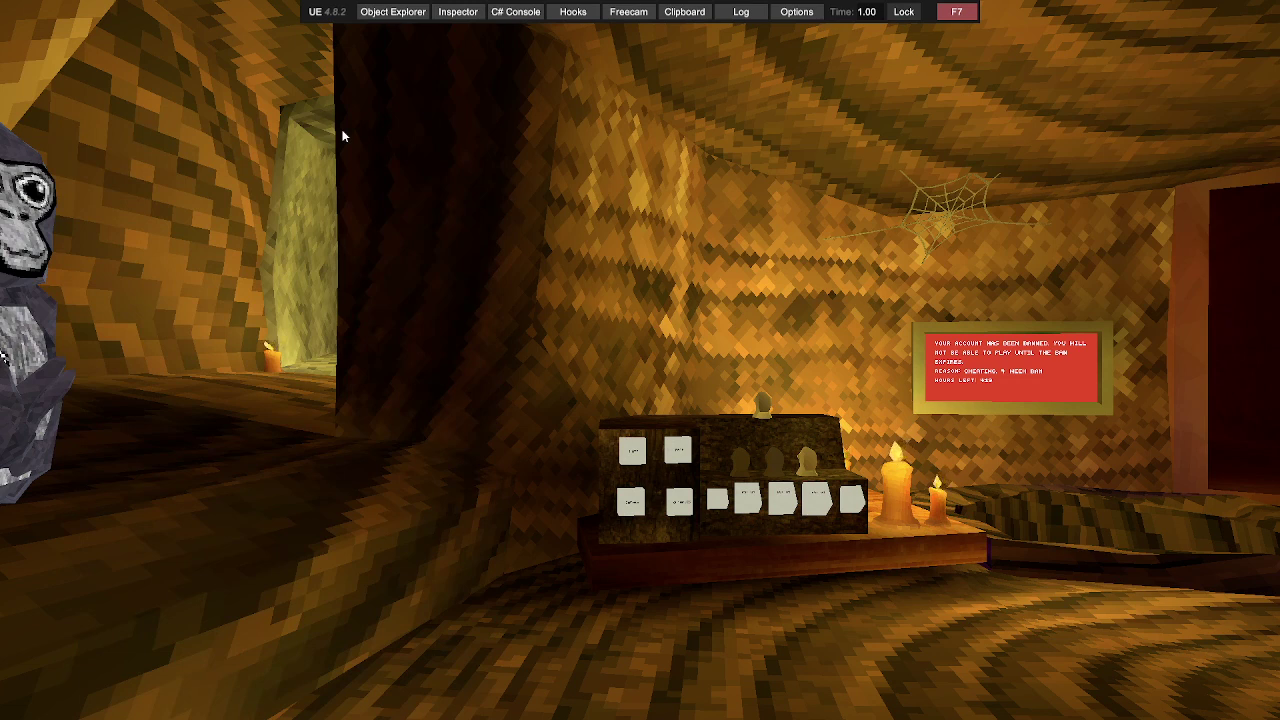
Step: Open Yizzi's Camera Mod, activate FreeCam, and fly the camera around the starting area to view the scene
{"action": "key", "text": "Insert"}
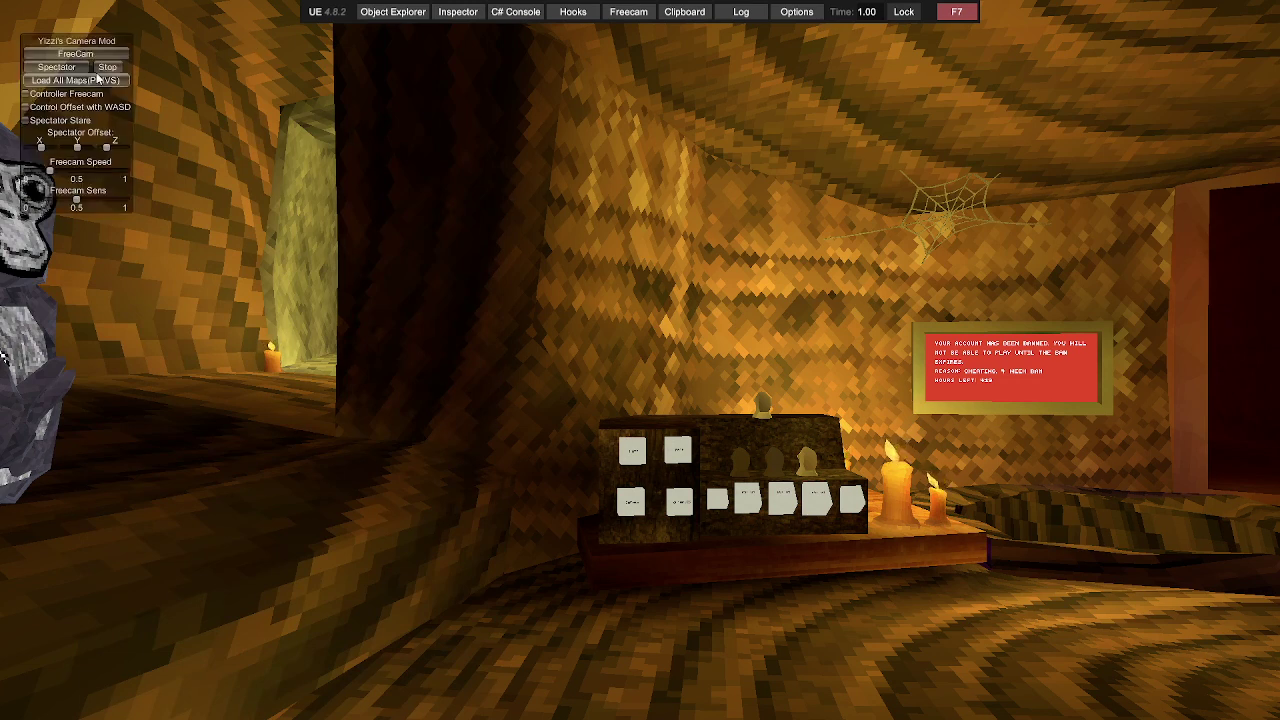
{"action": "left_click", "coordinate": [75, 53]}
{"action": "key", "text": "s"}
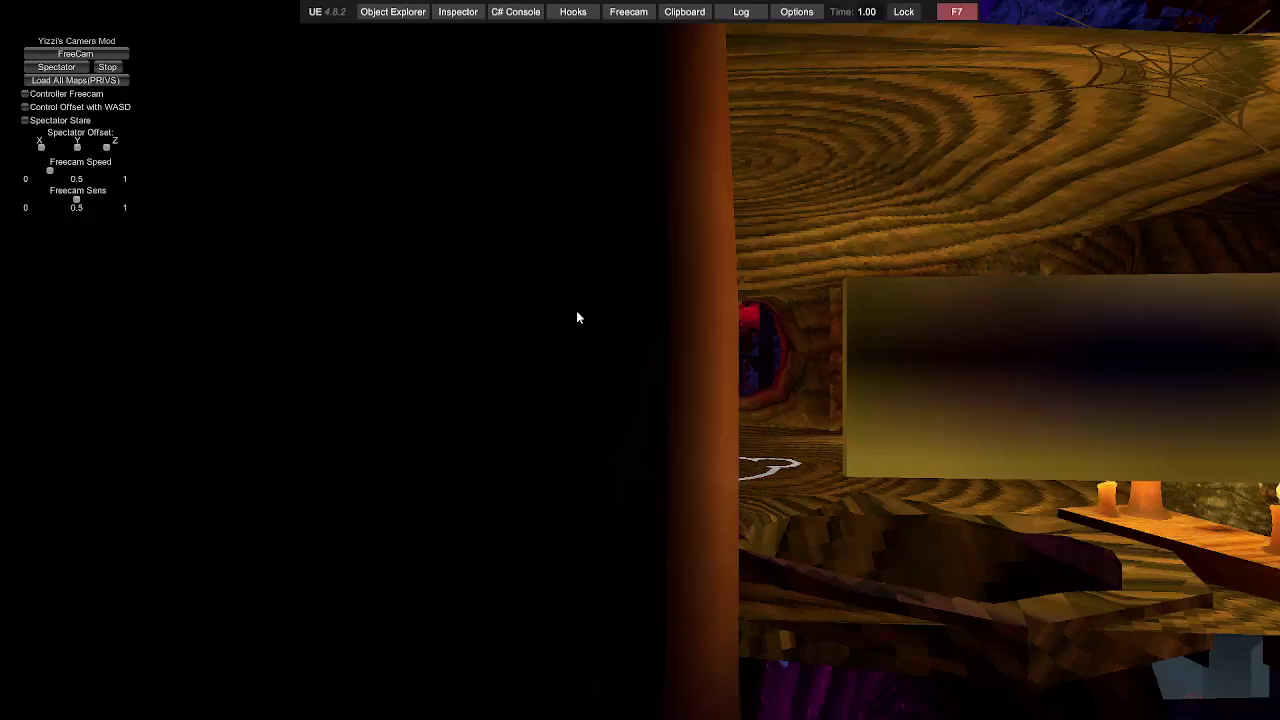
{"action": "key", "text": "w"}
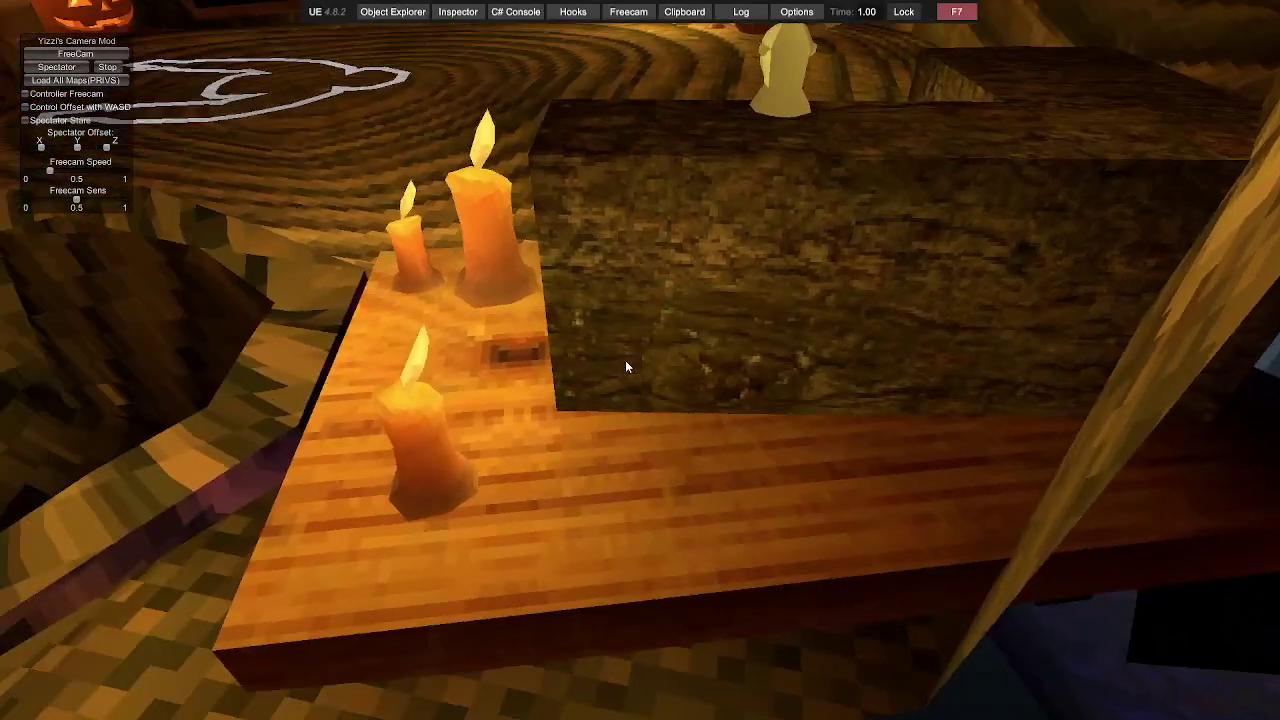
{"action": "key", "text": "w"}
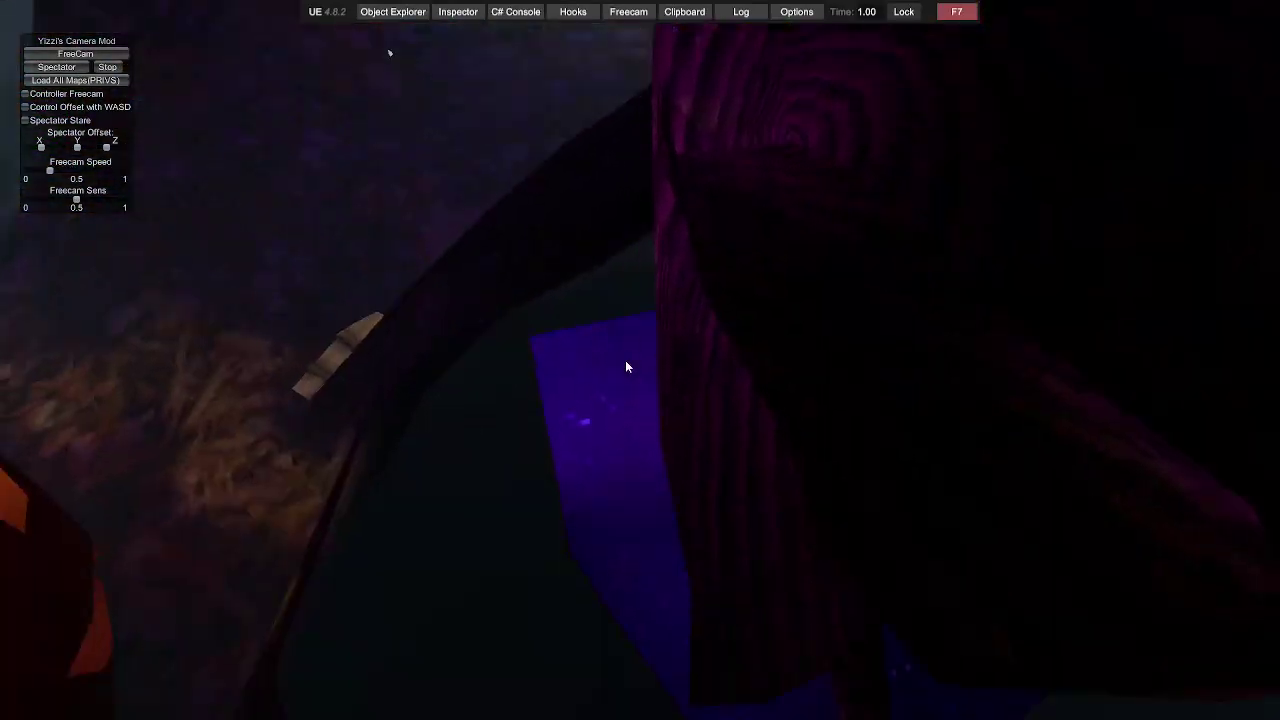
Step: Leave the camera mod's FreeCam, run the UE Freecam to look around the treehouse room, and end it
{"action": "key", "text": "s"}
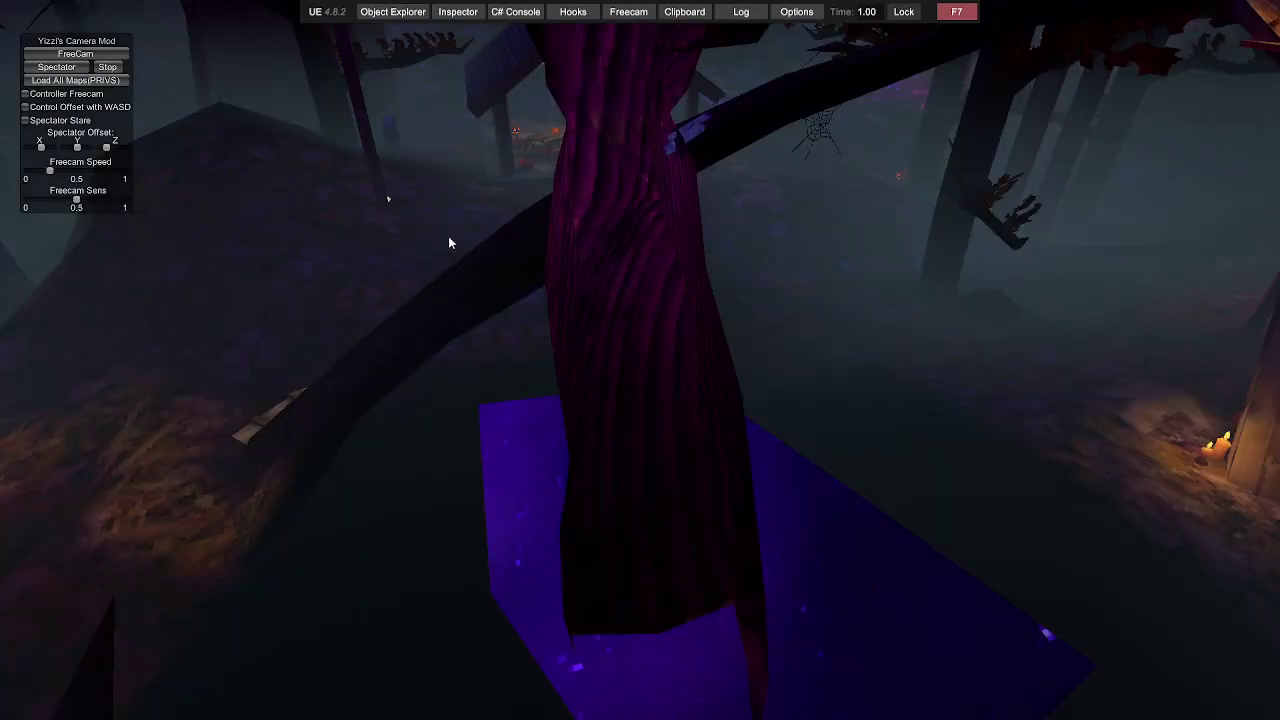
{"action": "left_click", "coordinate": [77, 54]}
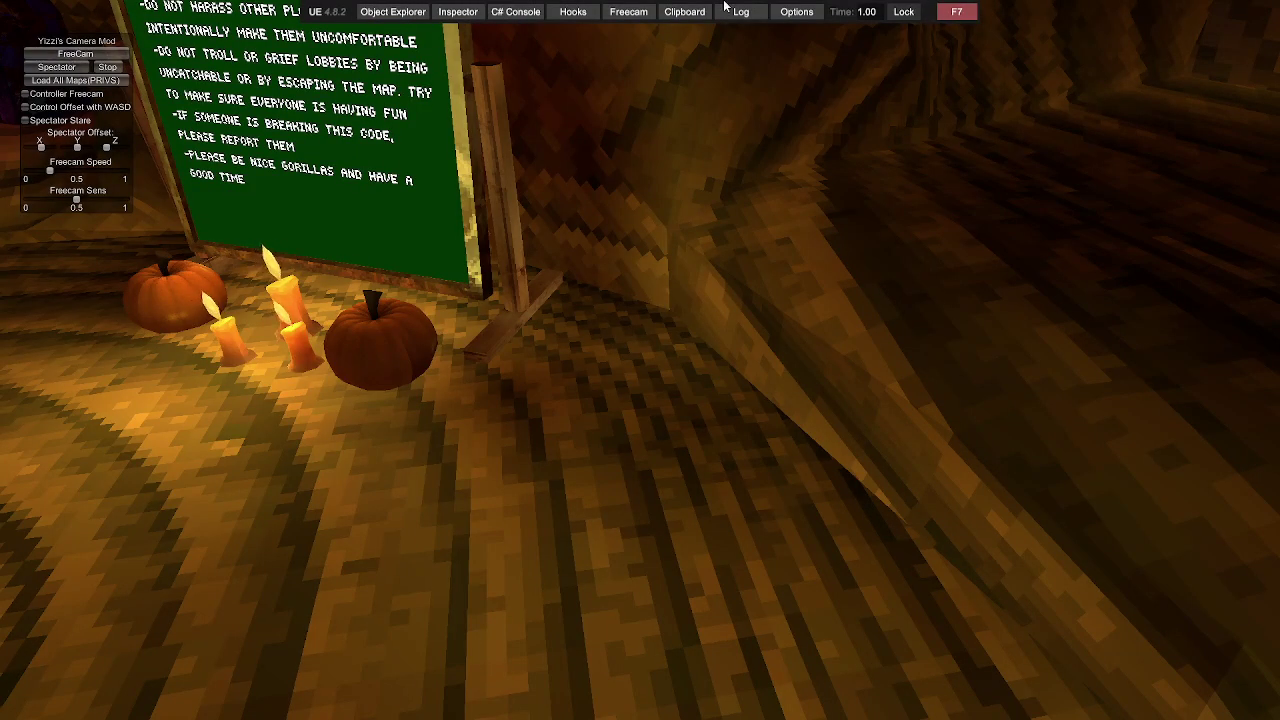
{"action": "left_click", "coordinate": [628, 11]}
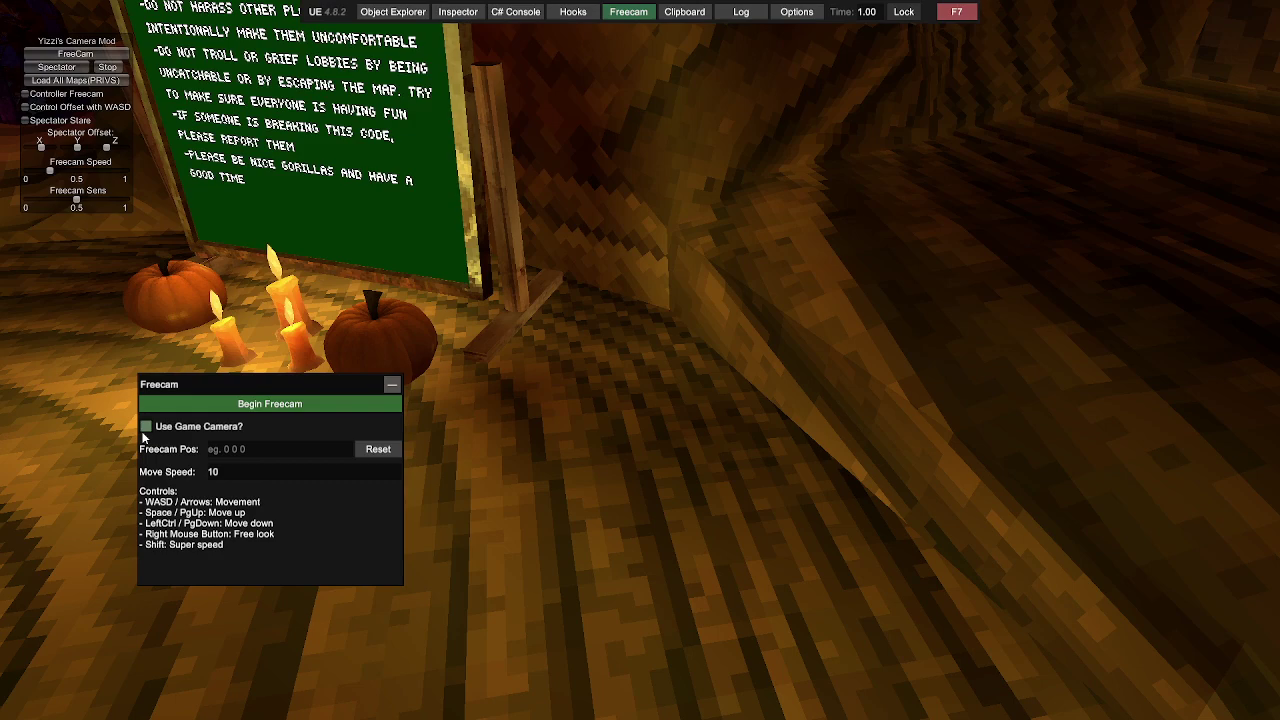
{"action": "left_click", "coordinate": [190, 404]}
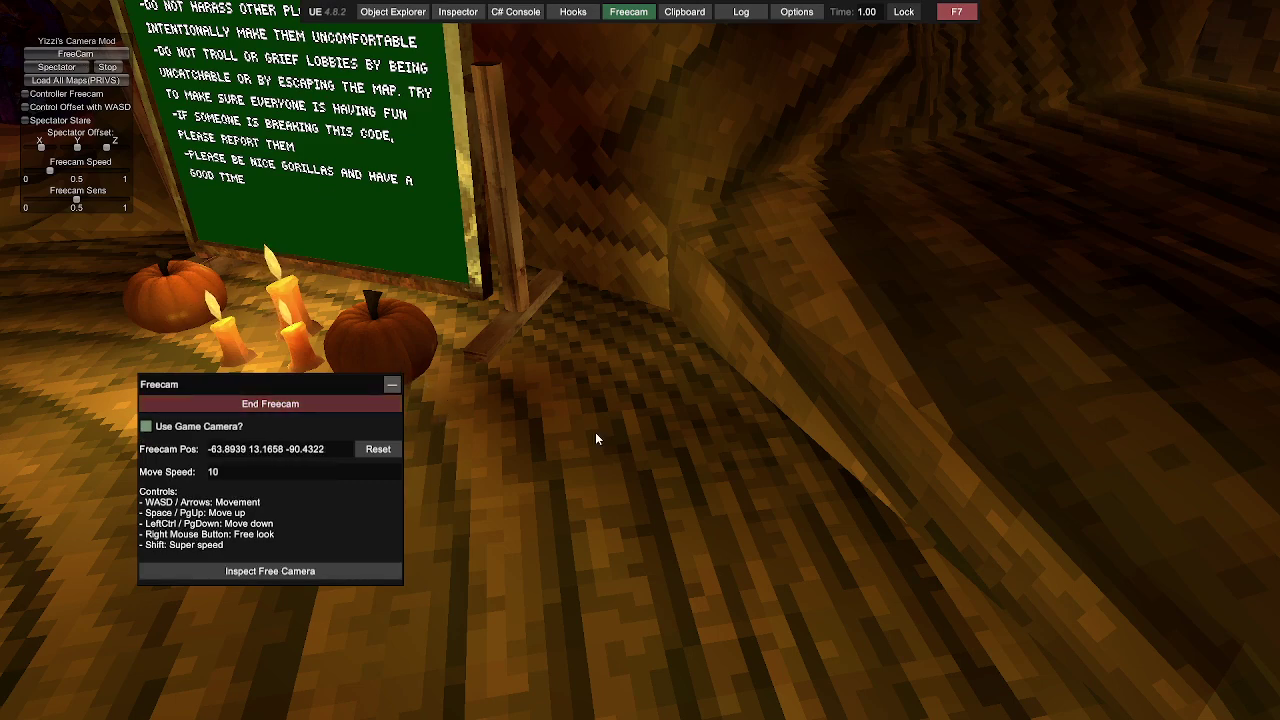
{"action": "key", "text": "s"}
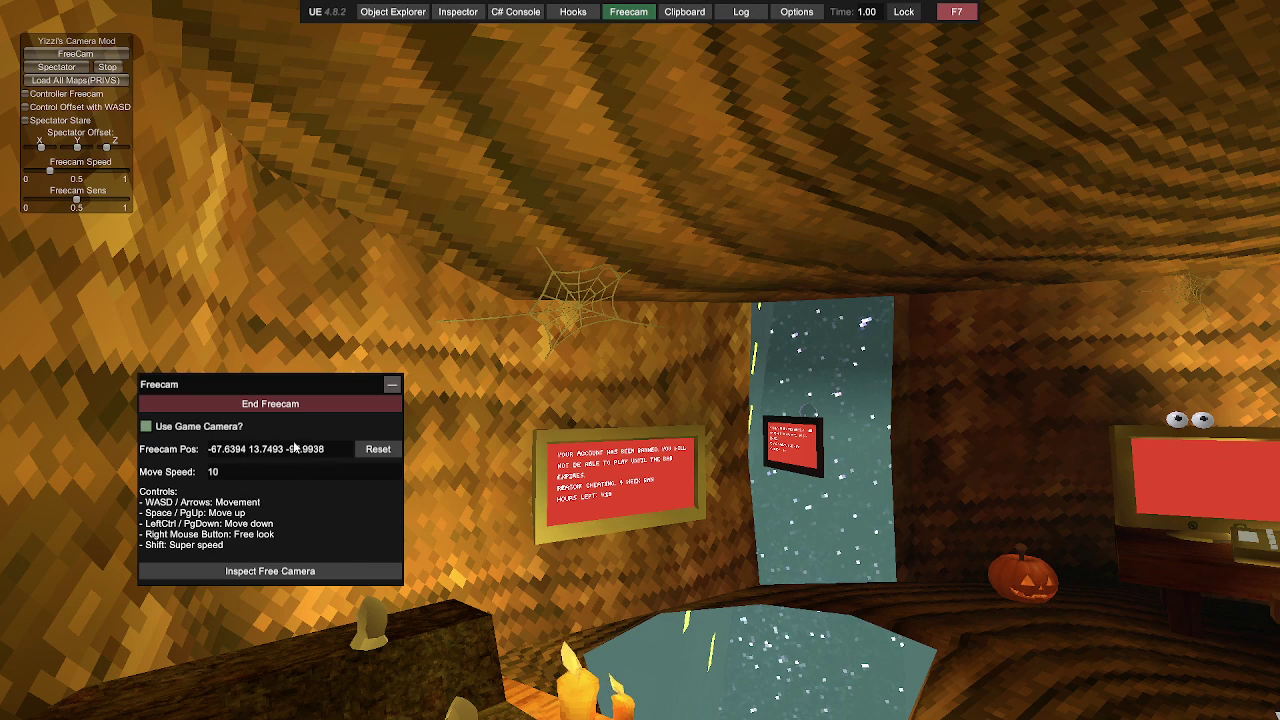
{"action": "left_click", "coordinate": [216, 403]}
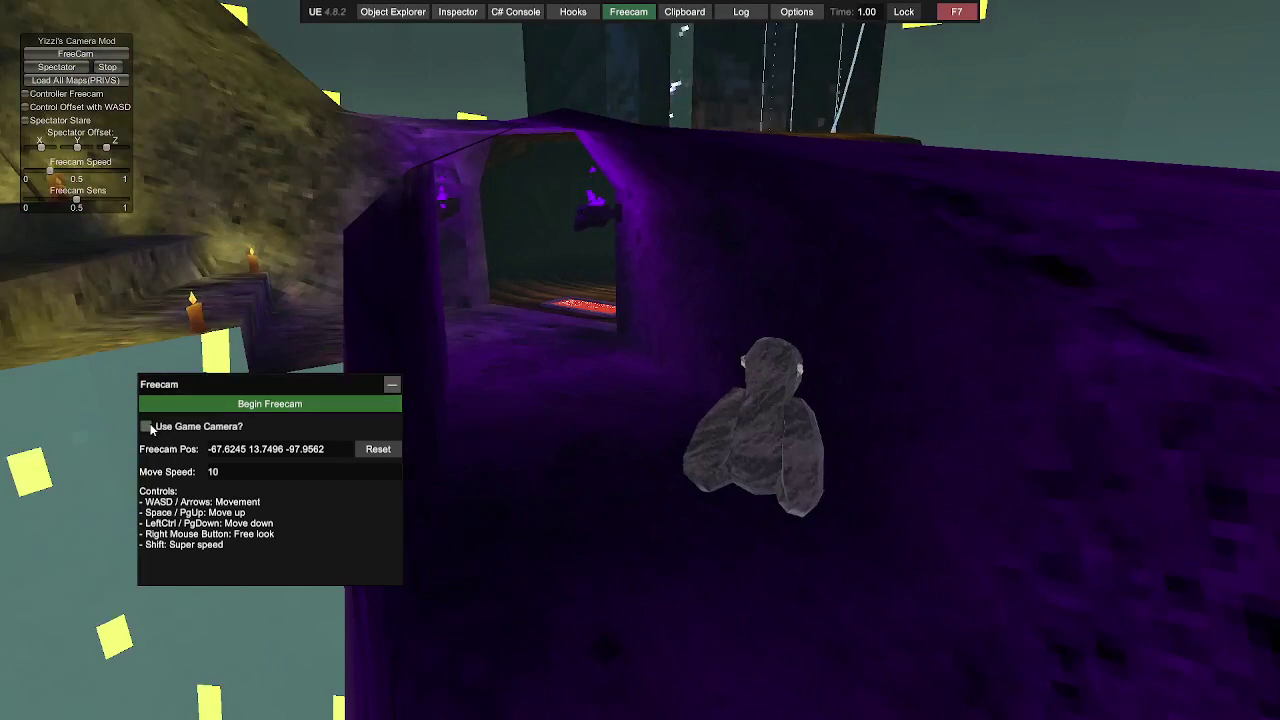
Step: Run the UE Freecam over the wooden forest walkways, and end it with Use Game Camera disabled
{"action": "left_click", "coordinate": [200, 404]}
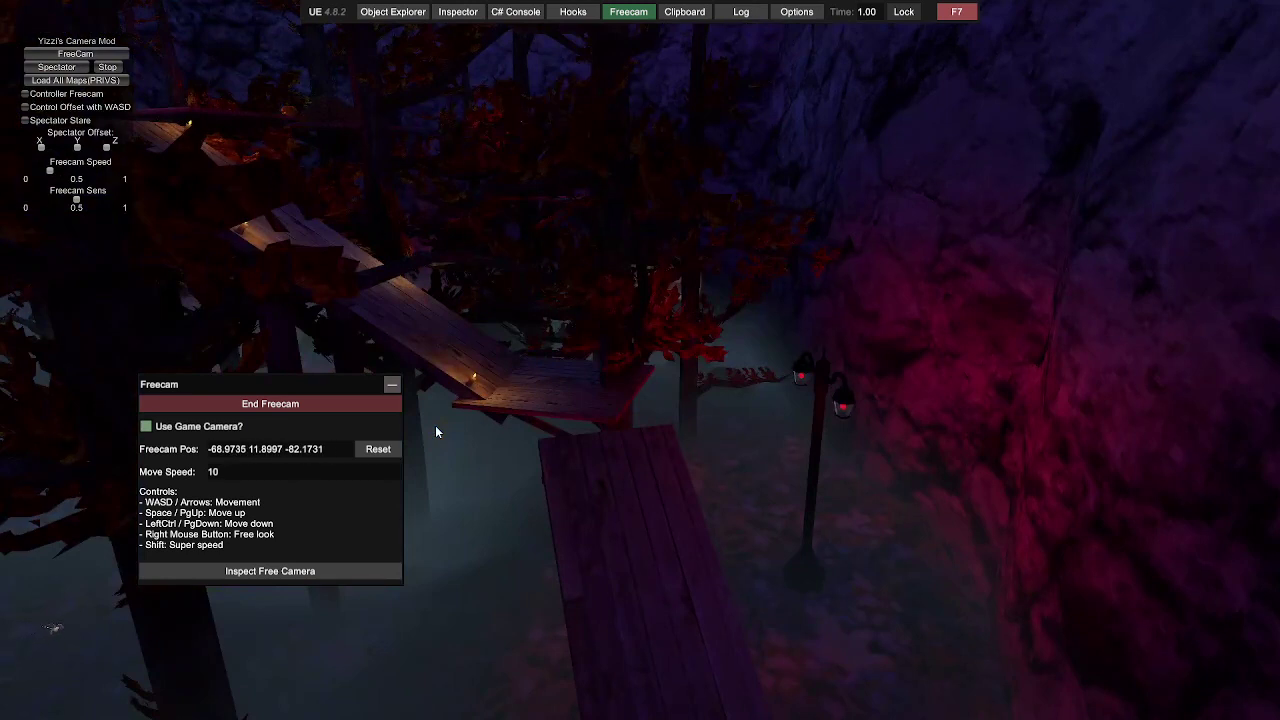
{"action": "left_click", "coordinate": [146, 426]}
{"action": "left_click", "coordinate": [216, 404]}
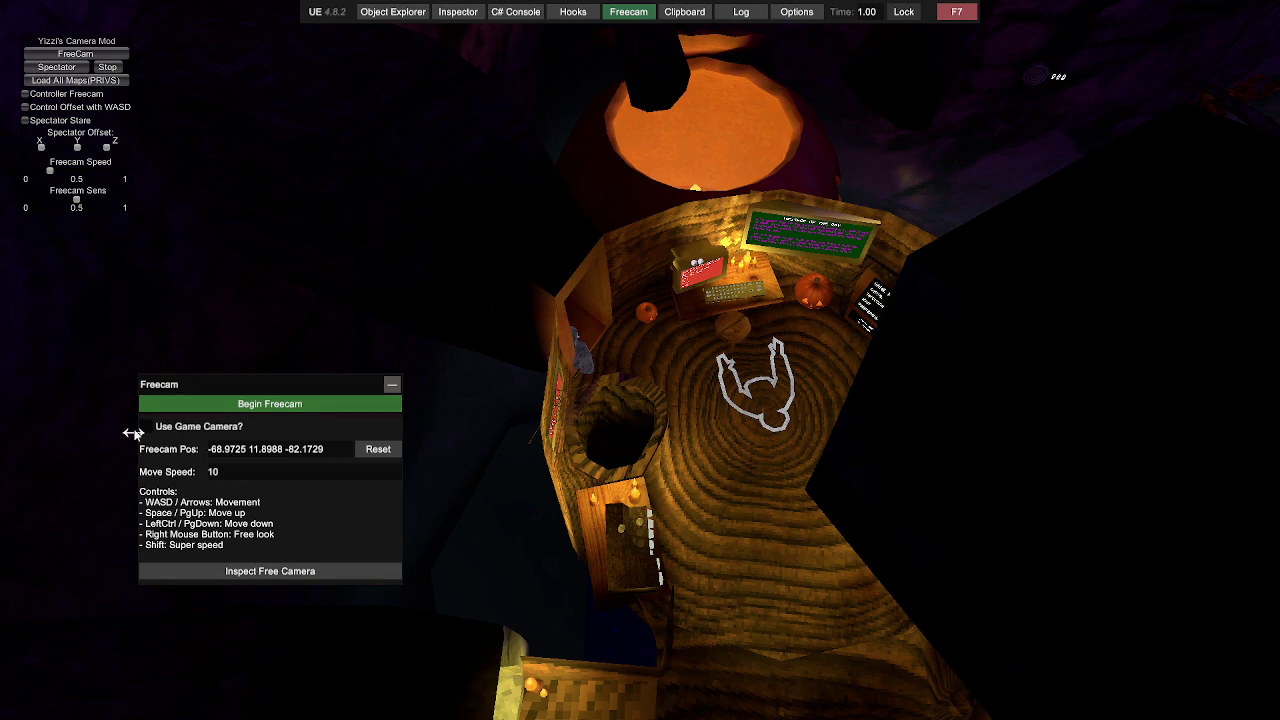
Step: Try flying the Freecam with Use Game Camera enabled, disabling that option again and ending the Freecam
{"action": "left_click", "coordinate": [146, 427]}
{"action": "left_click", "coordinate": [180, 404]}
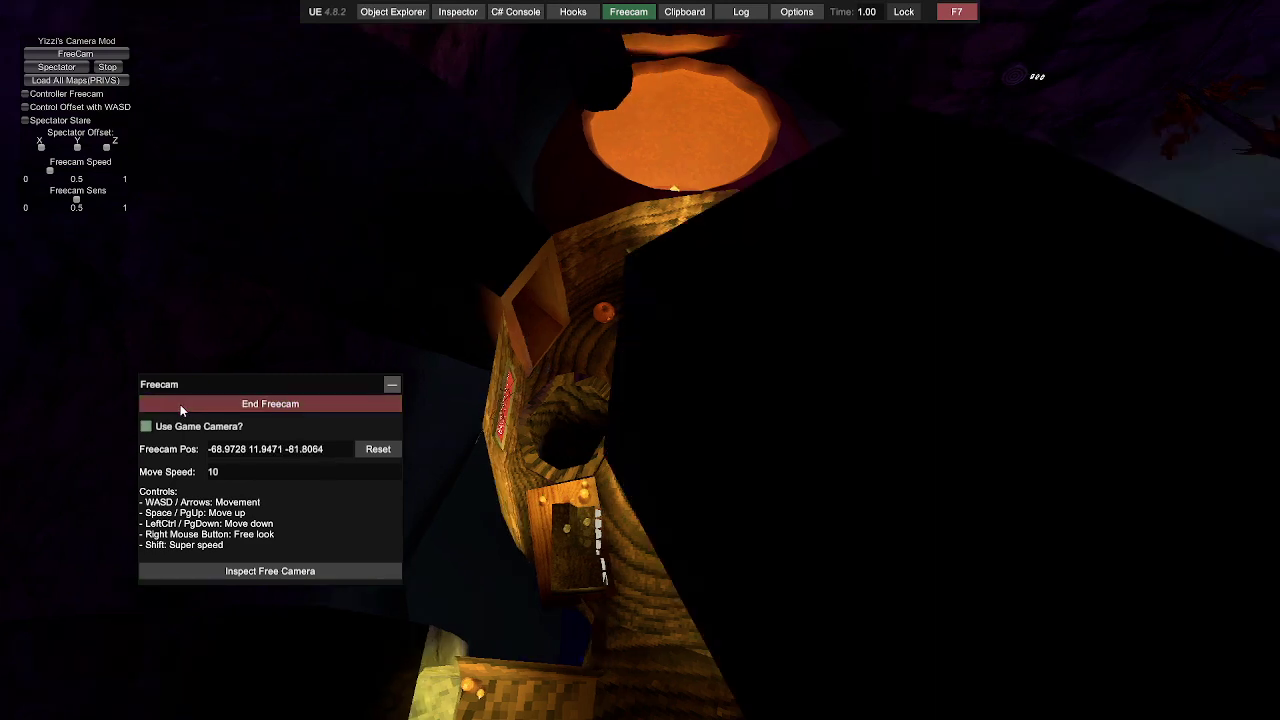
{"action": "key", "text": "w"}
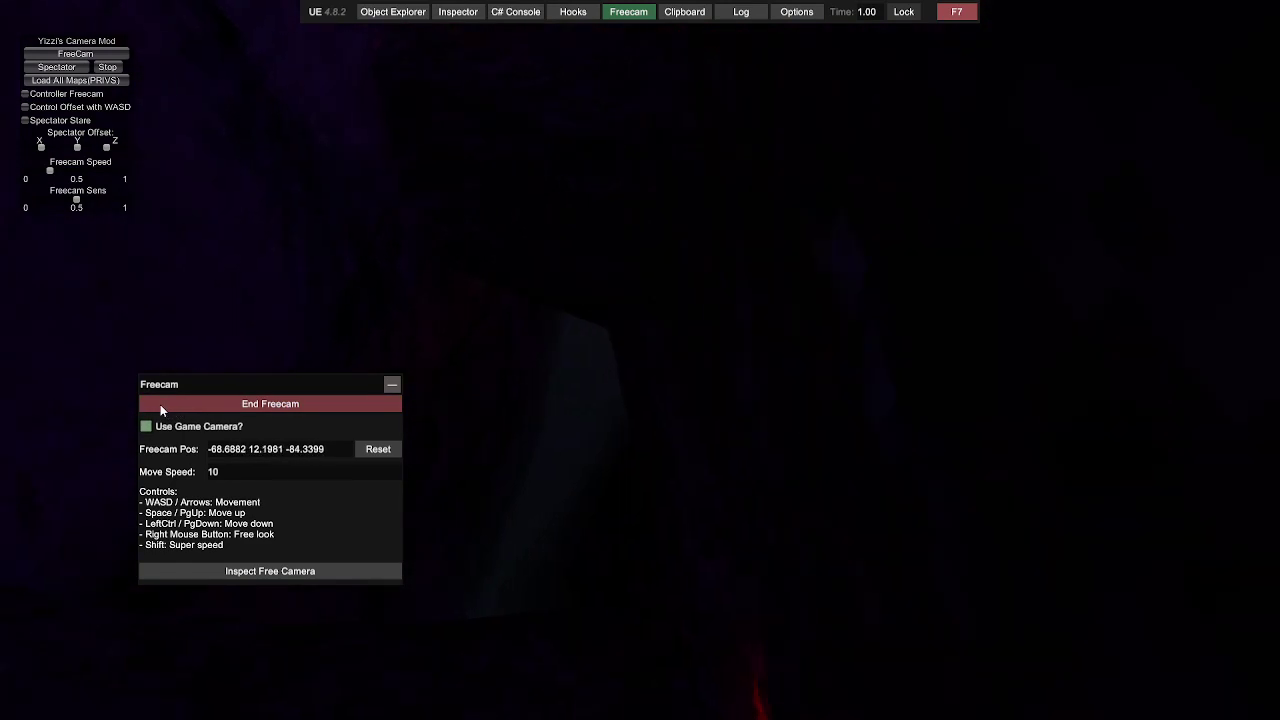
{"action": "key", "text": "s"}
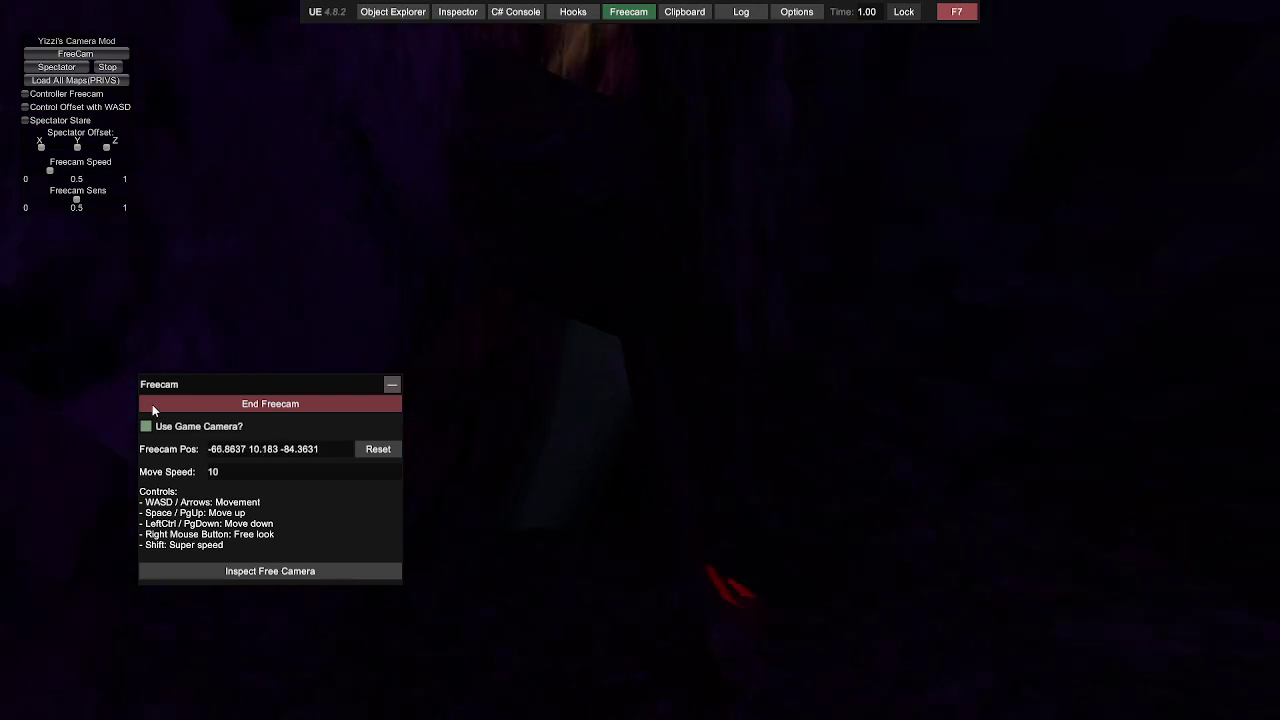
{"action": "left_click", "coordinate": [146, 427]}
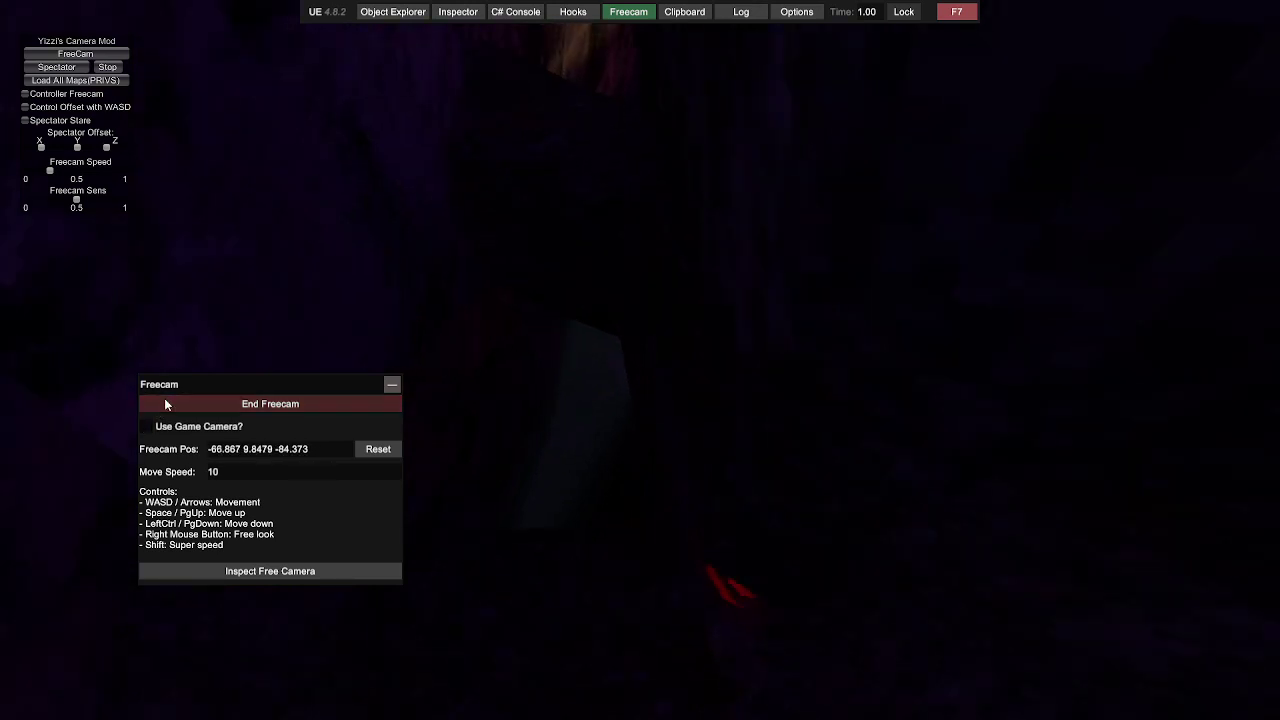
{"action": "left_click", "coordinate": [164, 400]}
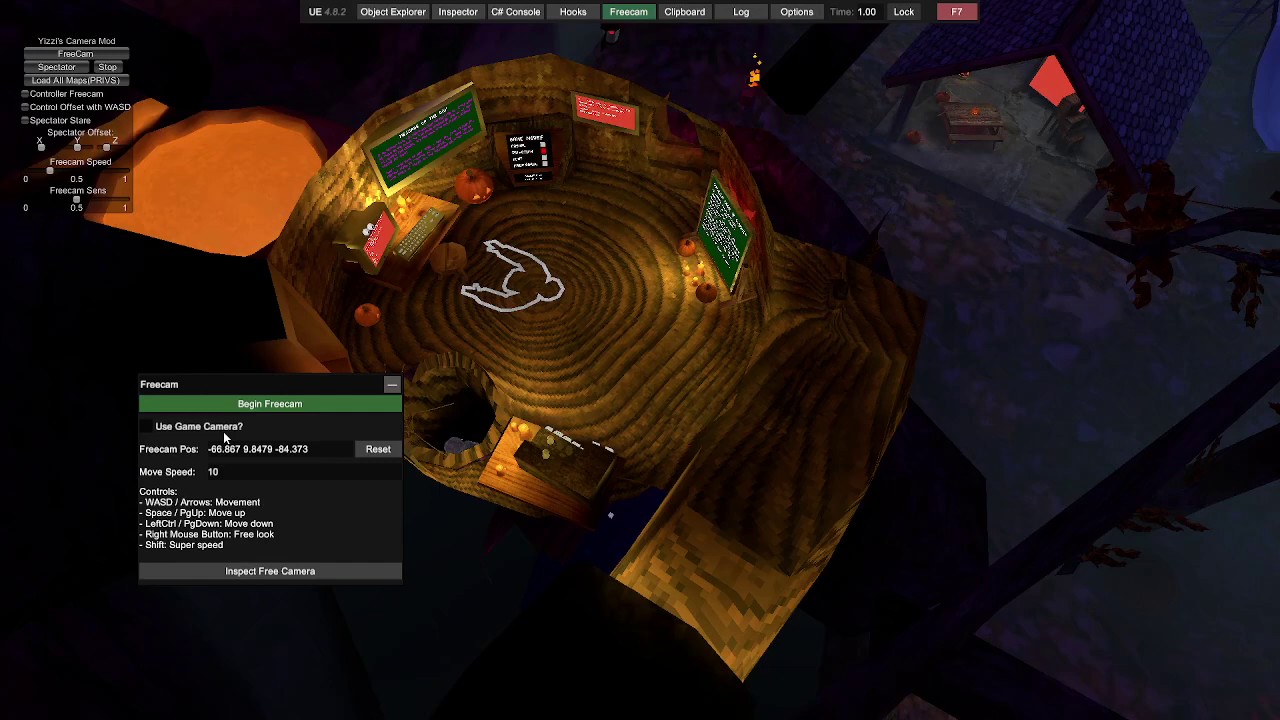
Step: Run the Freecam with Use Game Camera enabled, end it, and close the Freecam window
{"action": "left_click", "coordinate": [148, 427]}
{"action": "left_click", "coordinate": [178, 405]}
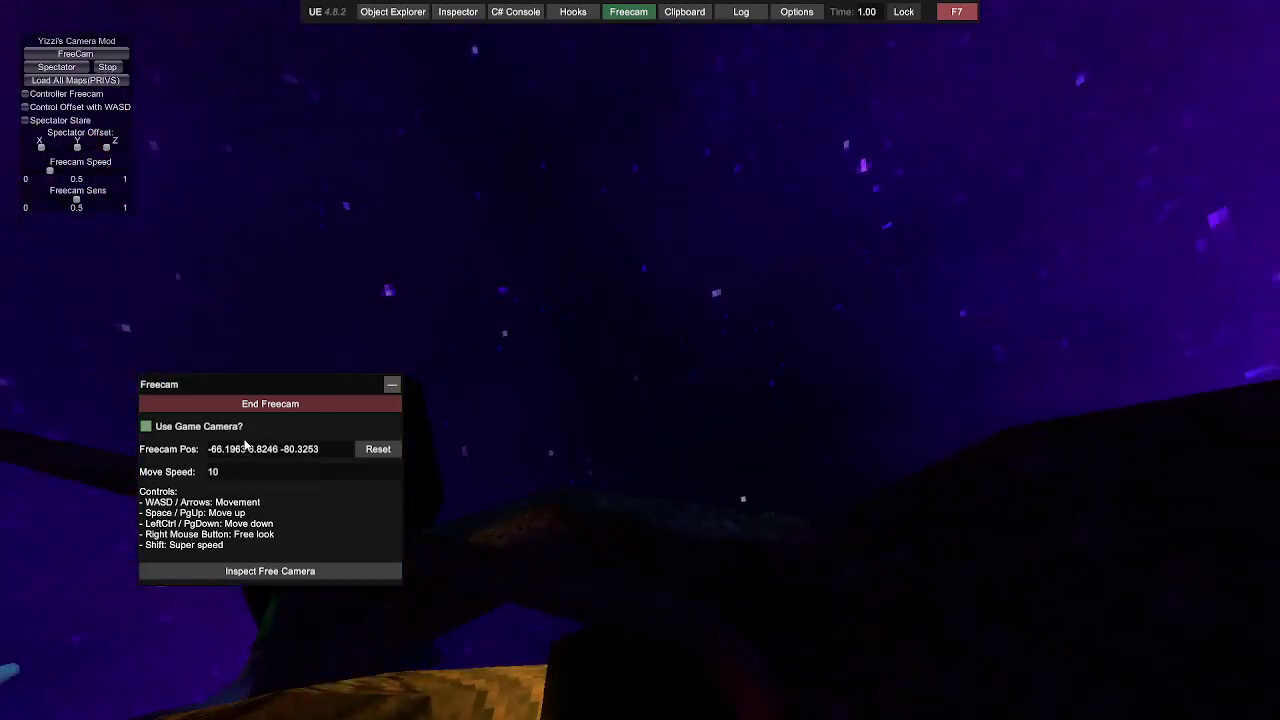
{"action": "left_click", "coordinate": [180, 404]}
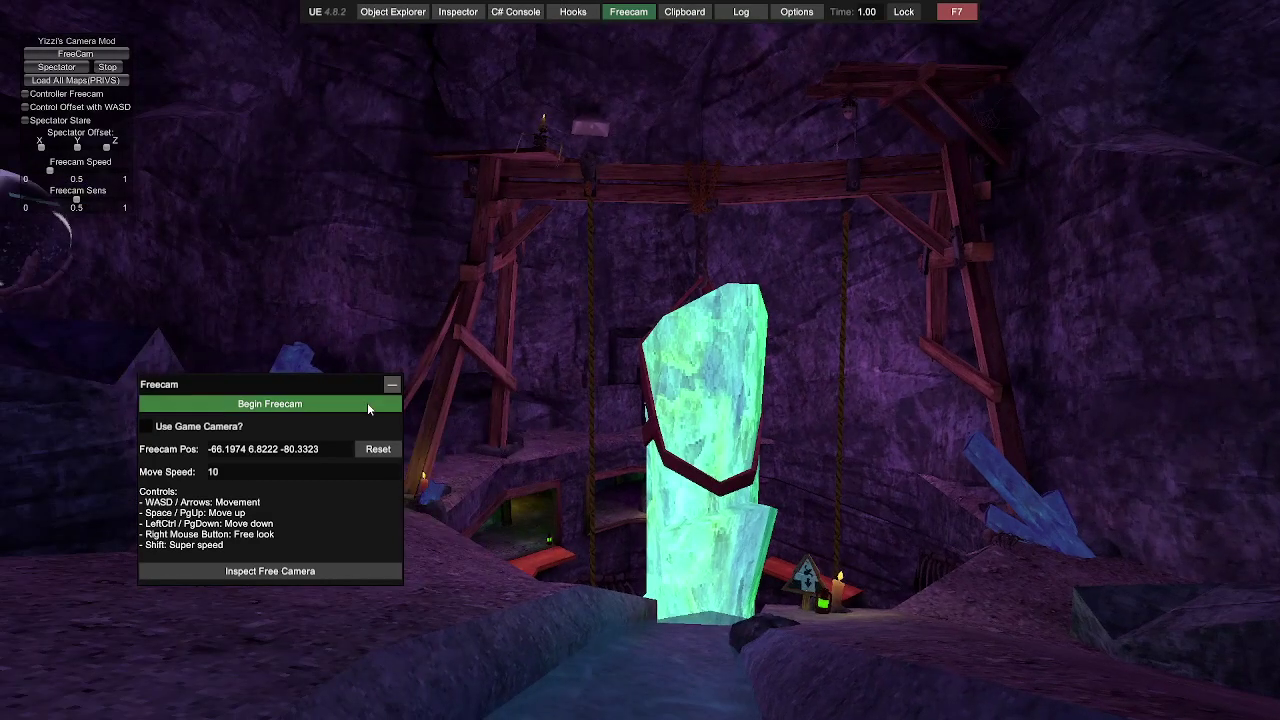
{"action": "left_click", "coordinate": [389, 385]}
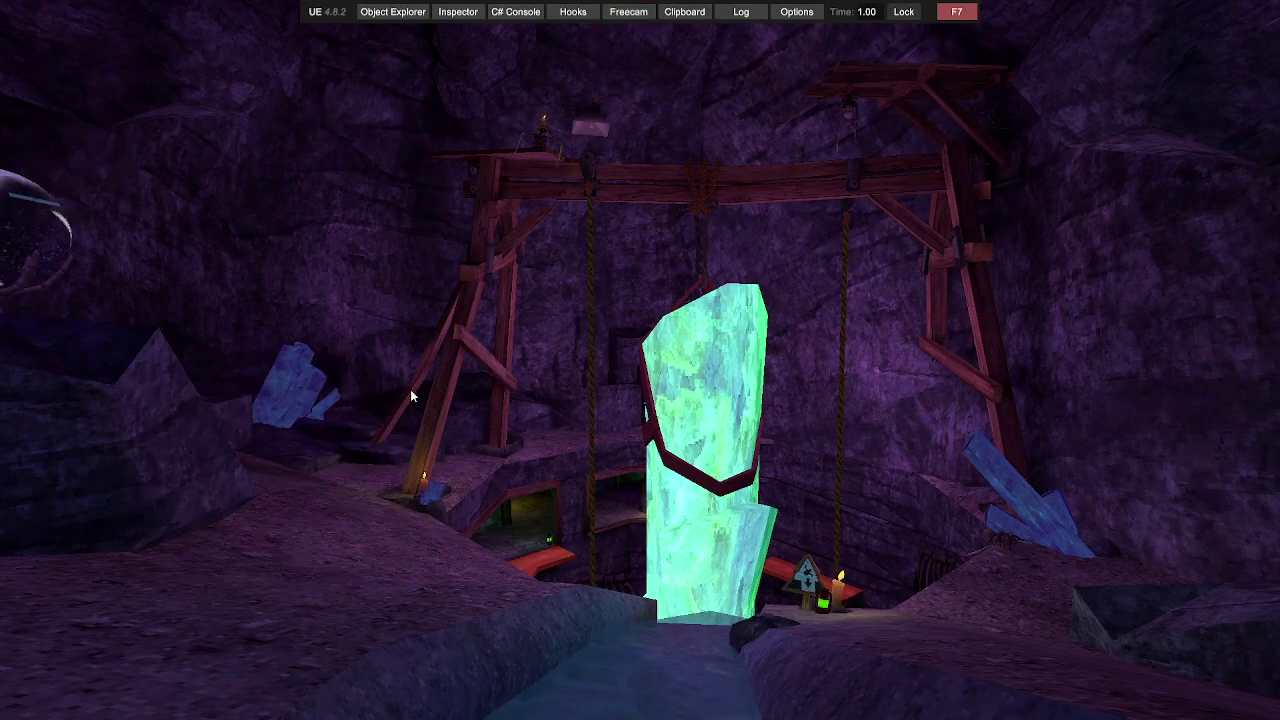
Step: Enable the ADOF depth-of-field effect in the ReShade overlay, and close the overlay to view the scene
{"action": "key", "text": "Home"}
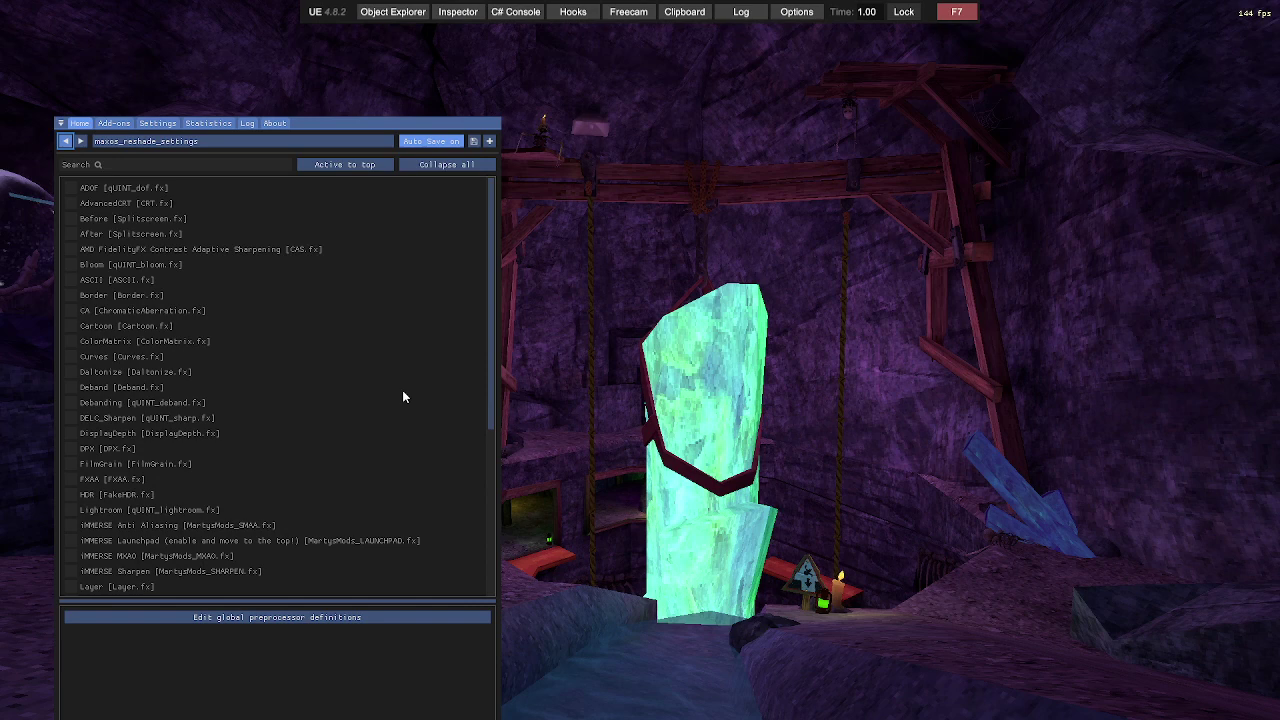
{"action": "left_click", "coordinate": [75, 189]}
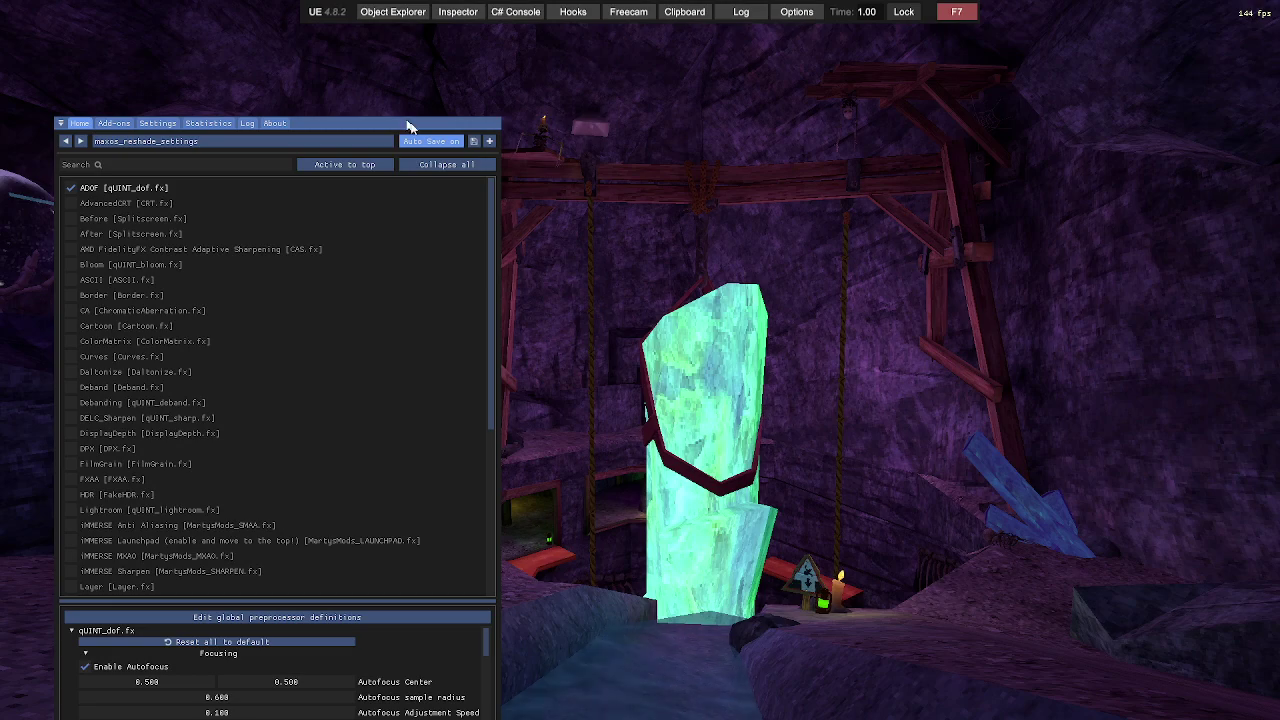
{"action": "key", "text": "Home"}
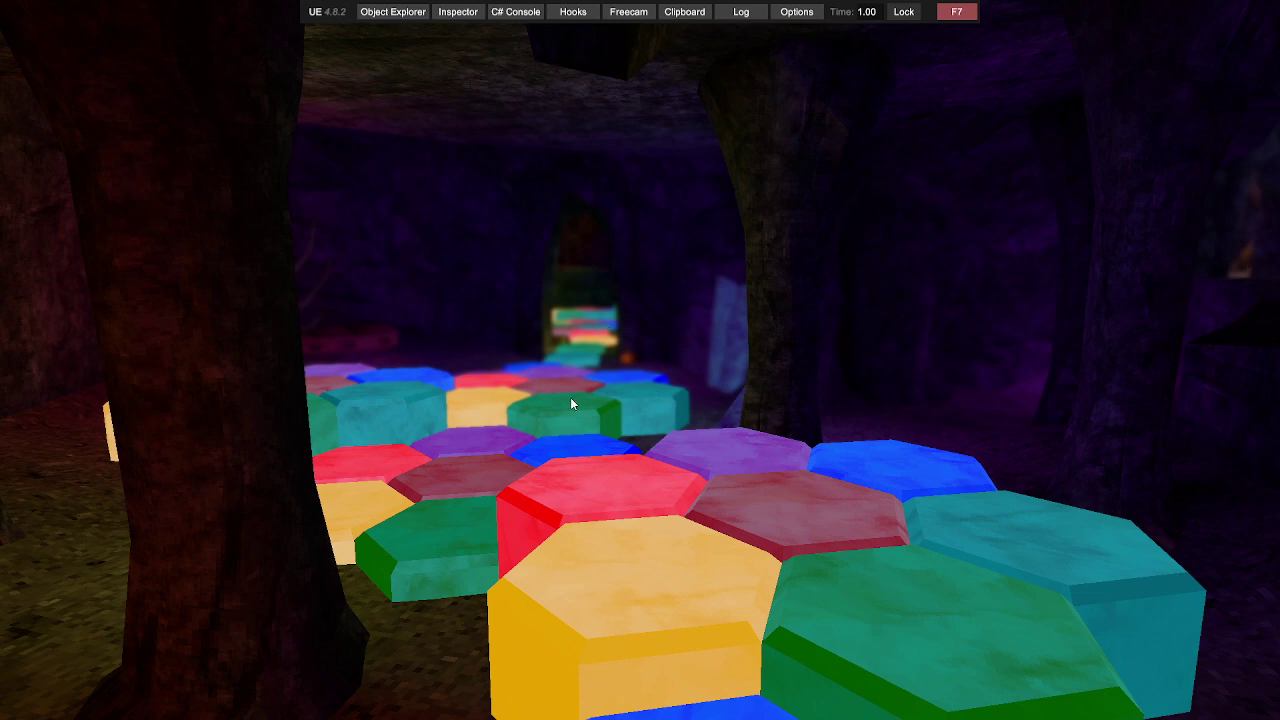
Step: Enable the RTGlobalIllumination and qUINT MXAO effects in the ReShade effects list
{"action": "key", "text": "Home"}
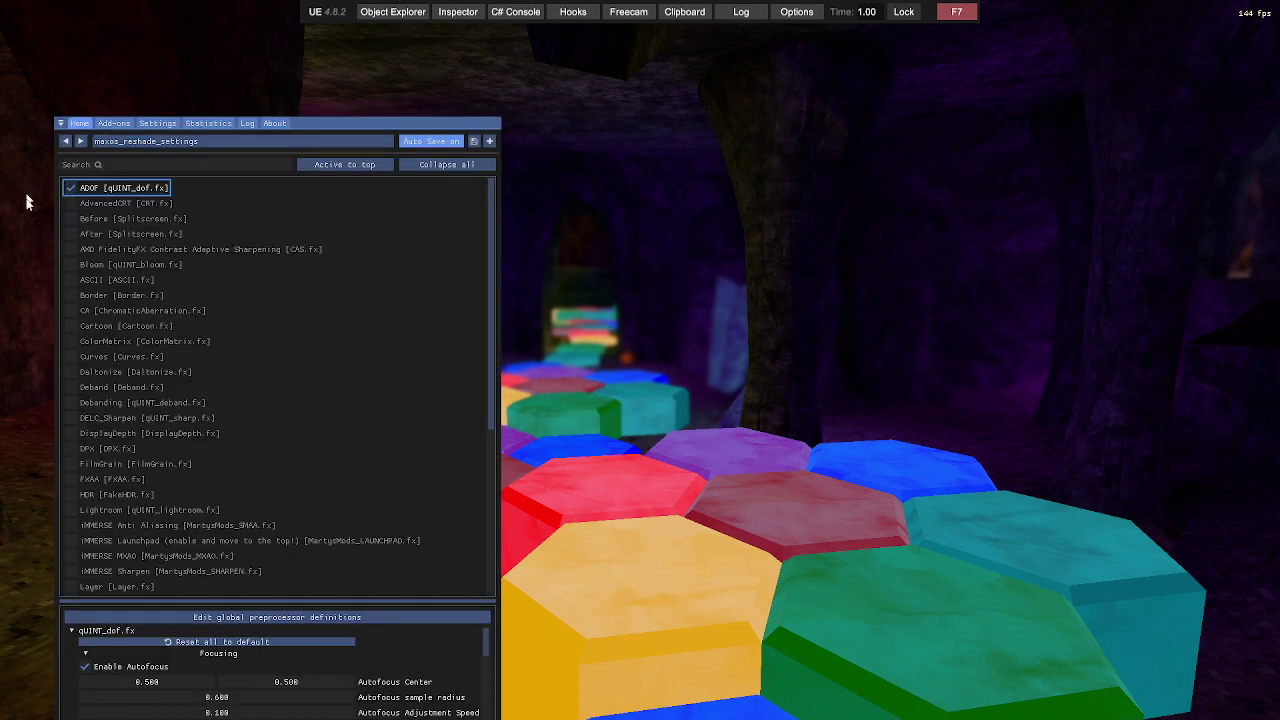
{"action": "scroll", "coordinate": [79, 340], "scroll_direction": "down", "scroll_amount": 5}
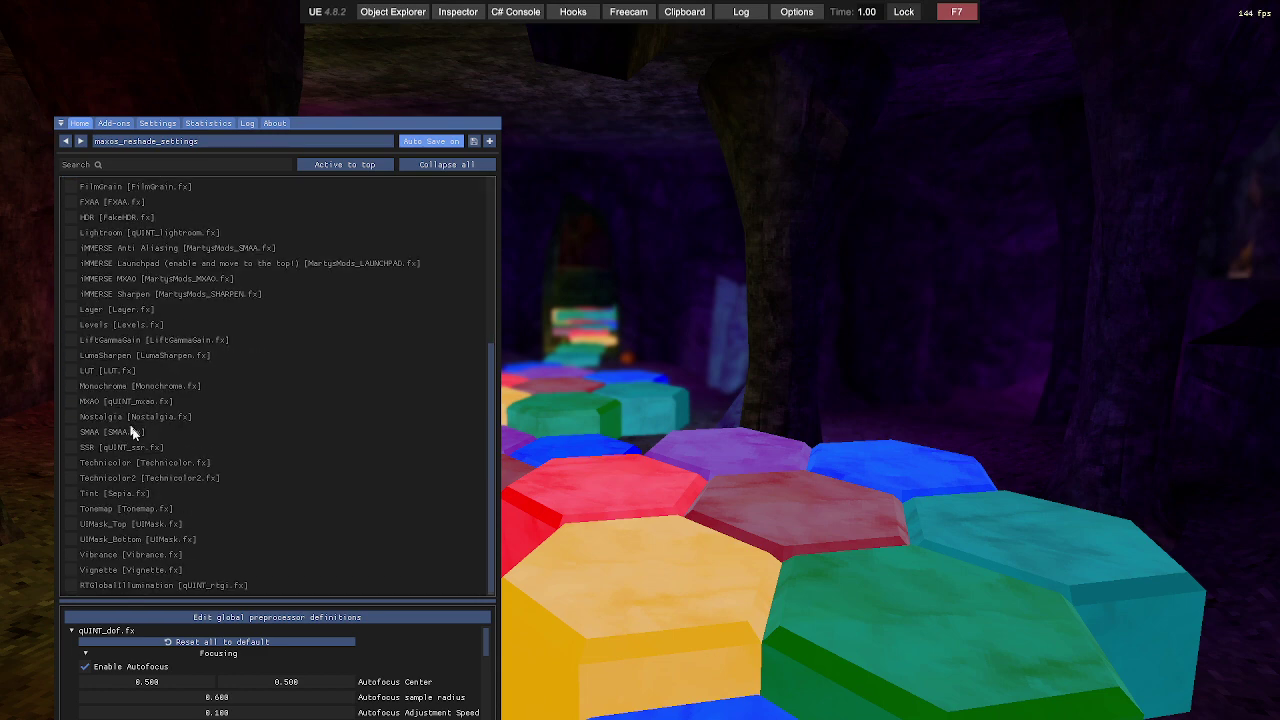
{"action": "left_click", "coordinate": [72, 586]}
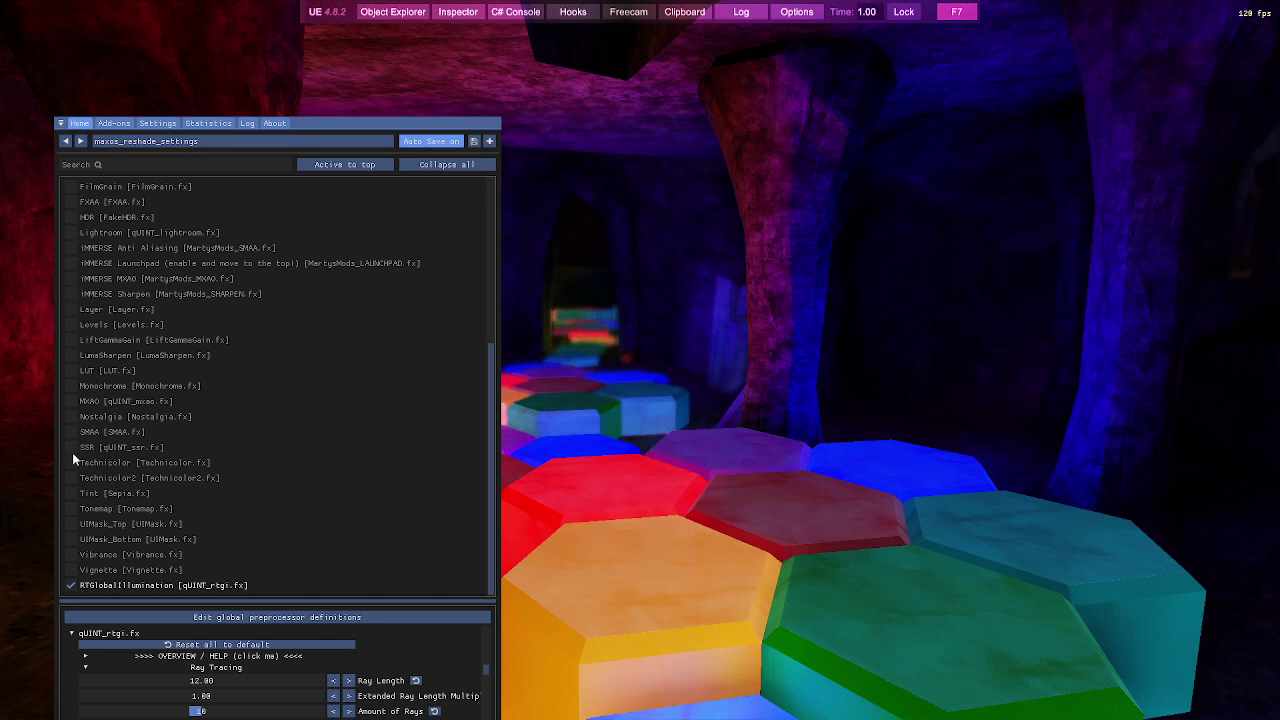
{"action": "left_click", "coordinate": [69, 402]}
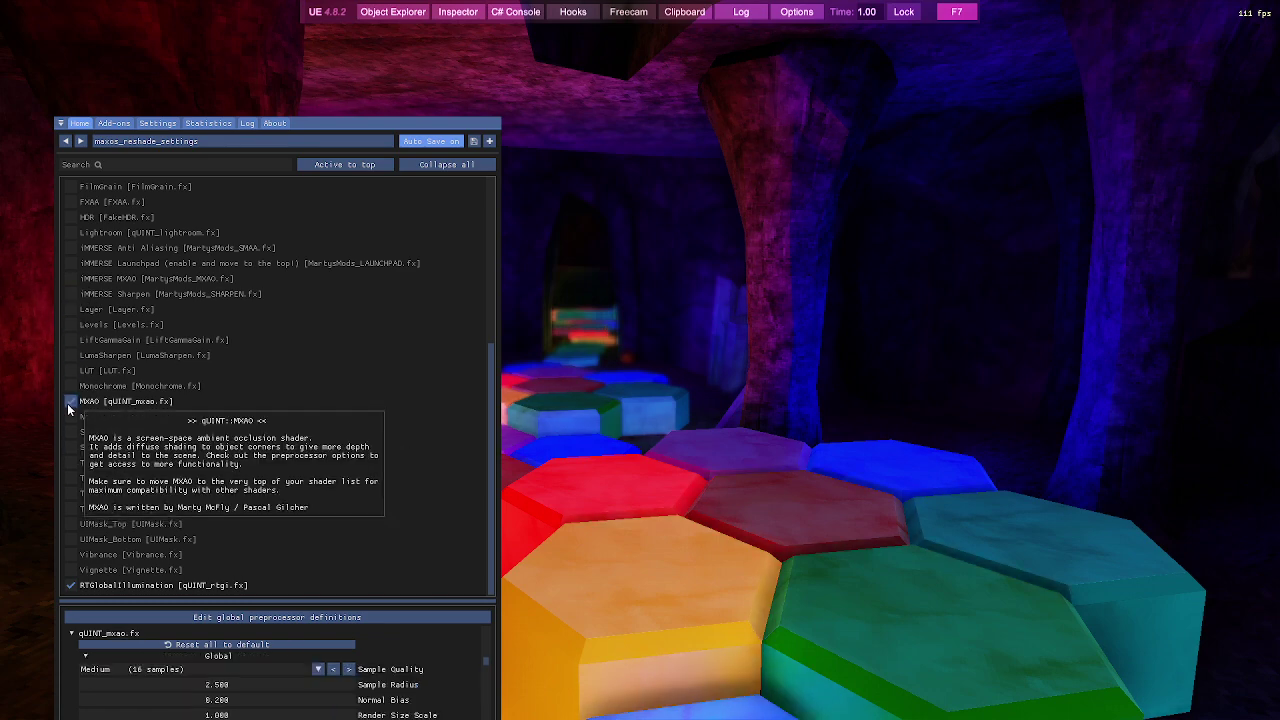
Step: Filter the ReShade effects by "te", enable Technicolor2, and close the overlay to view the colored stones
{"action": "left_click", "coordinate": [127, 166]}
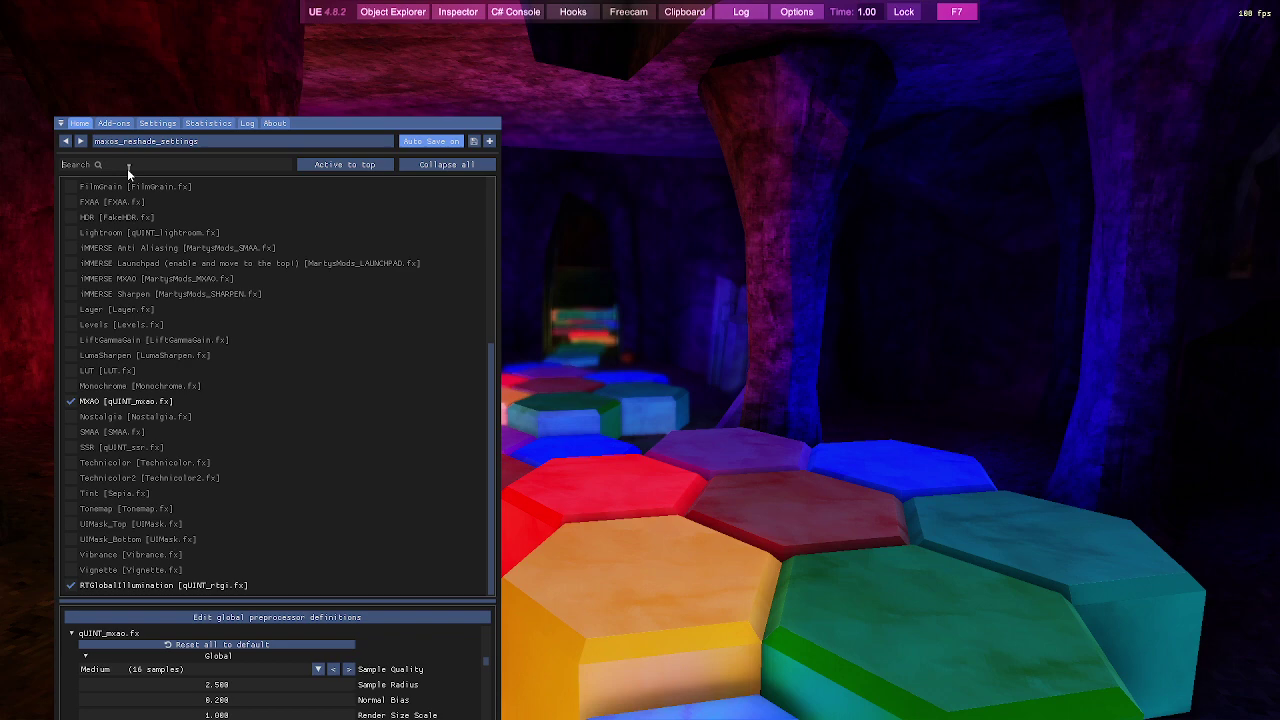
{"action": "type", "text": "te"}
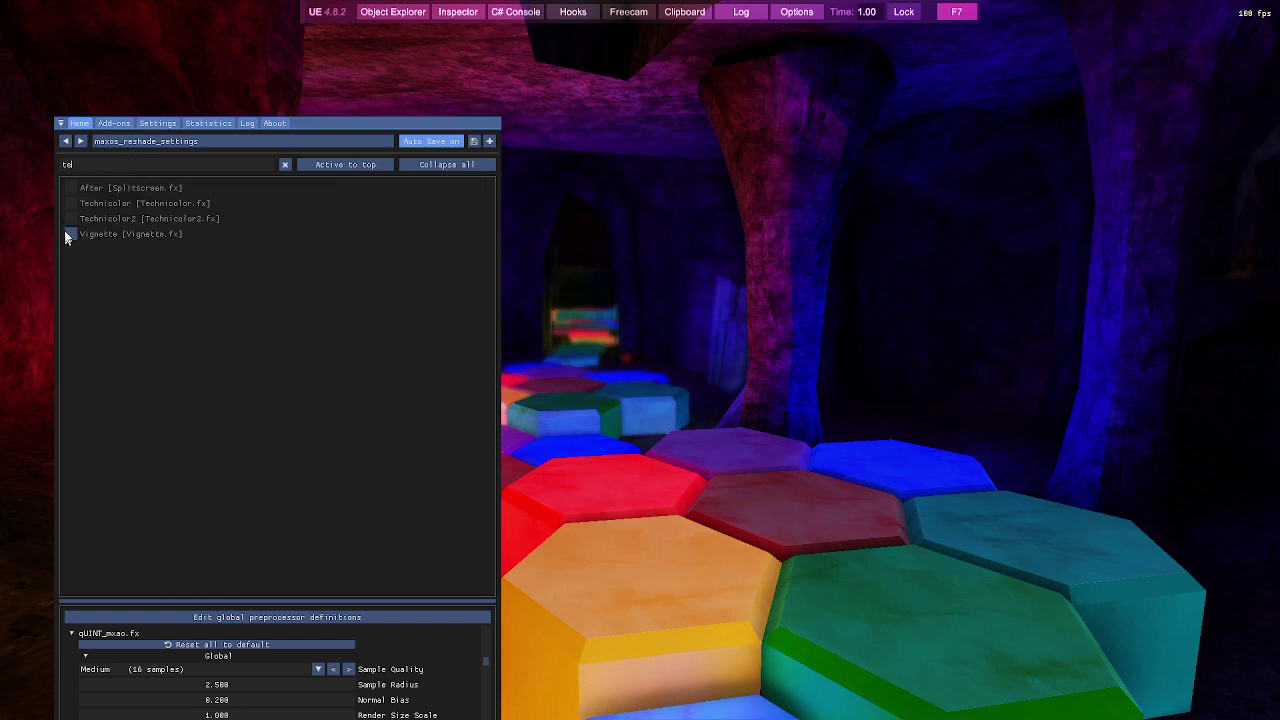
{"action": "left_click", "coordinate": [70, 218]}
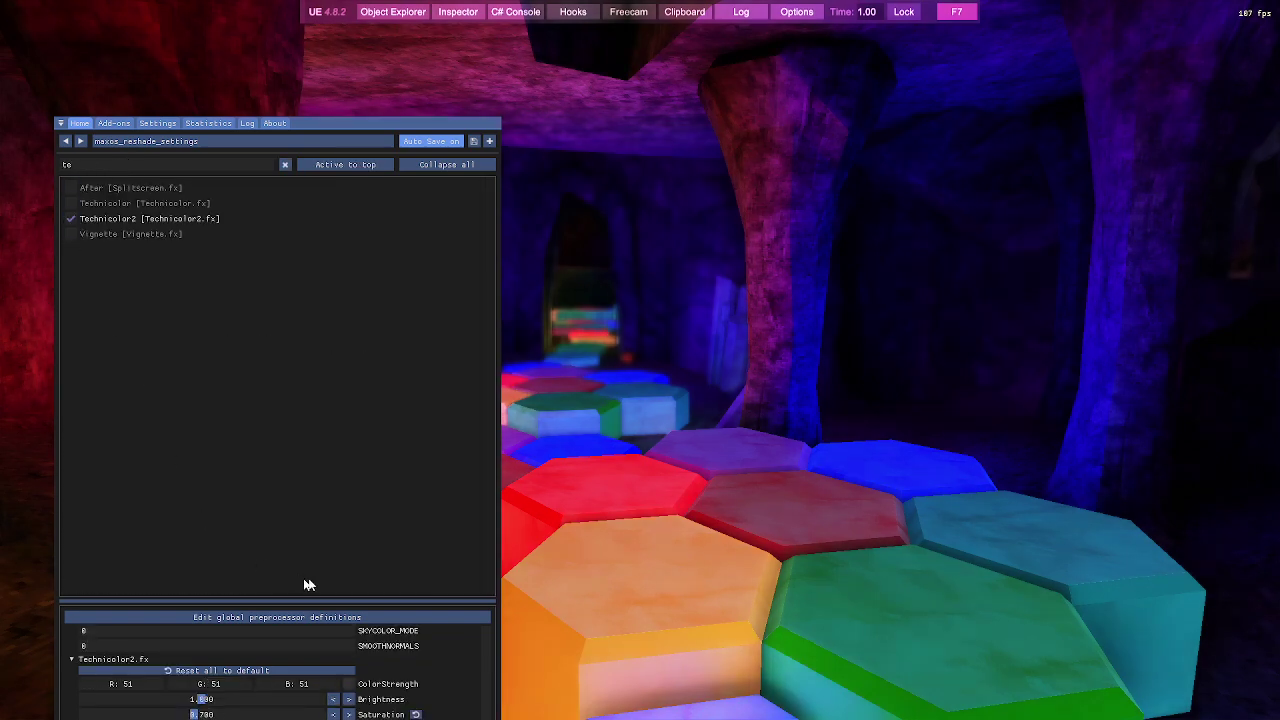
{"action": "key", "text": "Home"}
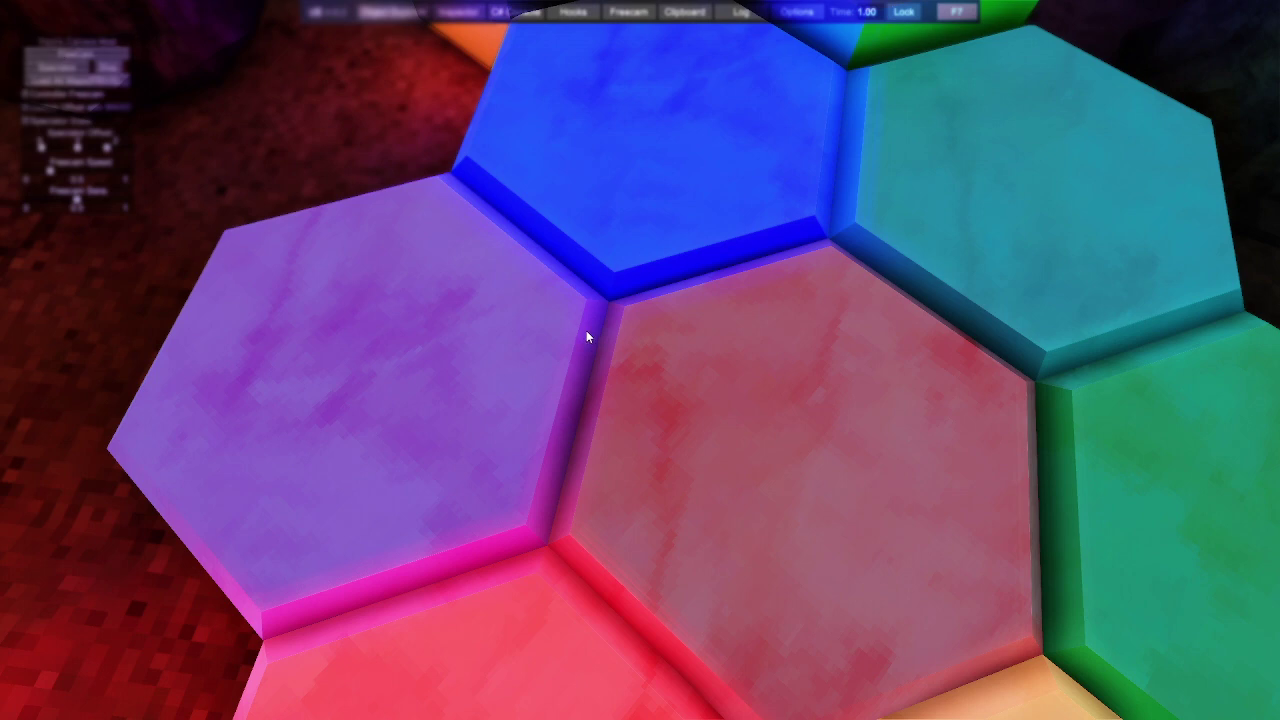
Step: Reopen the ReShade overlay, move it nearer the center of the game view, and close it
{"action": "key", "text": "Home"}
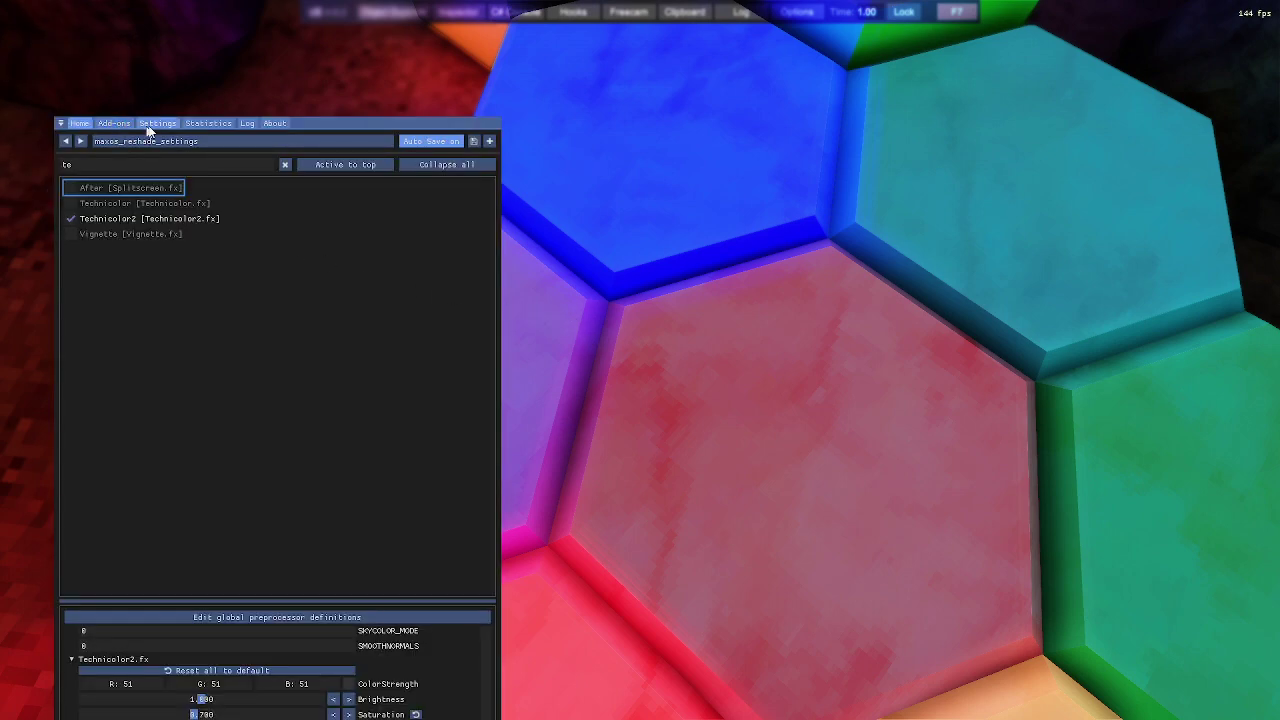
{"action": "left_click_drag", "start_coordinate": [298, 128], "coordinate": [476, 316]}
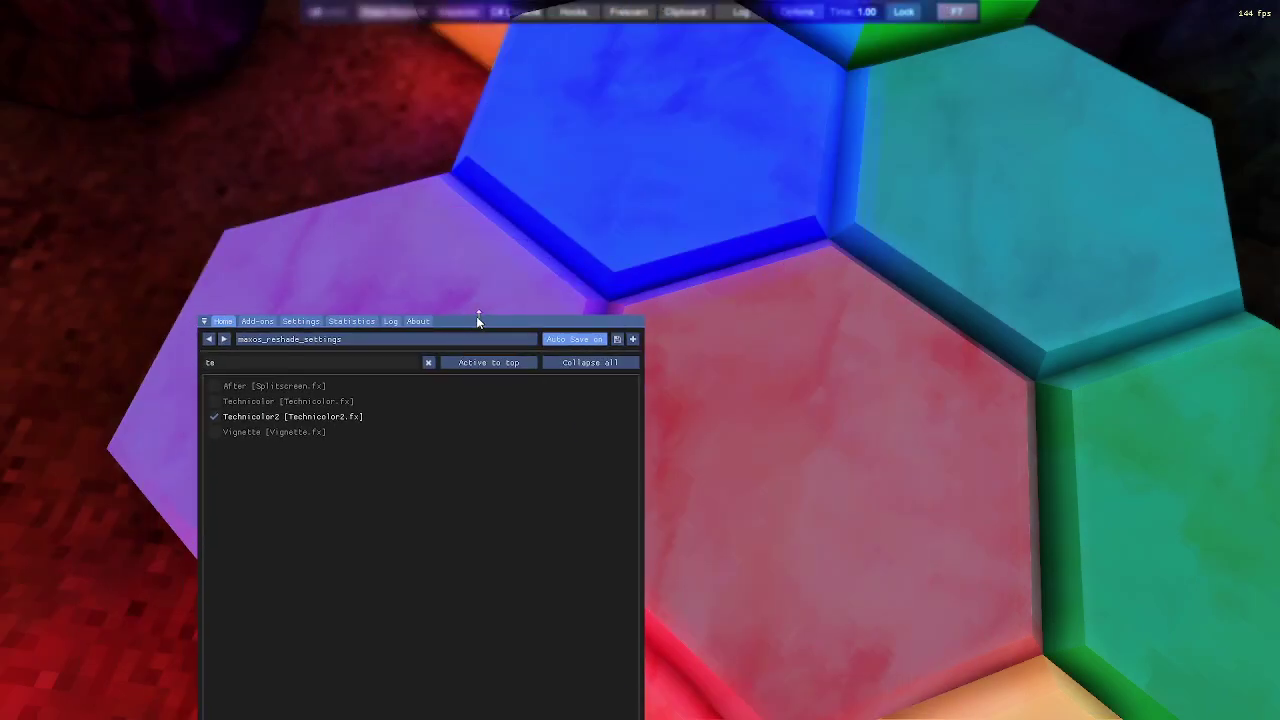
{"action": "key", "text": "Home"}
Step: Preview Gorilla Tag's open windows, including the BepInEx console, from over the full-screen game
{"action": "key", "text": "super"}
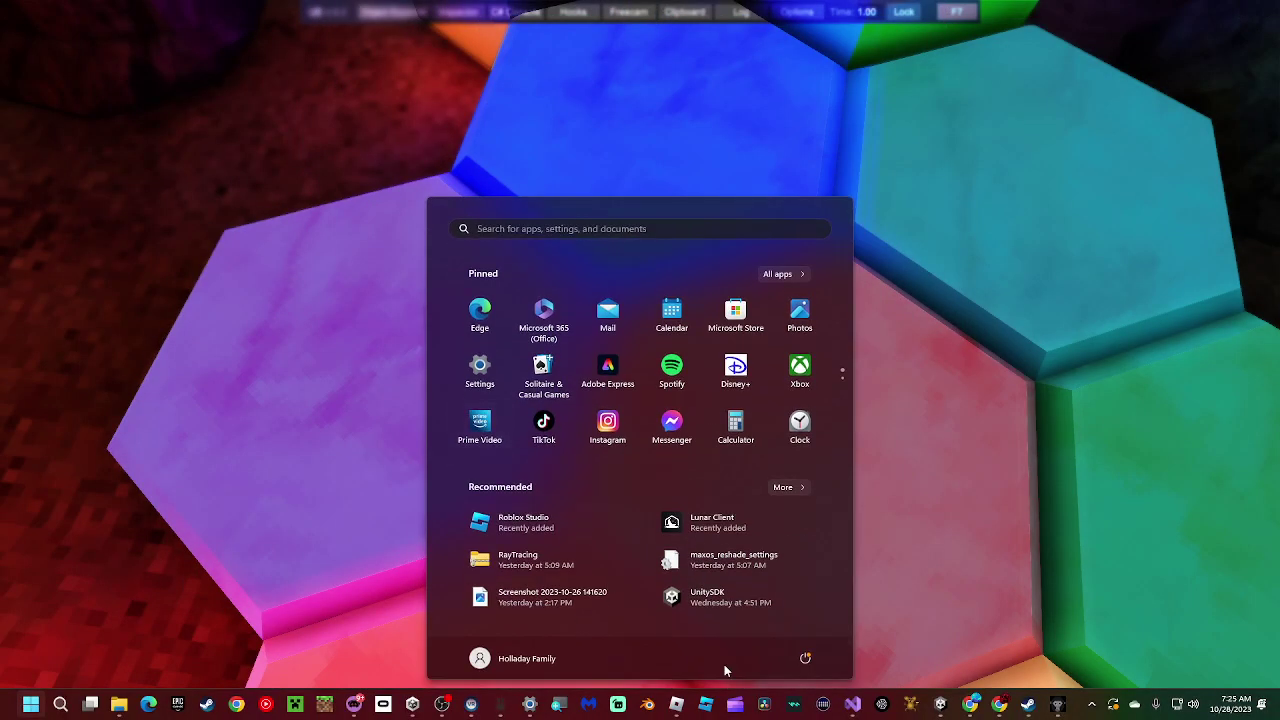
{"action": "mouse_move", "coordinate": [1057, 704]}
{"action": "mouse_move", "coordinate": [986, 638]}
{"action": "left_click", "coordinate": [130, 284]}
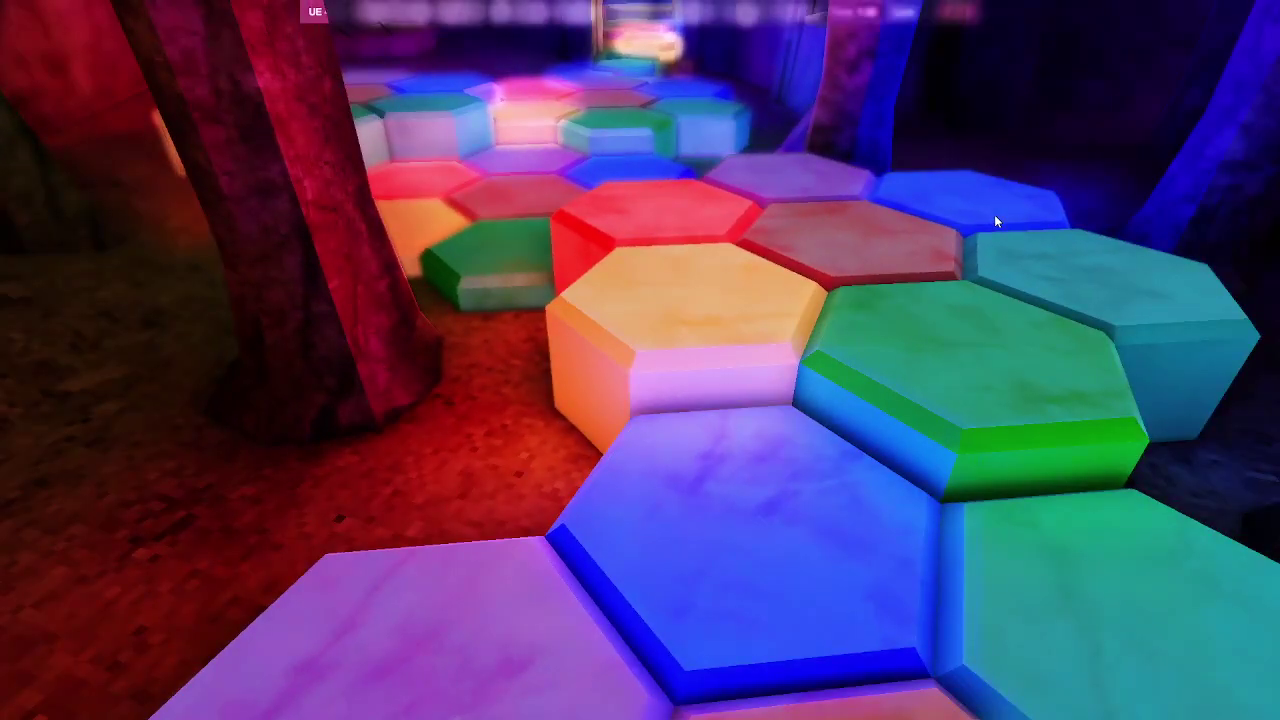
{"action": "key", "text": "super"}
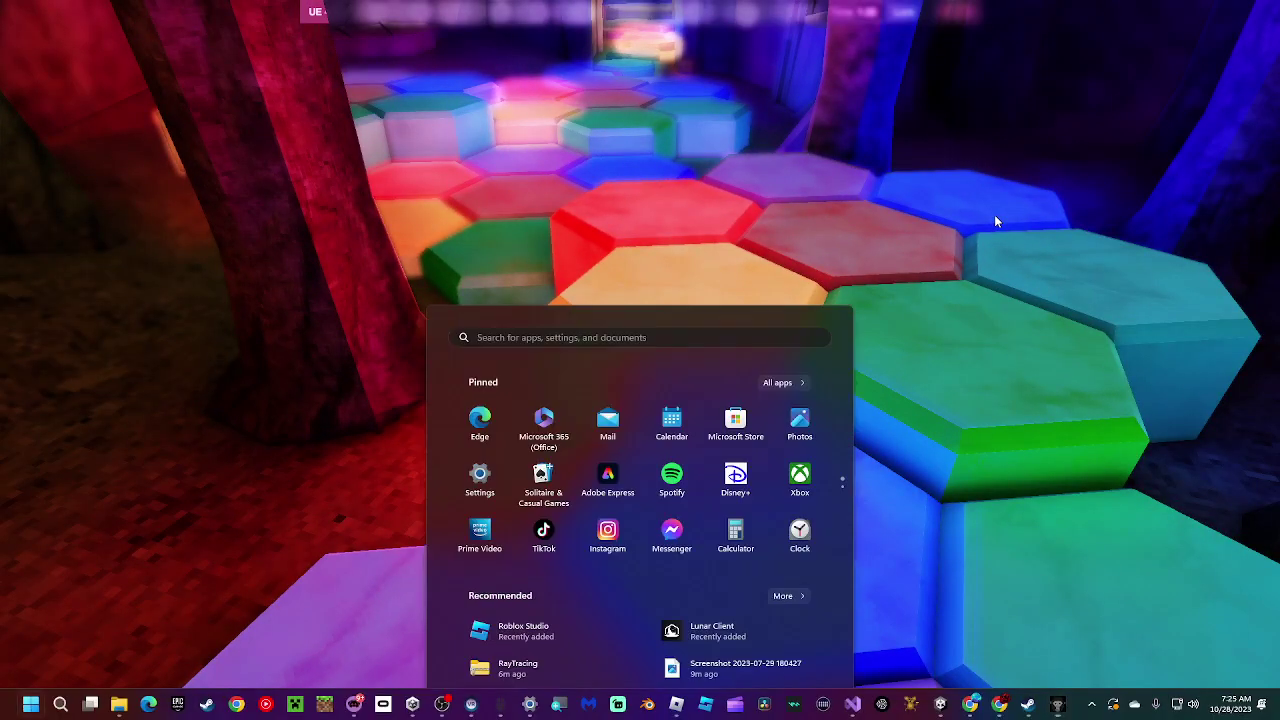
{"action": "mouse_move", "coordinate": [1058, 706]}
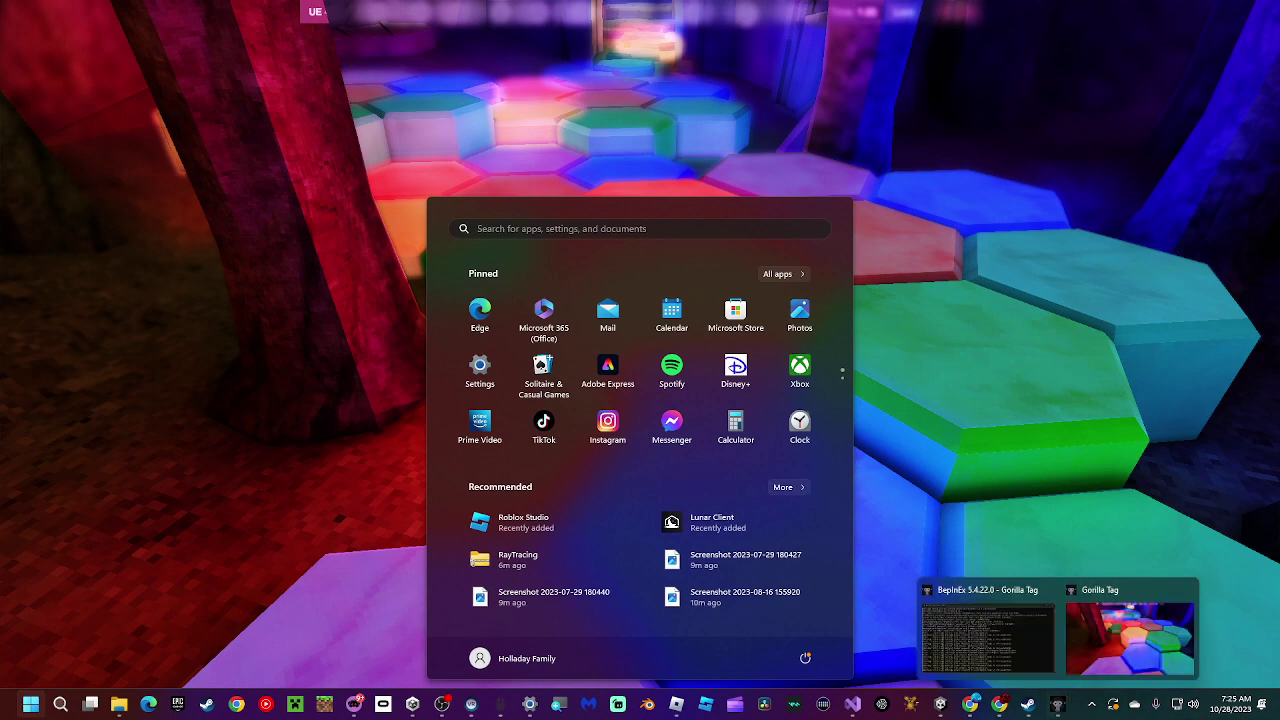